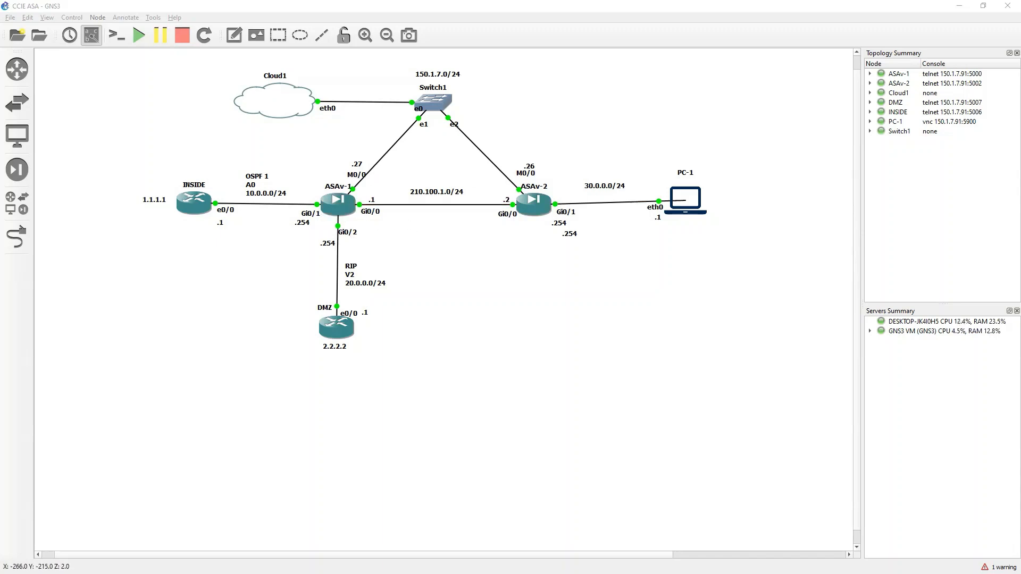
# Switch from the GNS3 topology to the ASDM window showing the firewall's routing table
pyautogui.hotkey('alt', 'Tab')
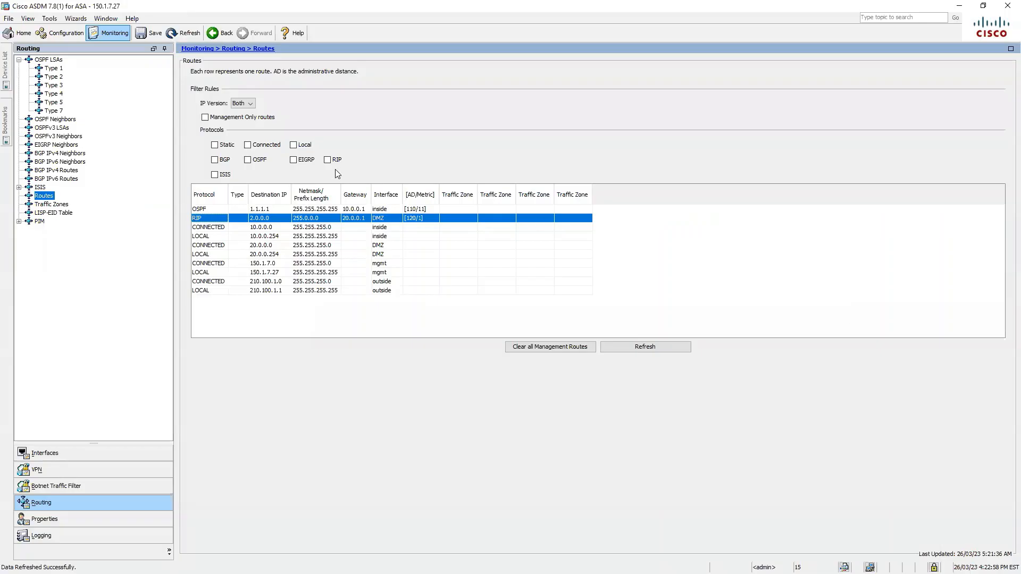
# Go to Configuration > Device Setup > Routing > Static Routes
pyautogui.click(65, 34)
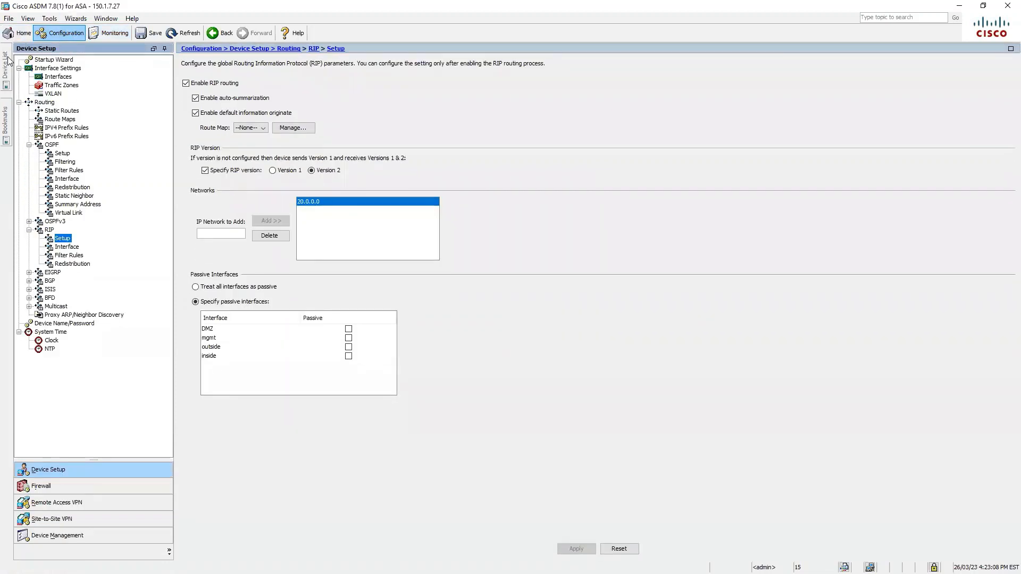
pyautogui.moveTo(7, 60)
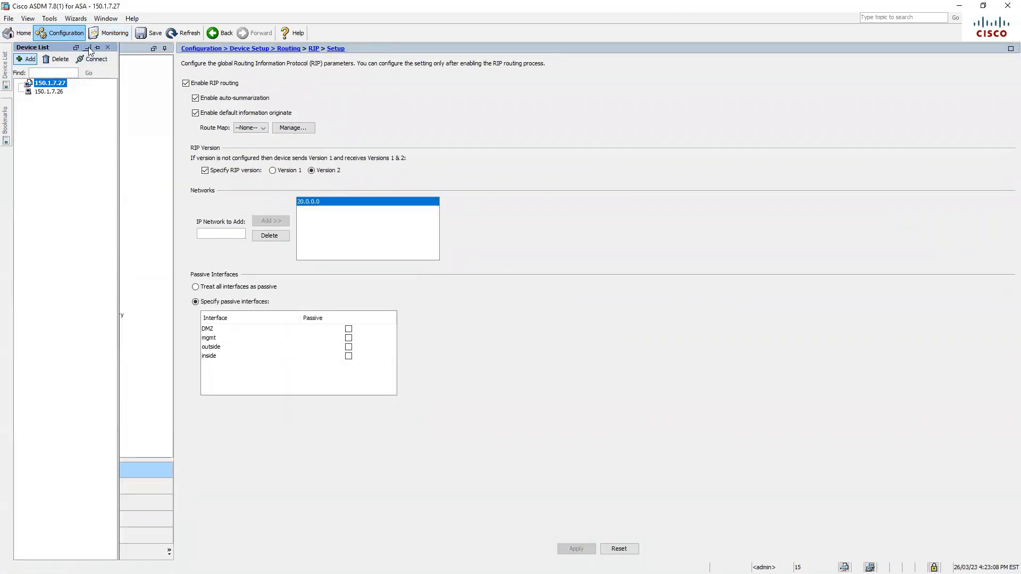
pyautogui.click(87, 48)
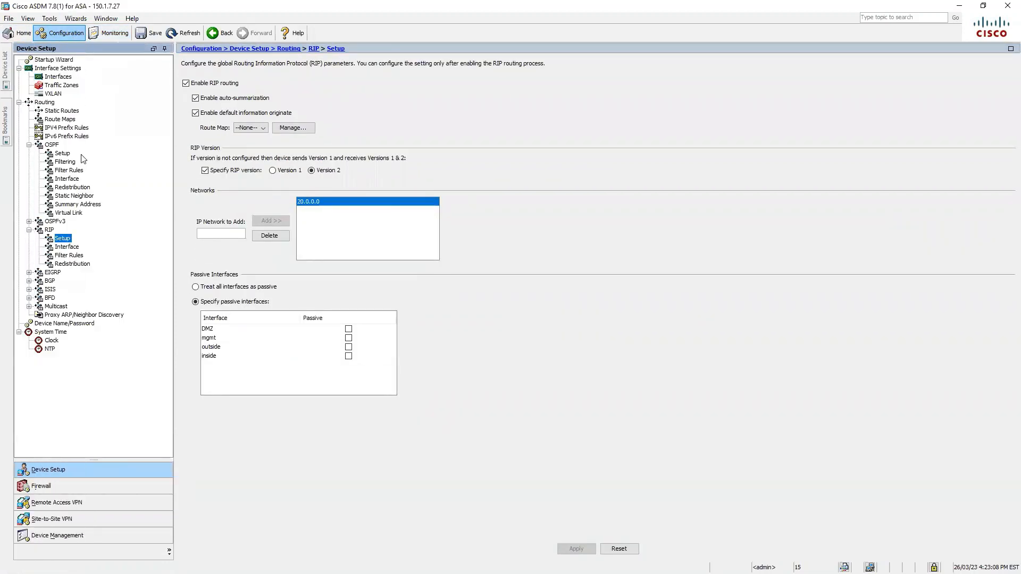
pyautogui.click(71, 111)
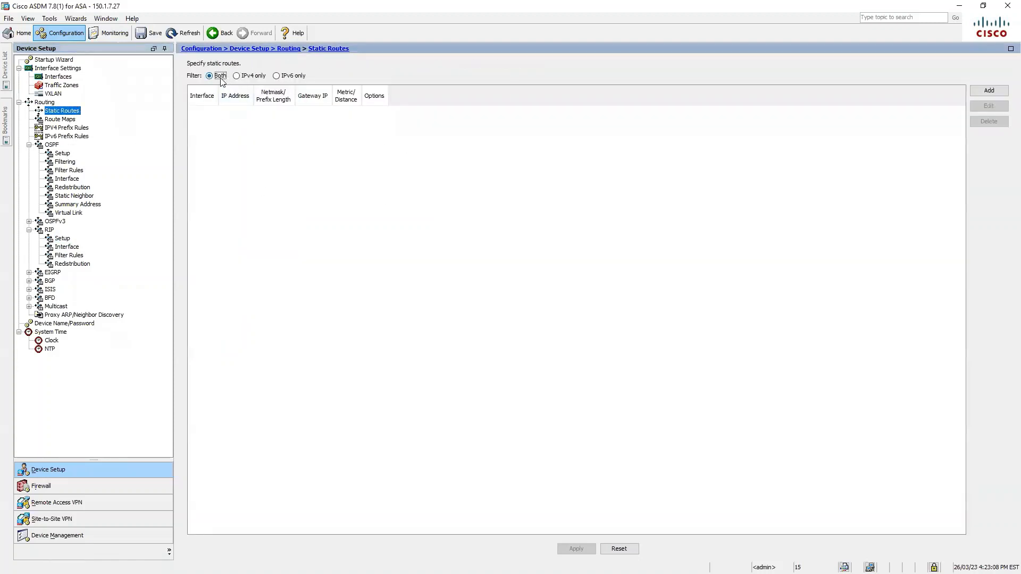
# Start a new static route on the outside interface with destination network any4
pyautogui.click(988, 90)
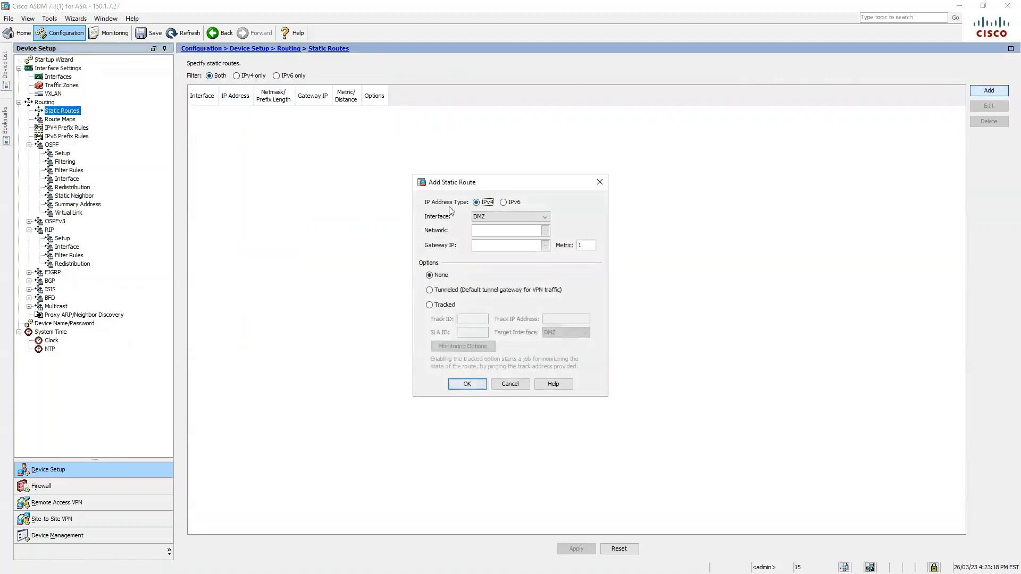
pyautogui.click(526, 217)
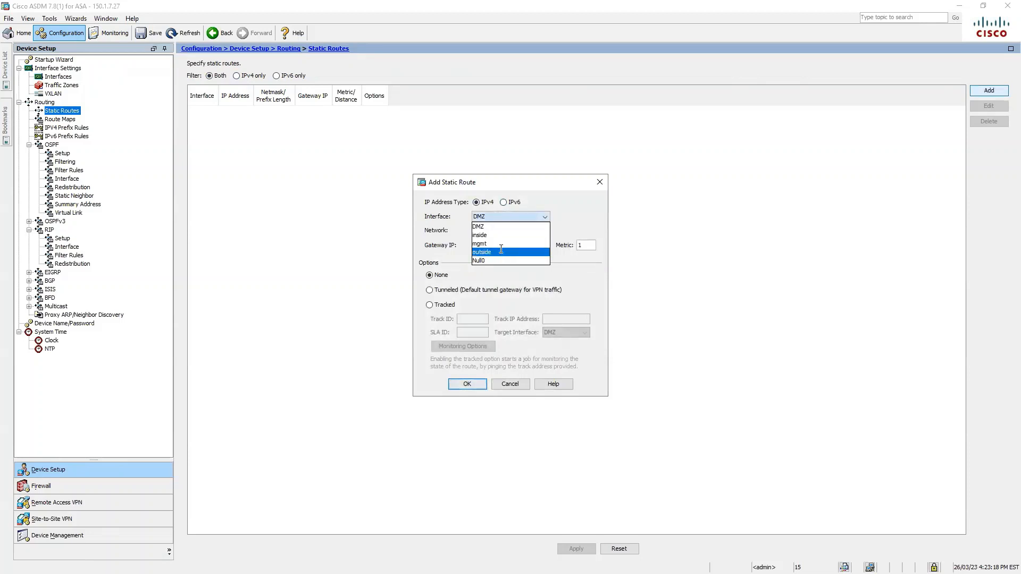
pyautogui.click(501, 250)
pyautogui.click(509, 231)
pyautogui.write('0.0.0')
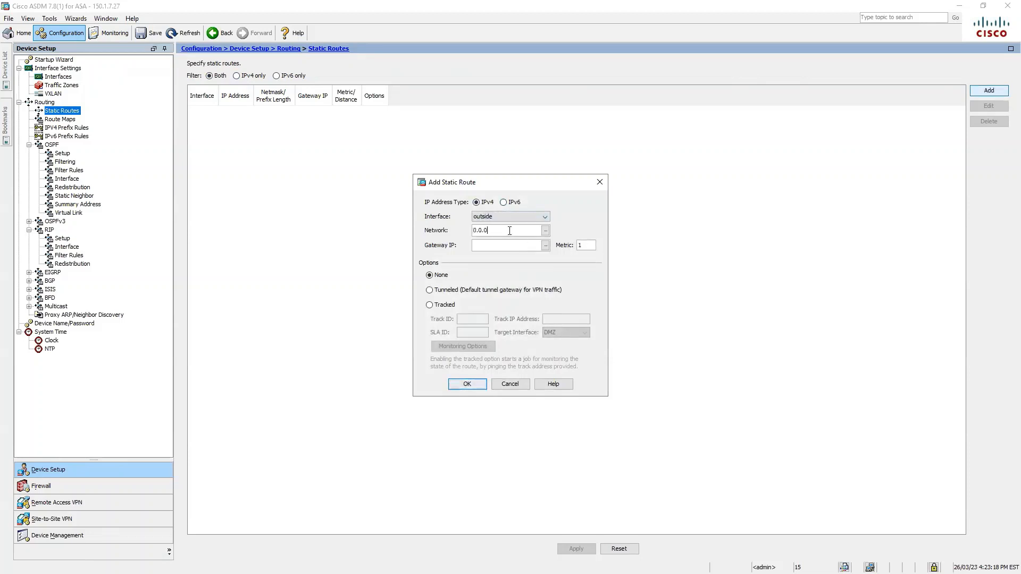
pyautogui.write('.0/0')
pyautogui.click(491, 240)
pyautogui.click(545, 230)
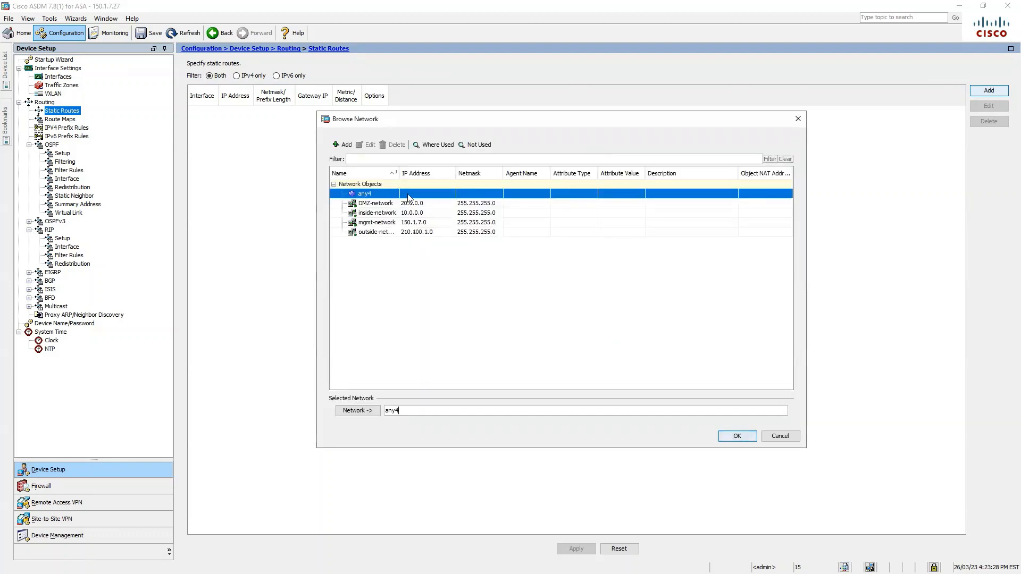
pyautogui.click(738, 435)
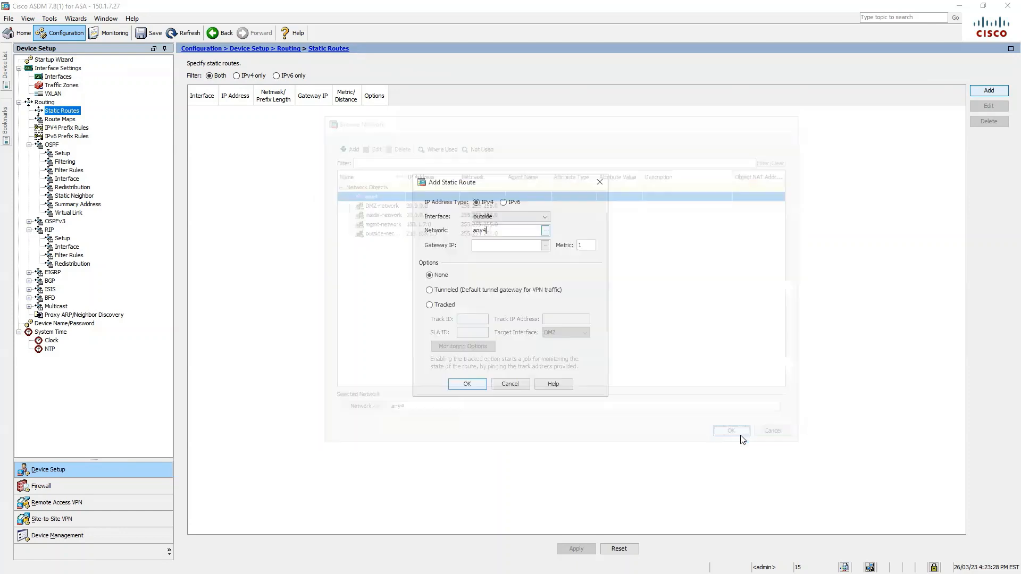
pyautogui.click(544, 245)
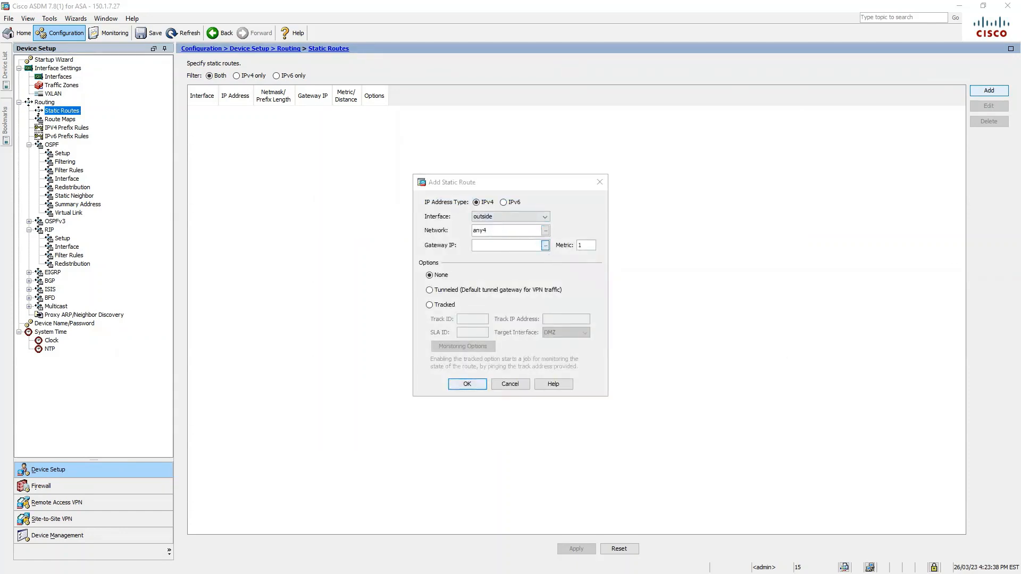
# Create host object ASA2-out at 210.100.1.2 with description 'ASA2 outside interface'
pyautogui.click(282, 144)
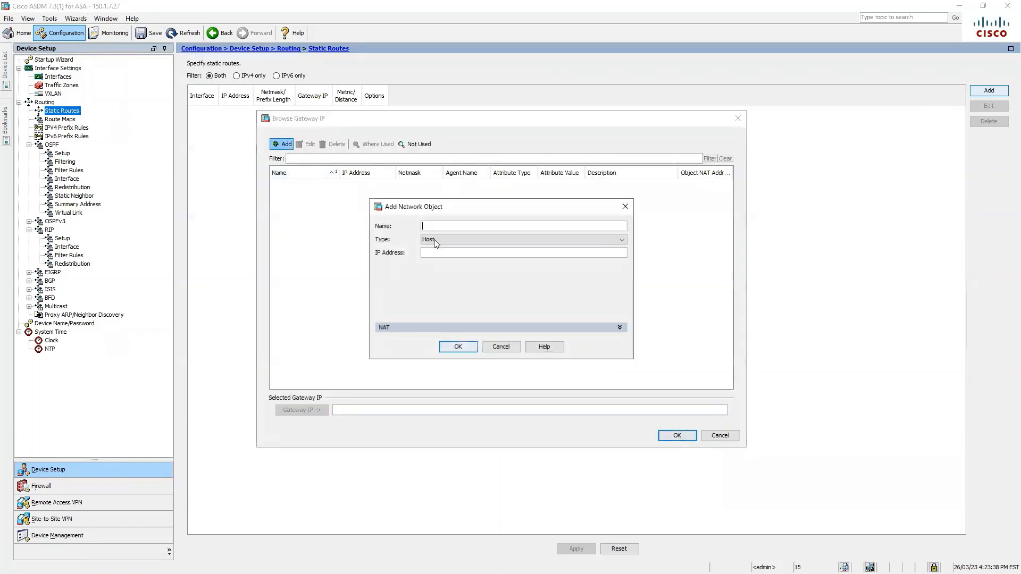
pyautogui.write('ASA')
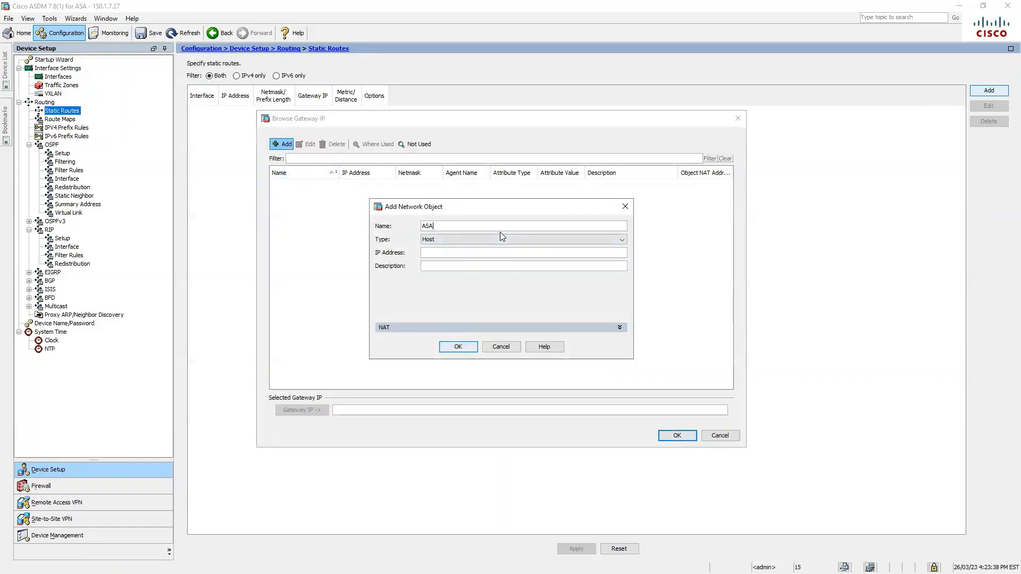
pyautogui.write('2-out')
pyautogui.click(482, 252)
pyautogui.write('210.100.1.2')
pyautogui.click(494, 266)
pyautogui.write('ASA2 outside interface')
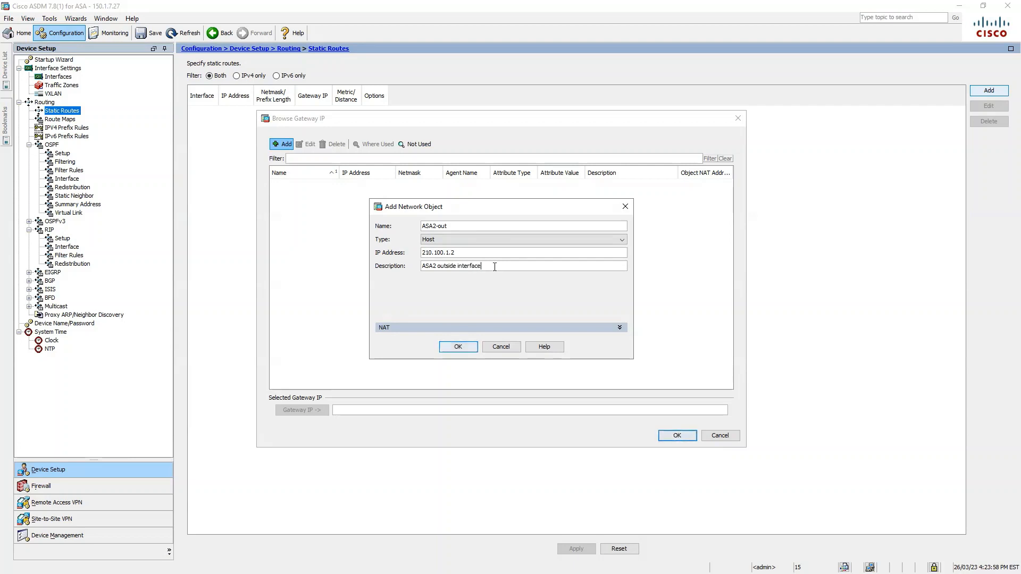
pyautogui.click(540, 326)
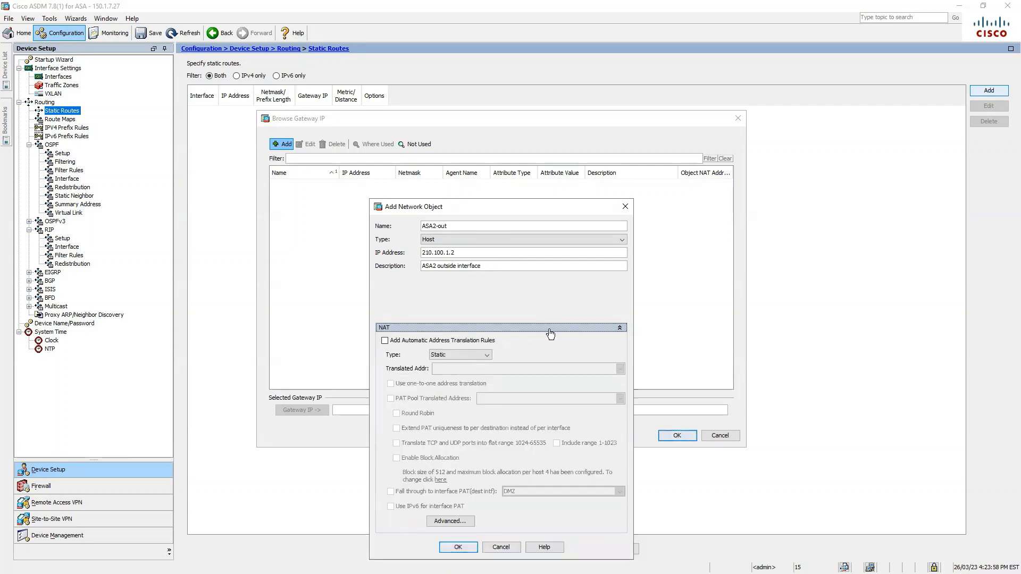
pyautogui.click(591, 328)
pyautogui.click(457, 547)
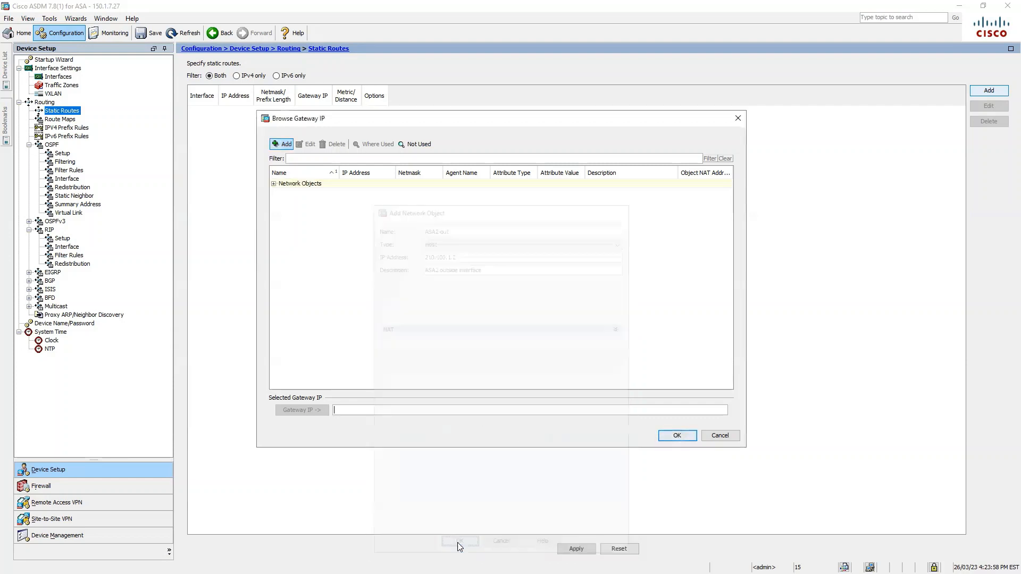
# Use ASA2-out as the route's gateway, add the route, apply it and save to flash
pyautogui.doubleClick(286, 184)
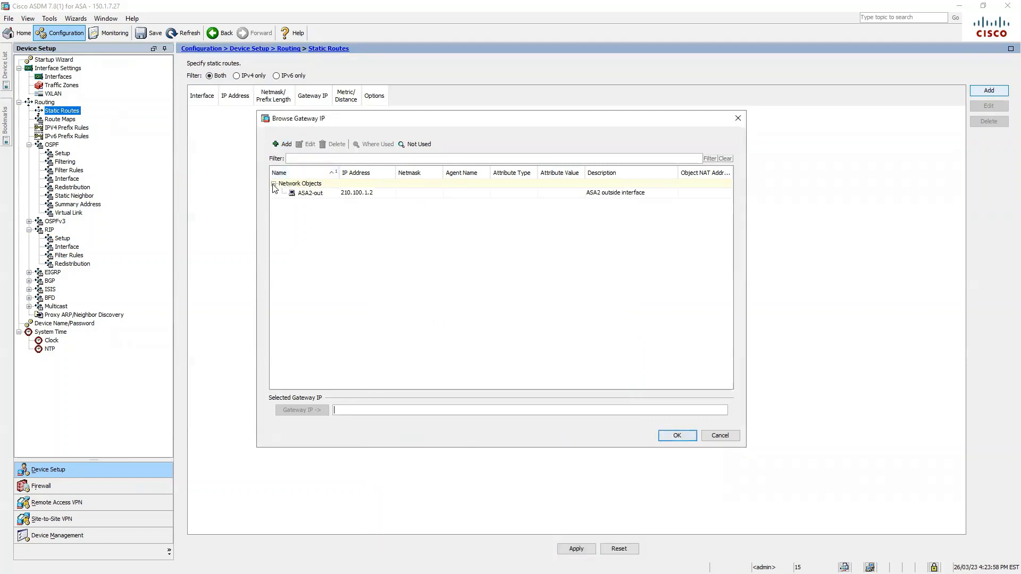
pyautogui.click(313, 193)
pyautogui.click(677, 436)
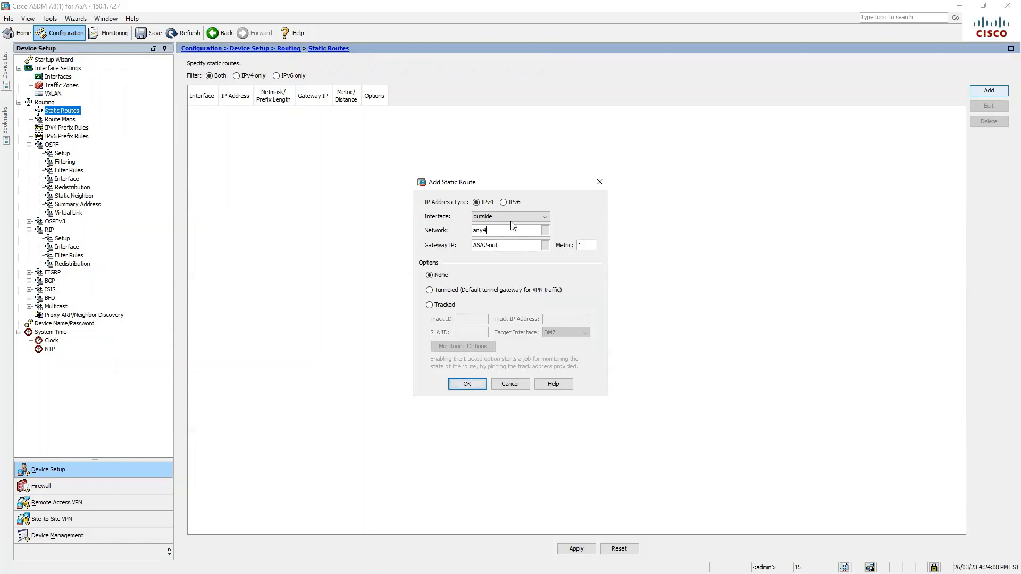
pyautogui.click(468, 384)
pyautogui.click(576, 548)
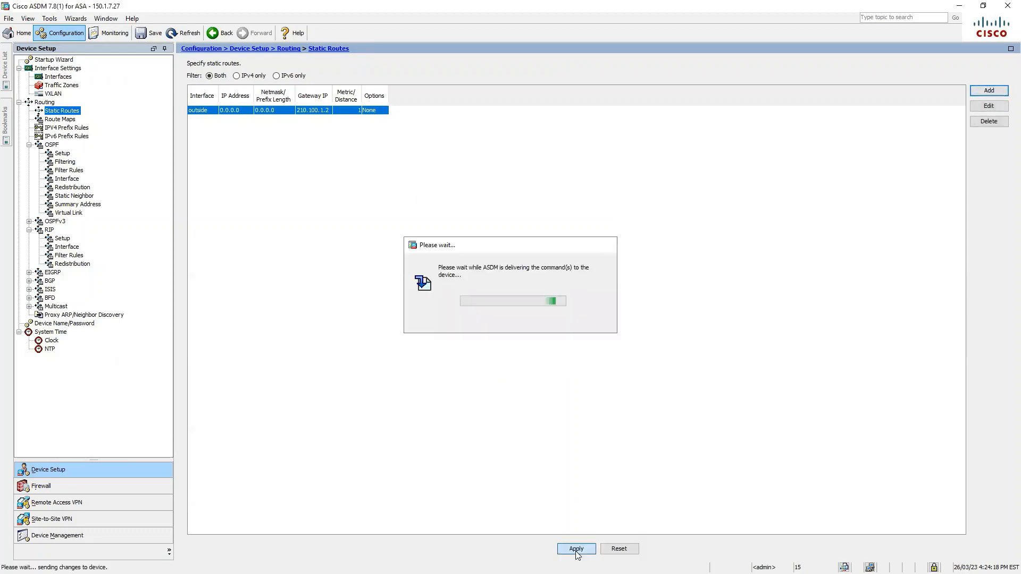
pyautogui.click(148, 33)
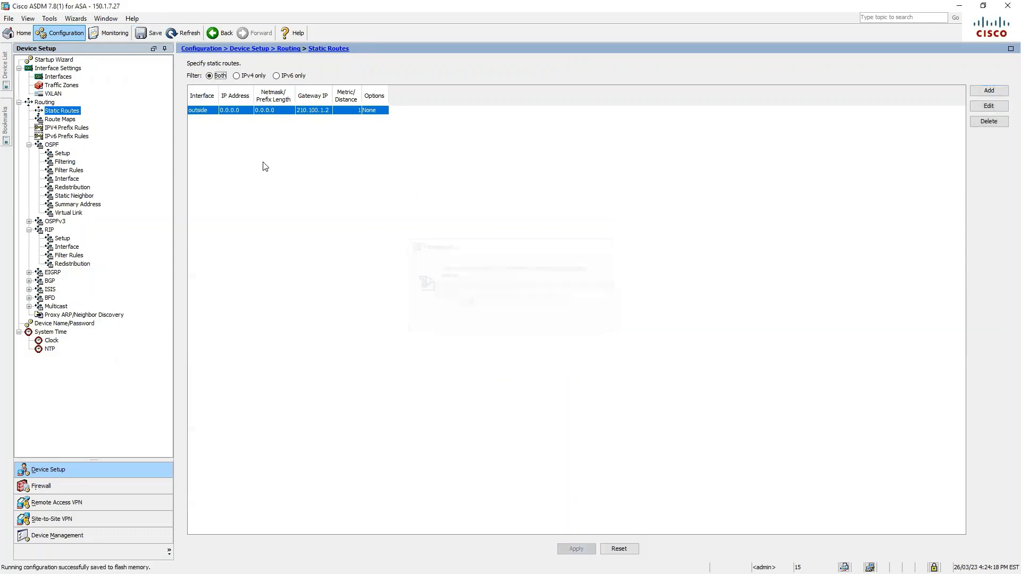
# Connect to the 150.1.7.26 firewall and return to its static routes configuration
pyautogui.click(7, 72)
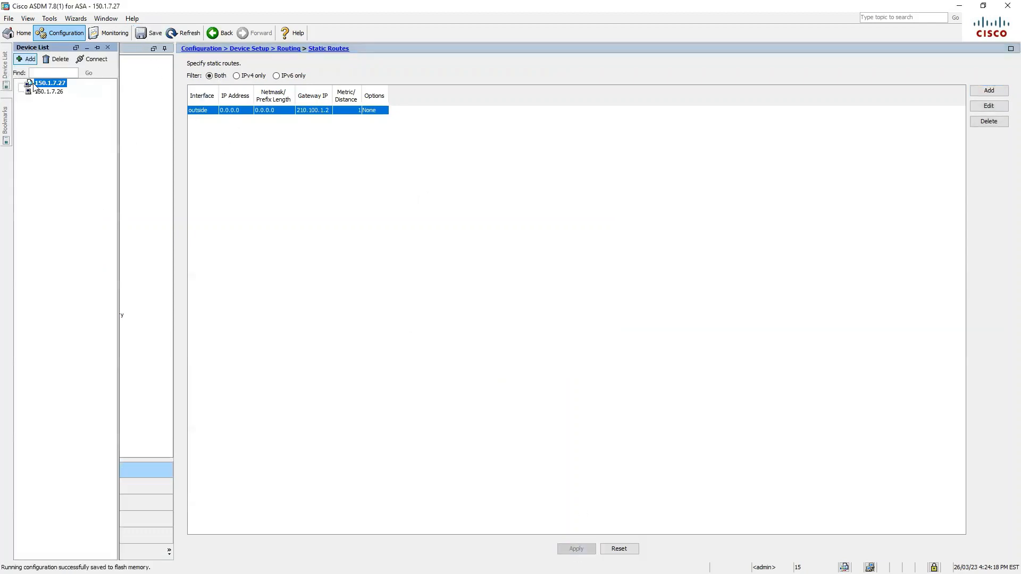
pyautogui.click(49, 91)
pyautogui.click(91, 60)
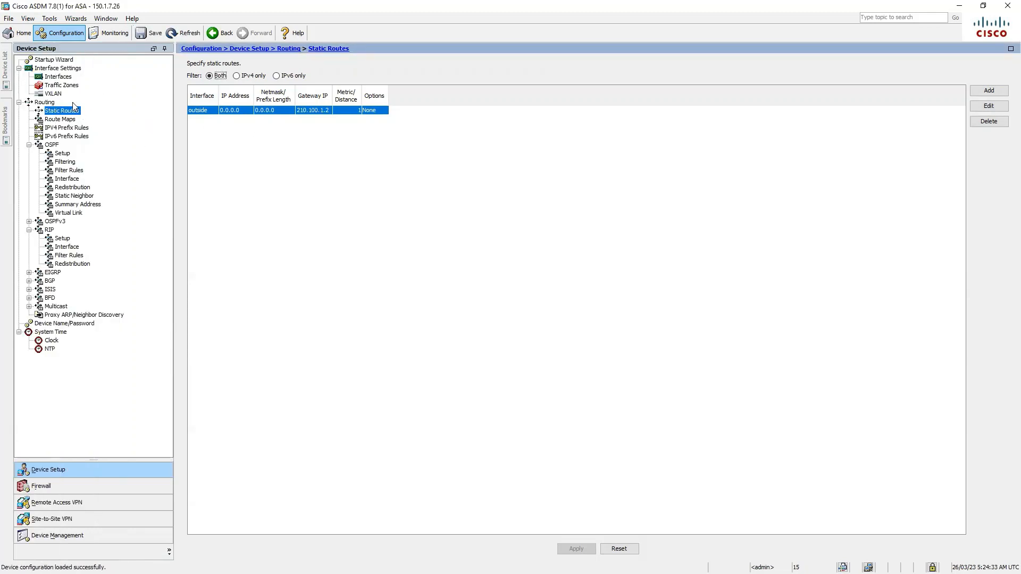
pyautogui.click(19, 33)
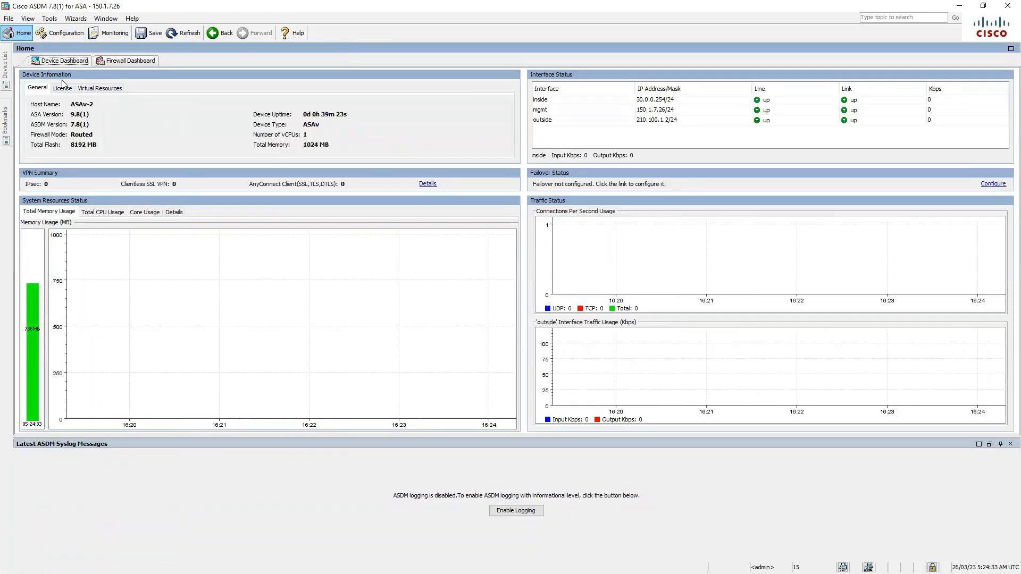
pyautogui.click(73, 34)
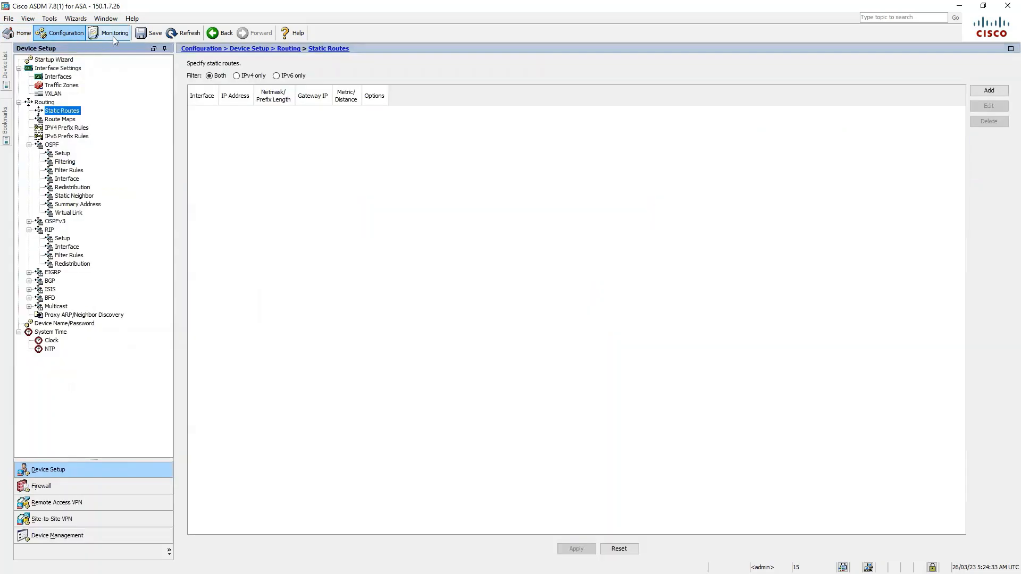
pyautogui.click(112, 34)
pyautogui.click(64, 34)
# Add an outside 0.0.0.0/0 route via 210.100.1.1, apply it and save to flash
pyautogui.click(992, 92)
pyautogui.click(514, 216)
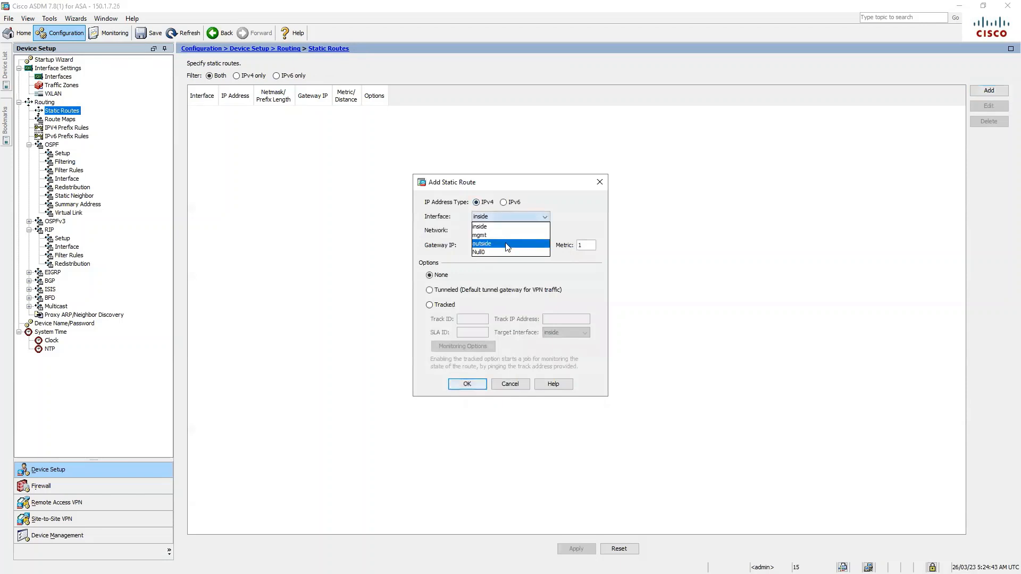
pyautogui.click(506, 244)
pyautogui.click(523, 235)
pyautogui.write('0.0.0.0/0')
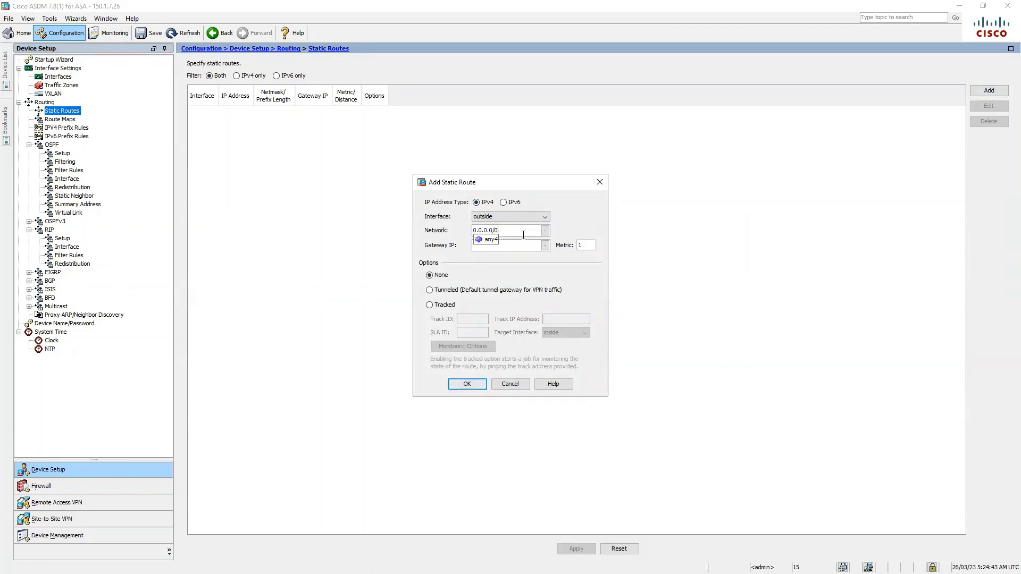
pyautogui.press('Tab')
pyautogui.write('210.100.1.1')
pyautogui.click(468, 384)
pyautogui.click(575, 550)
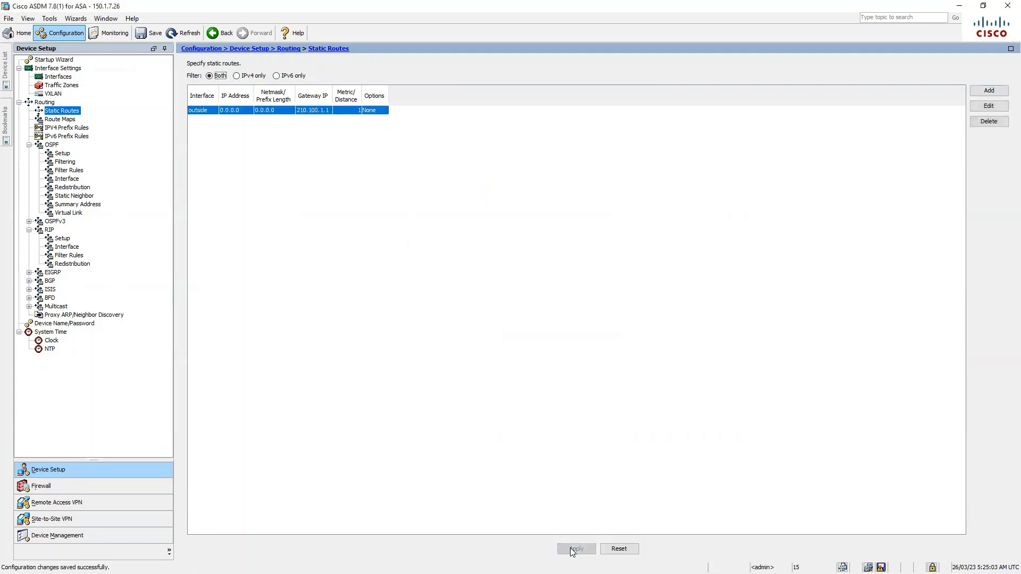
pyautogui.click(151, 33)
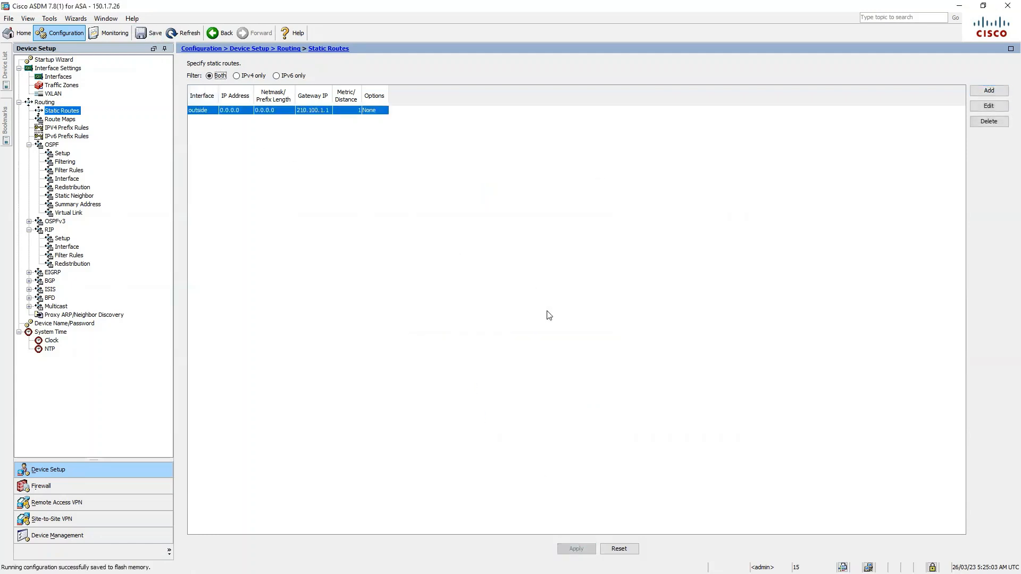
# Reconnect ASDM to the 150.1.7.27 firewall
pyautogui.moveTo(4, 60)
pyautogui.click(52, 83)
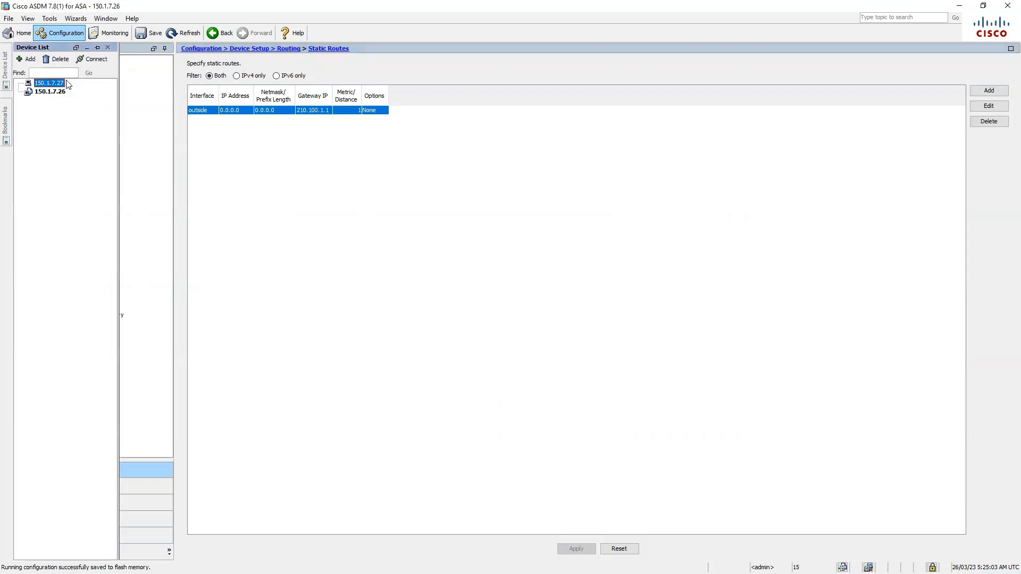
pyautogui.click(96, 60)
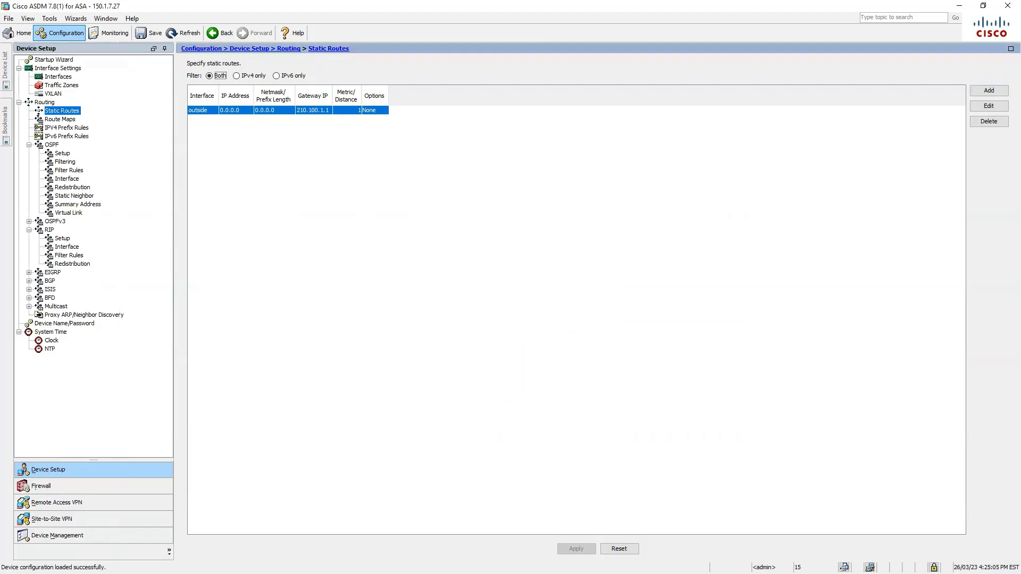
# Check the GNS3 topology, then return to ASDM's Configuration view and open the Firewall section
pyautogui.click(959, 6)
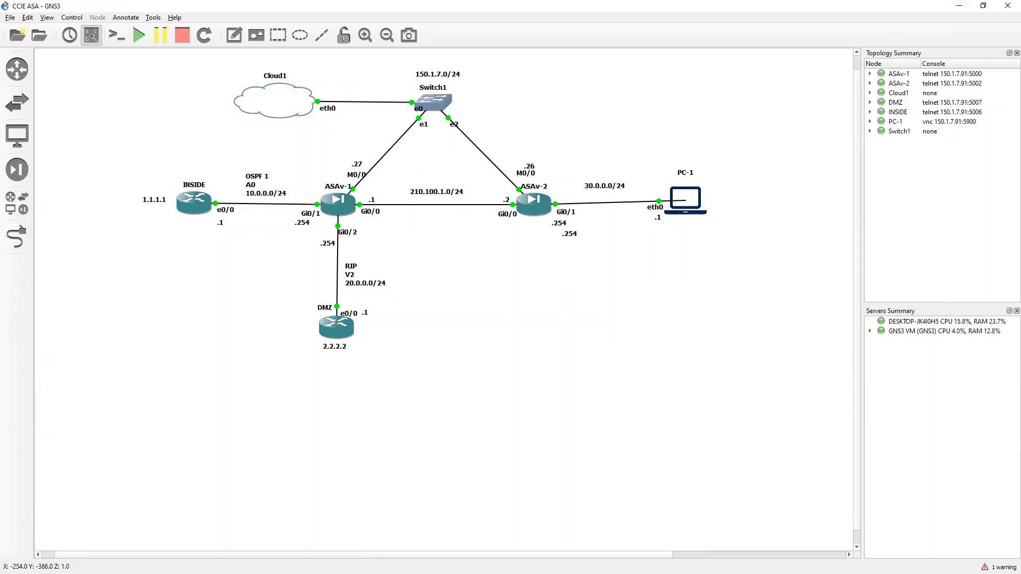
pyautogui.hotkey('alt', 'Tab')
pyautogui.click(27, 36)
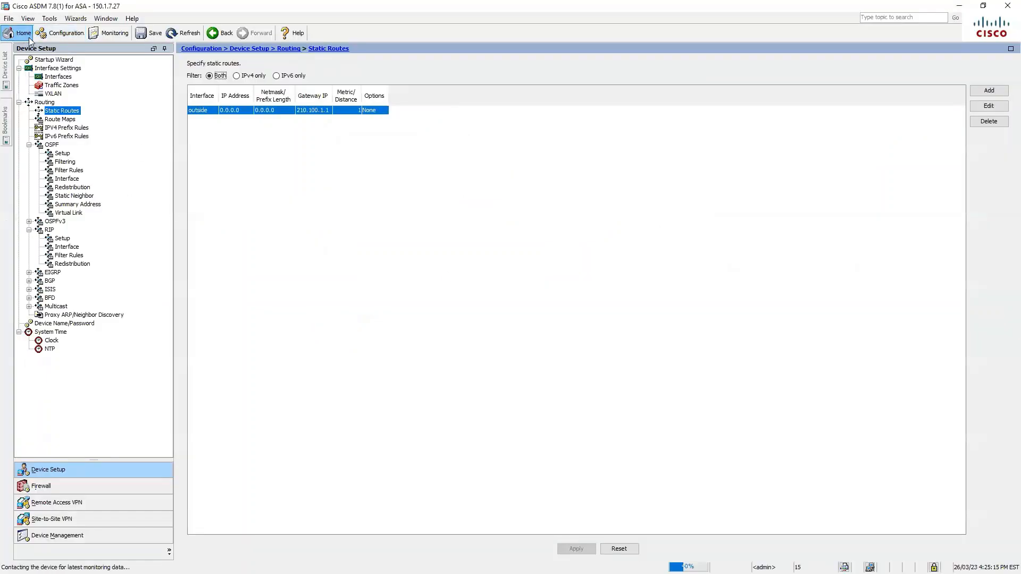
pyautogui.click(62, 33)
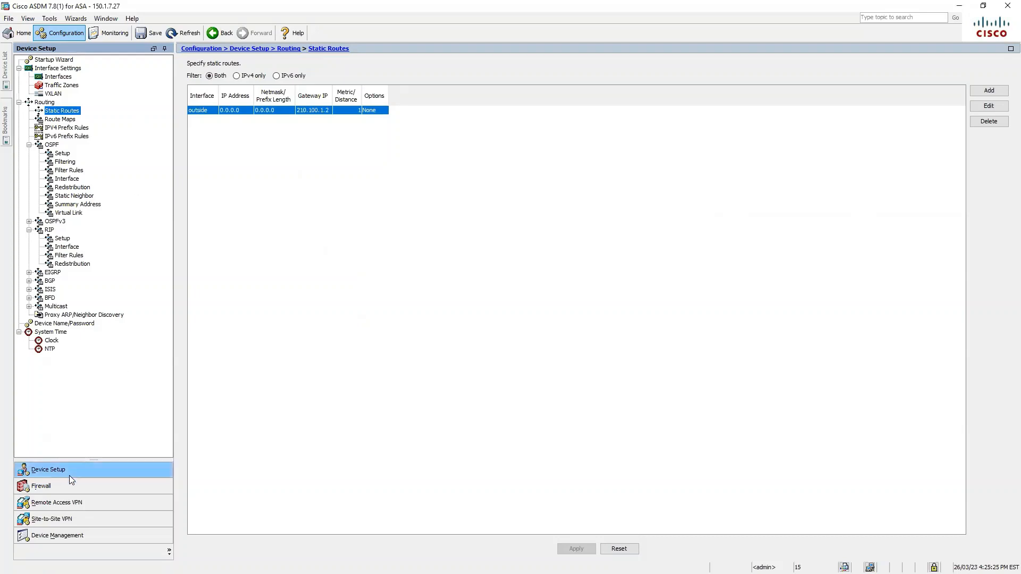
pyautogui.click(55, 486)
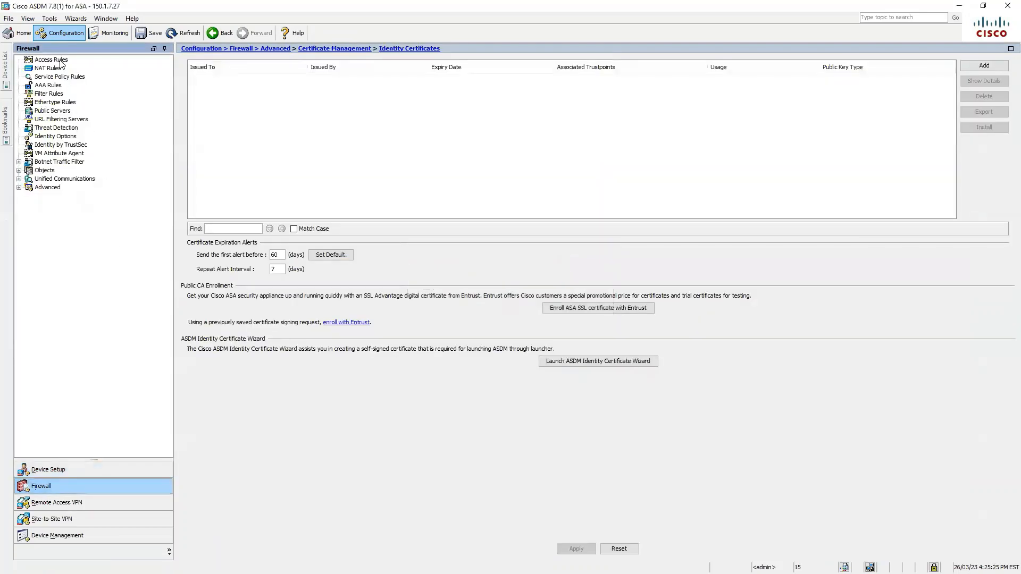
# On Access Rules, add a rule with source 30.0.0.0/0 and browse destination objects
pyautogui.click(62, 60)
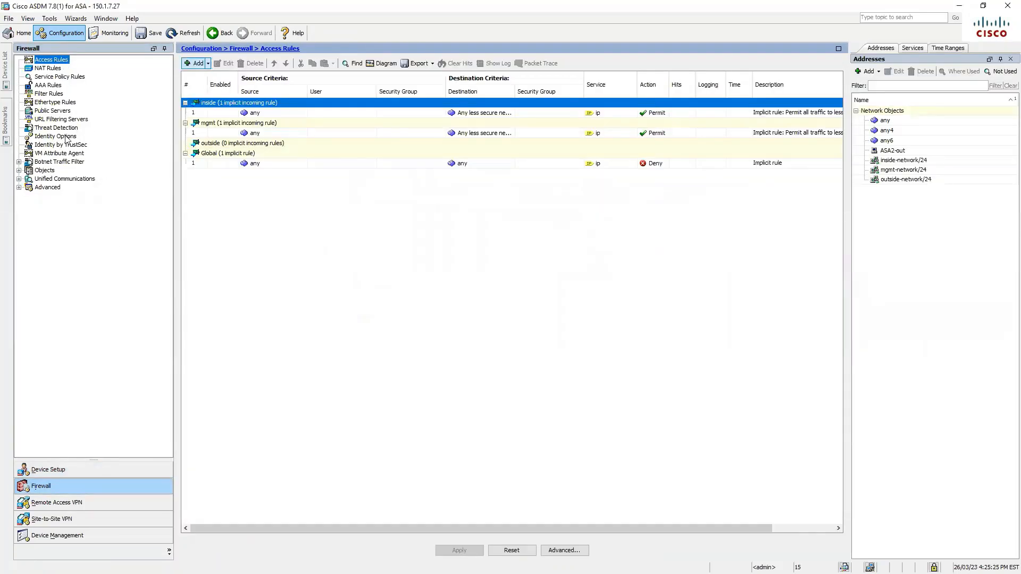
pyautogui.click(208, 64)
pyautogui.click(216, 76)
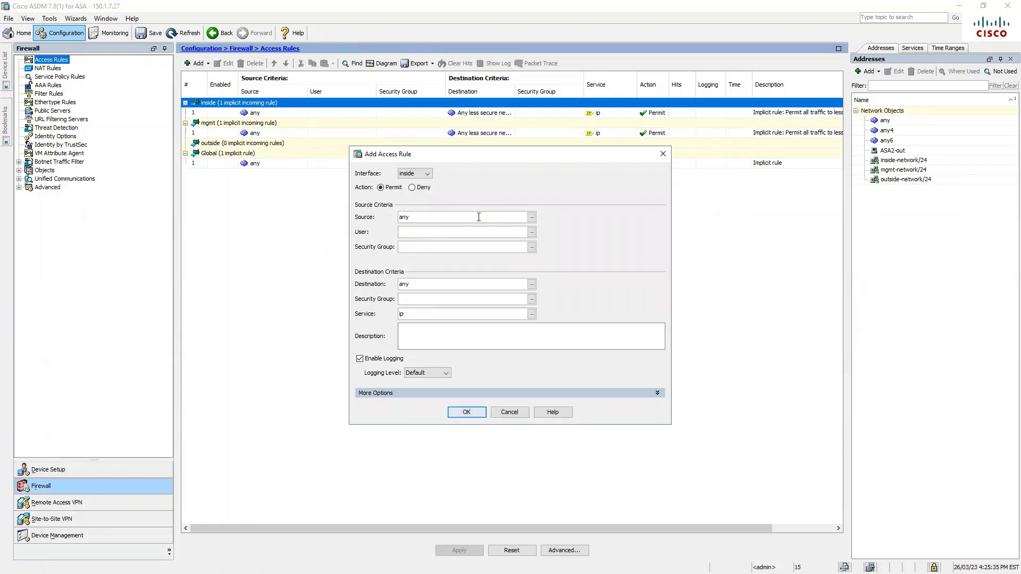
pyautogui.moveTo(479, 217); pyautogui.dragTo(371, 211)
pyautogui.write('30.0.0.0/0')
pyautogui.doubleClick(444, 283)
pyautogui.click(531, 284)
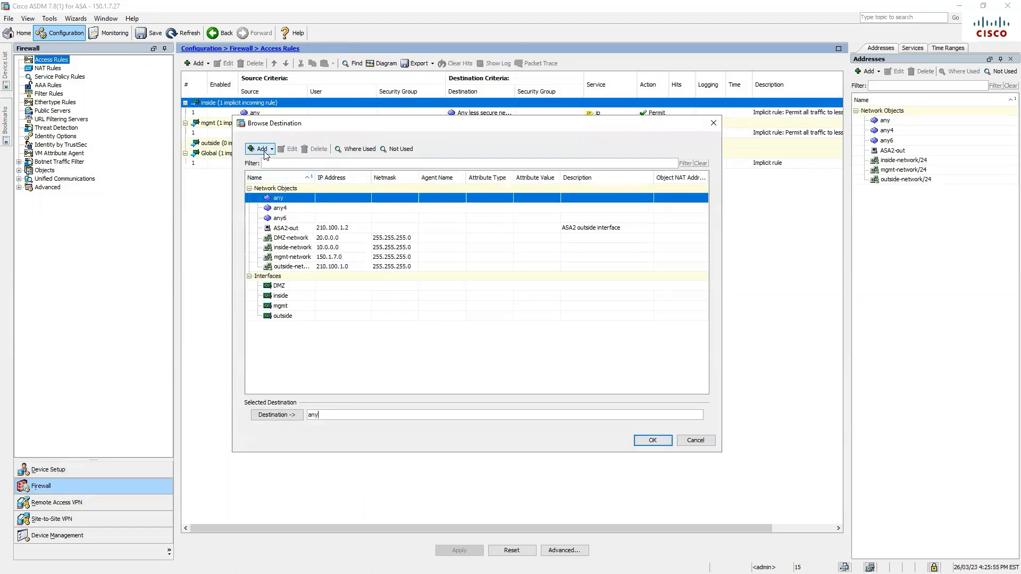
# Create network object 1NET as host 1.1.1.1
pyautogui.click(263, 150)
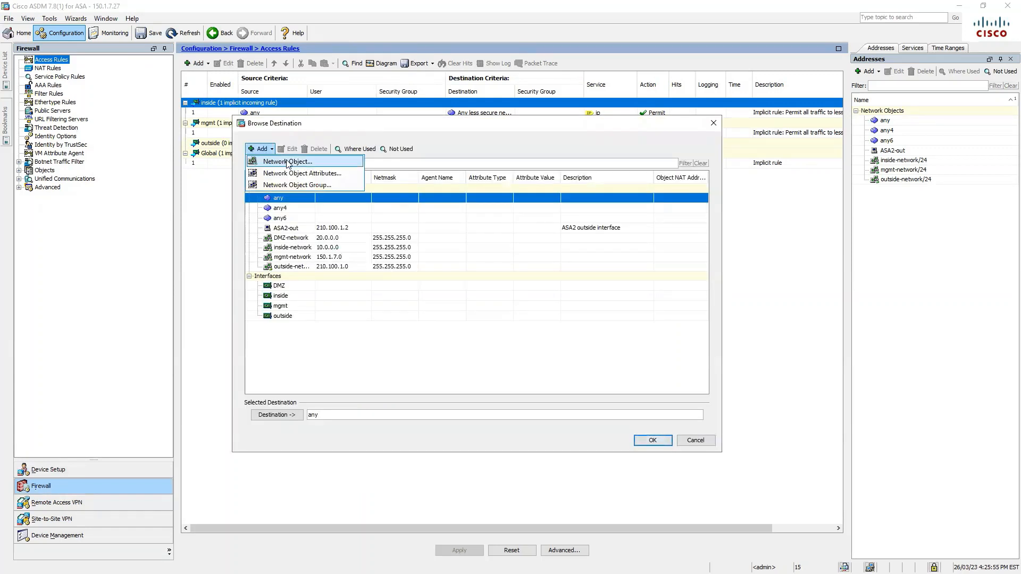
pyautogui.click(287, 162)
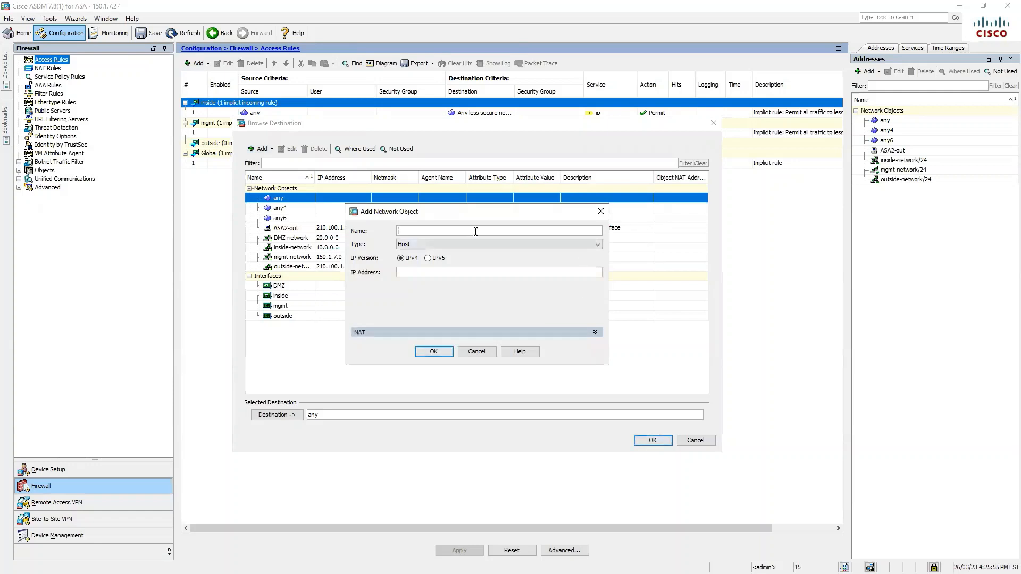
pyautogui.write('1.1.1.1')
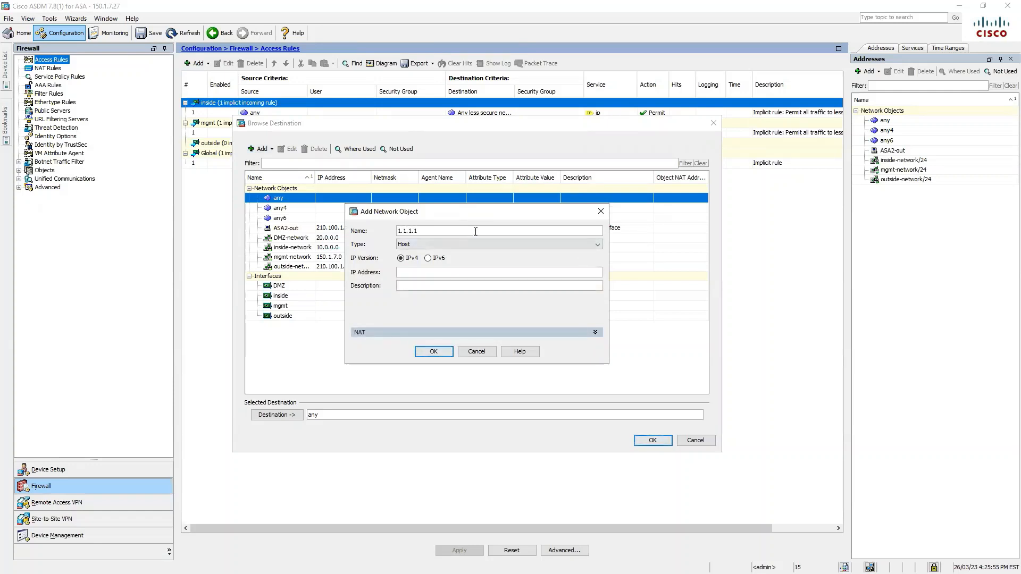
pyautogui.moveTo(462, 232); pyautogui.dragTo(341, 215)
pyautogui.write('1NET')
pyautogui.click(430, 272)
pyautogui.write('1.1.1.1')
pyautogui.click(433, 352)
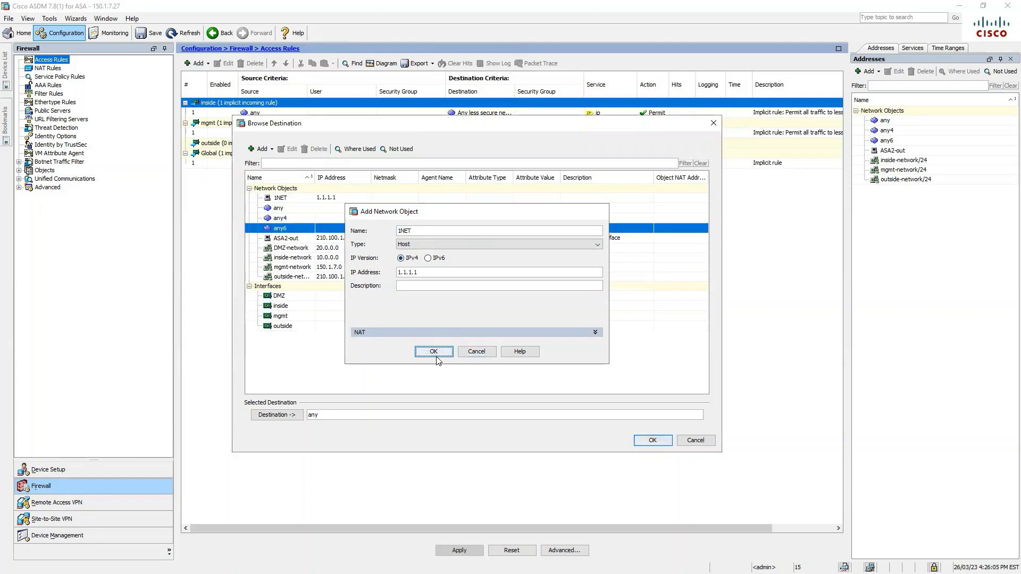
# Create host object 2NET at 2.2.2.2, then begin a new network object group
pyautogui.click(260, 149)
pyautogui.click(282, 160)
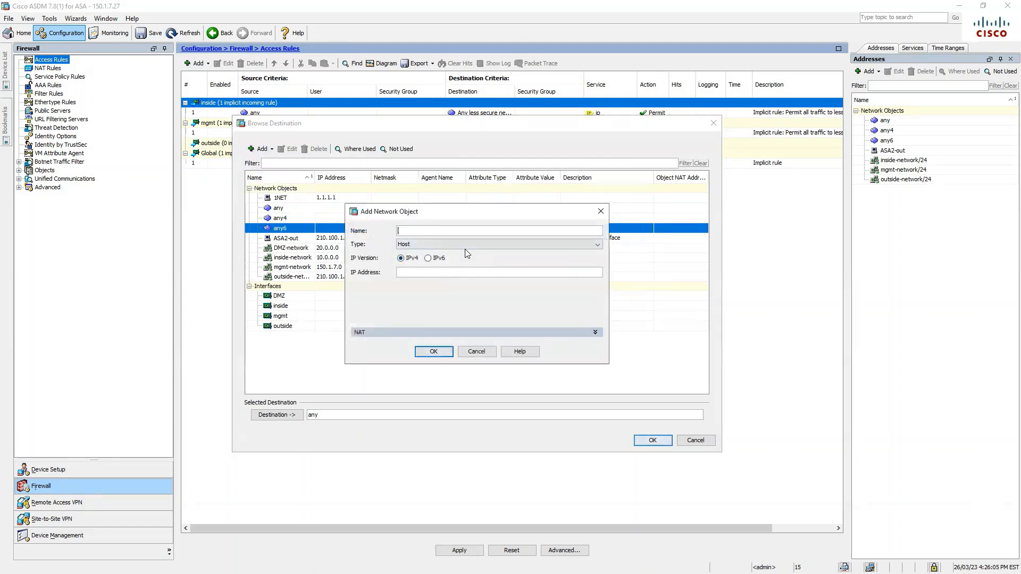
pyautogui.write('2NE')
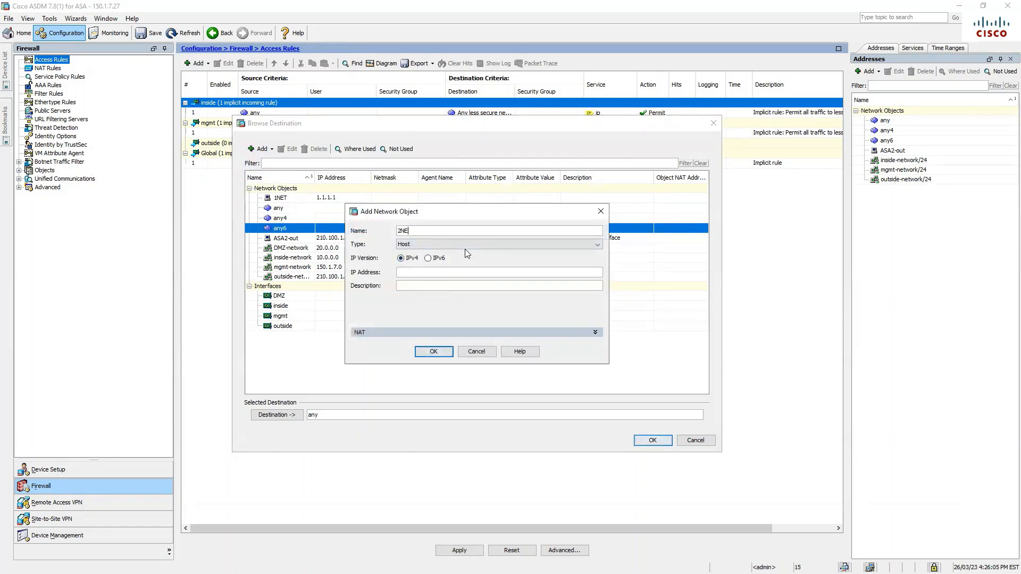
pyautogui.write('2.2.2.2')
pyautogui.click(434, 352)
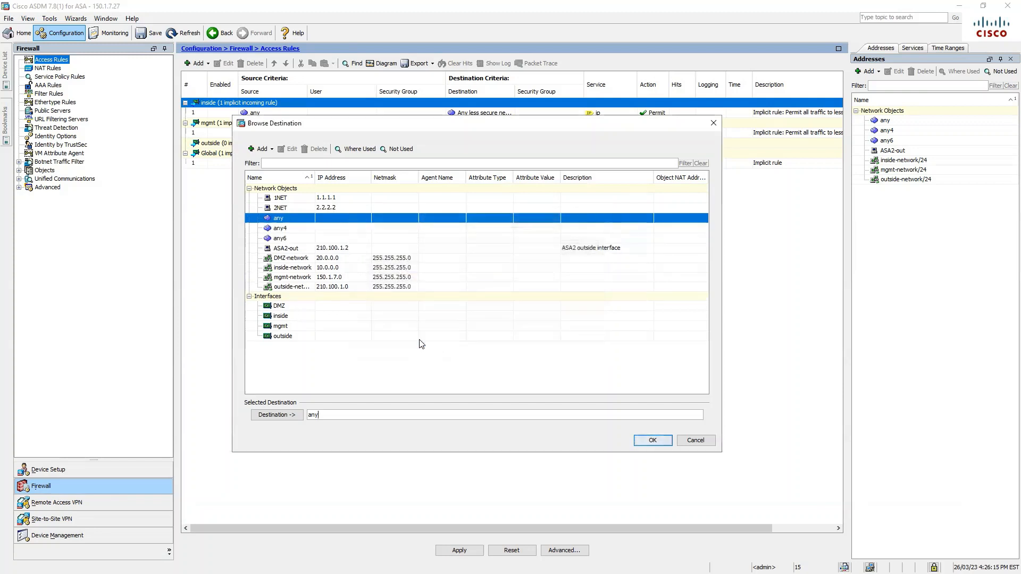
pyautogui.click(260, 149)
pyautogui.click(306, 186)
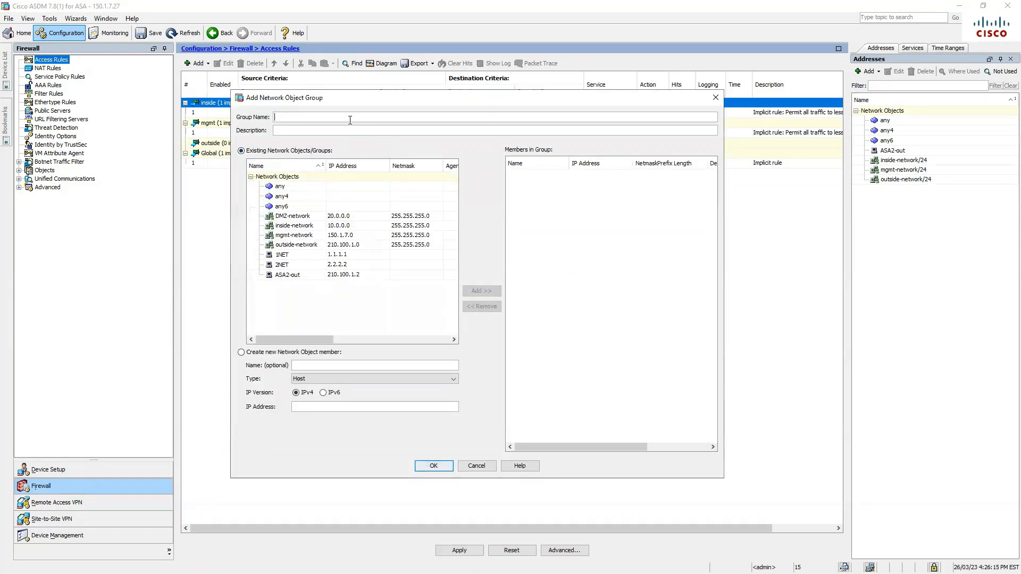
# Create object group SEC-NET containing 1NET and 2NET
pyautogui.write('IN')
pyautogui.press('BackSpace')
pyautogui.press('BackSpace')
pyautogui.press('BackSpace')
pyautogui.write('SEC-NET')
pyautogui.click(348, 255)
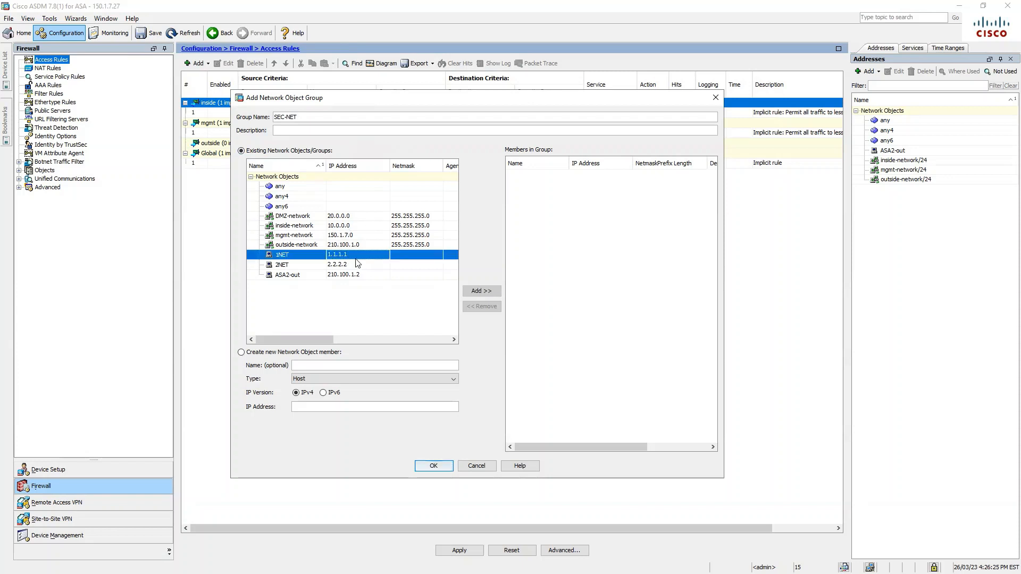
pyautogui.click(481, 291)
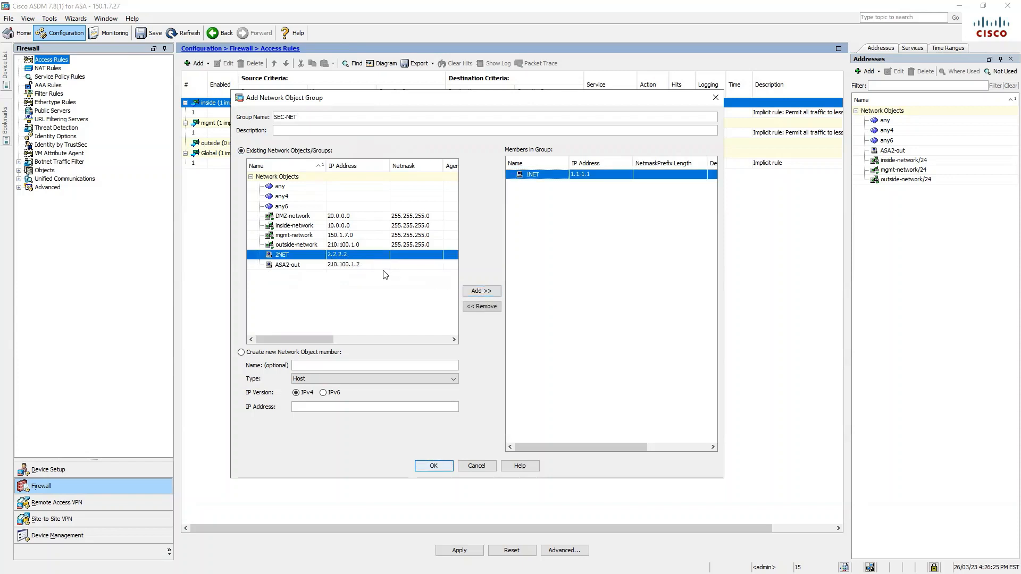
pyautogui.click(481, 291)
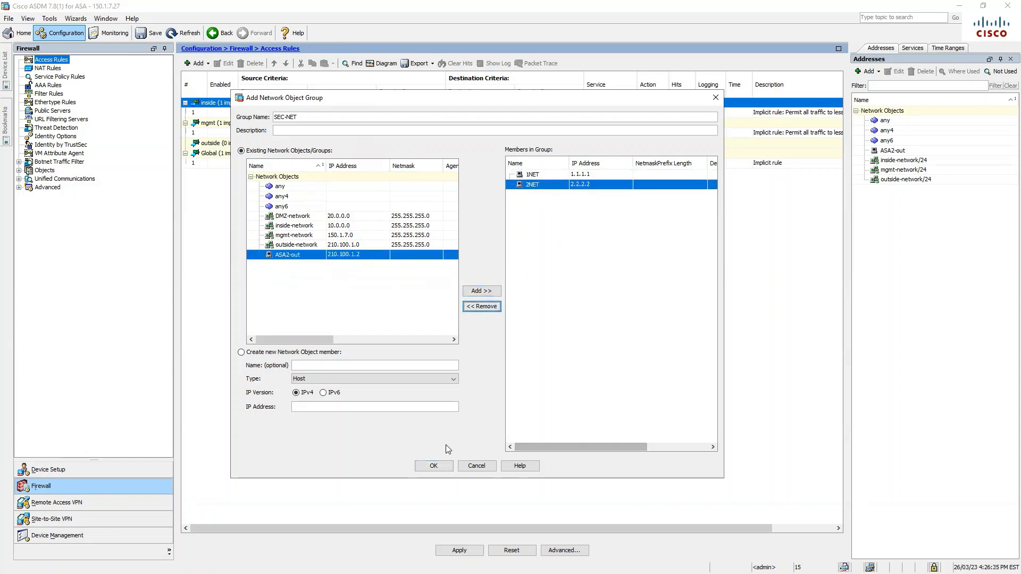
pyautogui.click(434, 466)
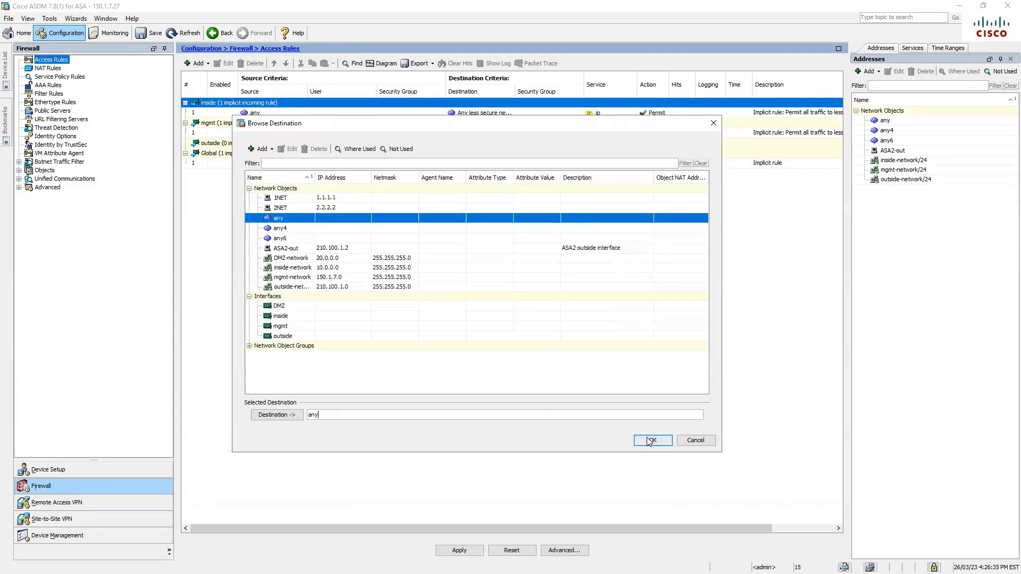
# Set SEC-NET as the rule's destination and select the source address field
pyautogui.click(249, 346)
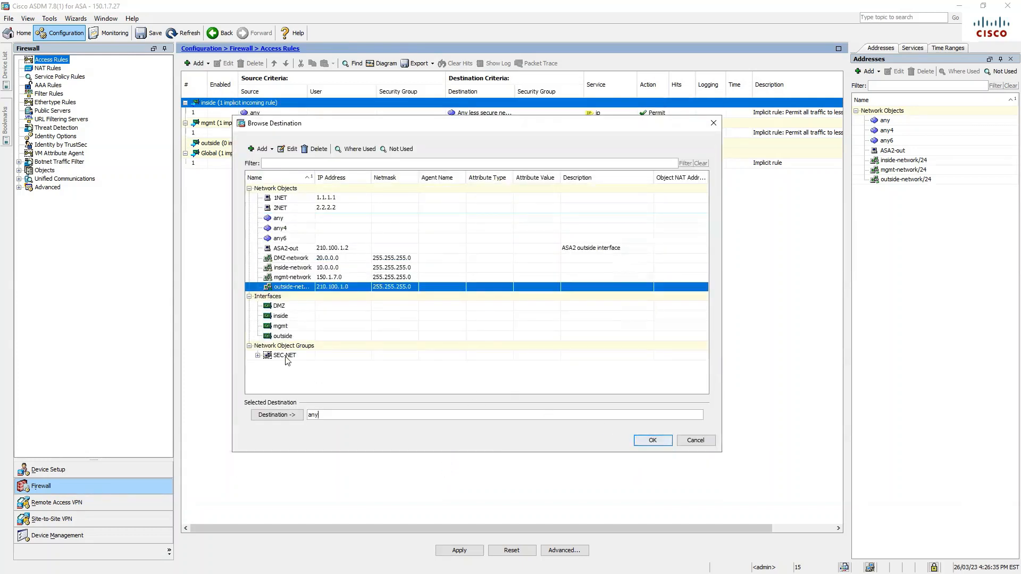
pyautogui.click(286, 356)
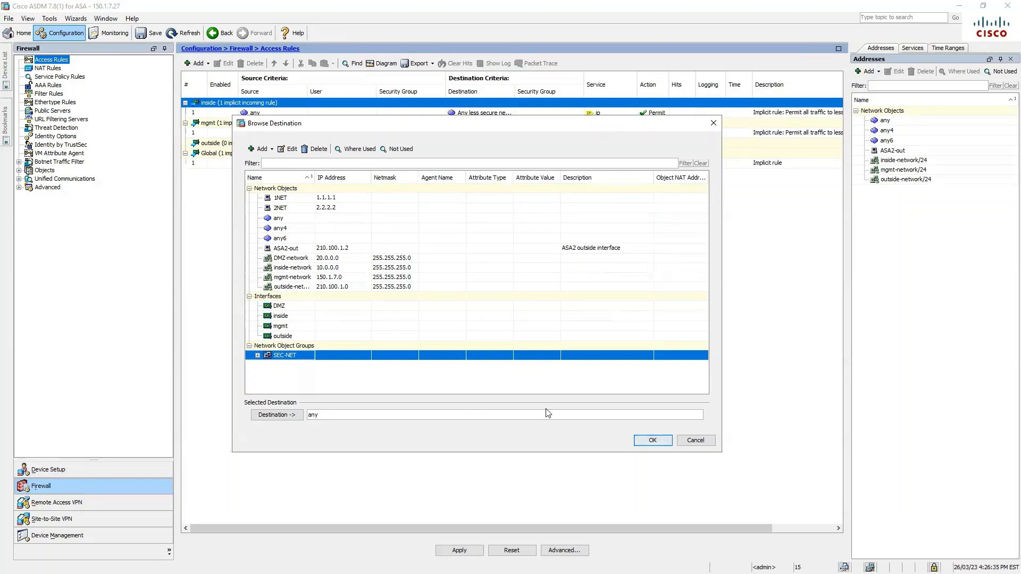
pyautogui.click(652, 440)
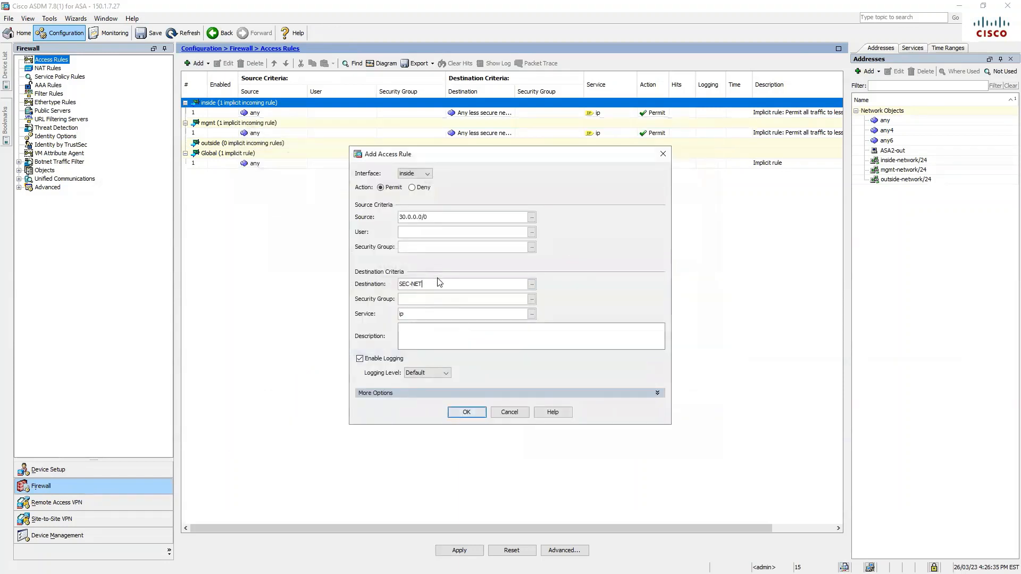
pyautogui.click(437, 217)
pyautogui.moveTo(437, 216); pyautogui.dragTo(396, 217)
# Change the rule's service from ip to tcp/http
pyautogui.click(532, 316)
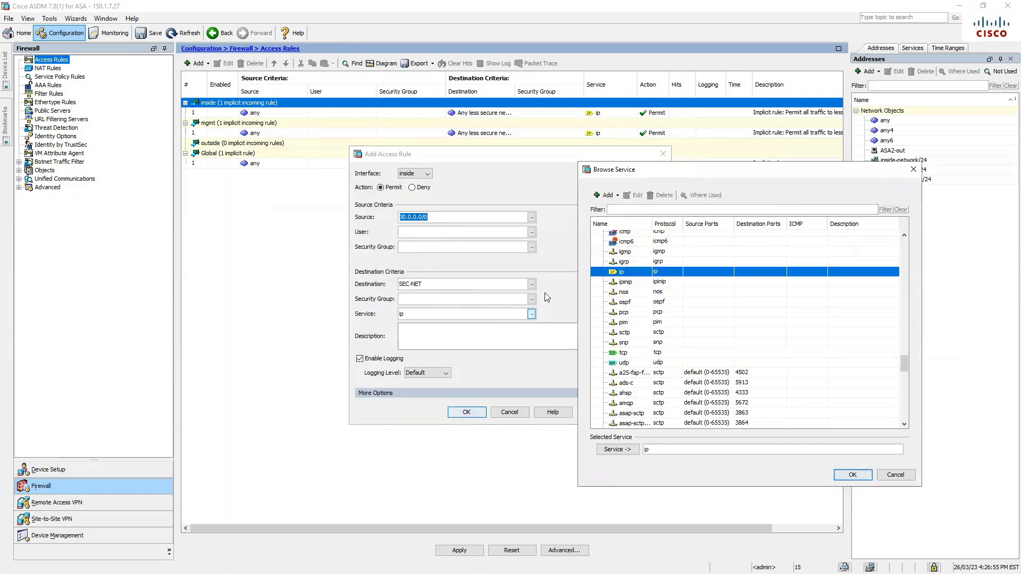
pyautogui.moveTo(763, 174); pyautogui.dragTo(573, 157)
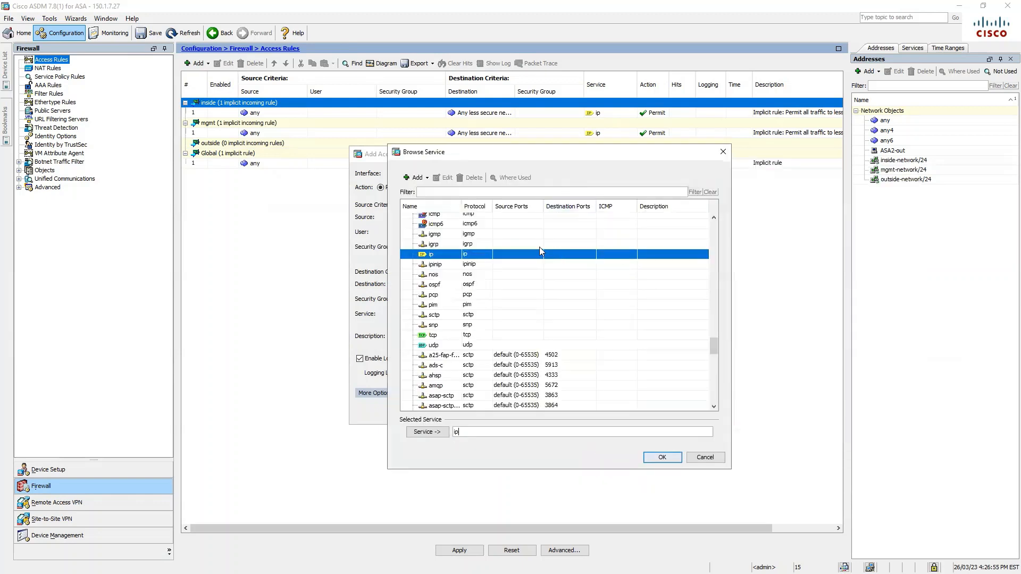
pyautogui.press('BackSpace')
pyautogui.press('BackSpace')
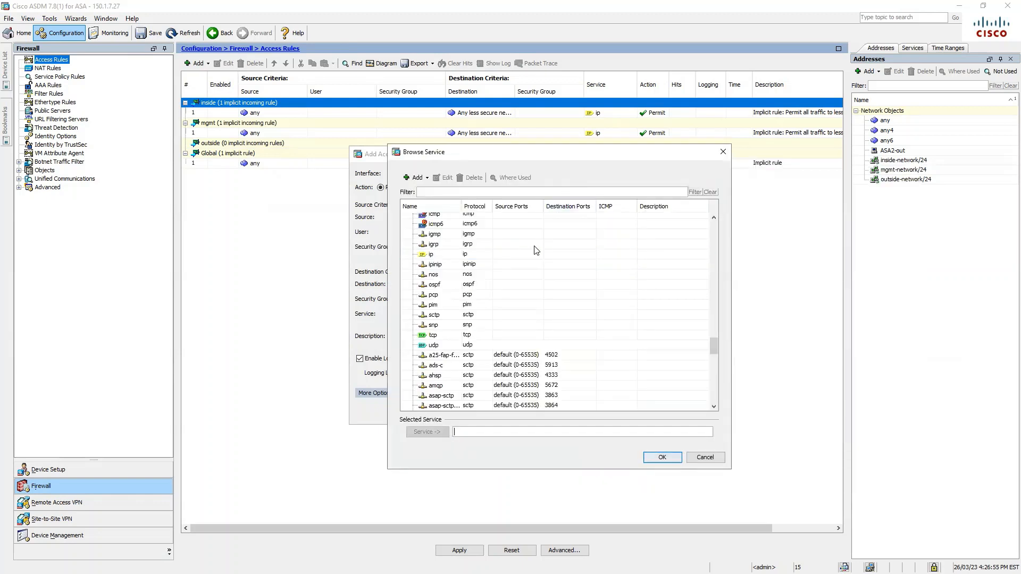
pyautogui.write('http')
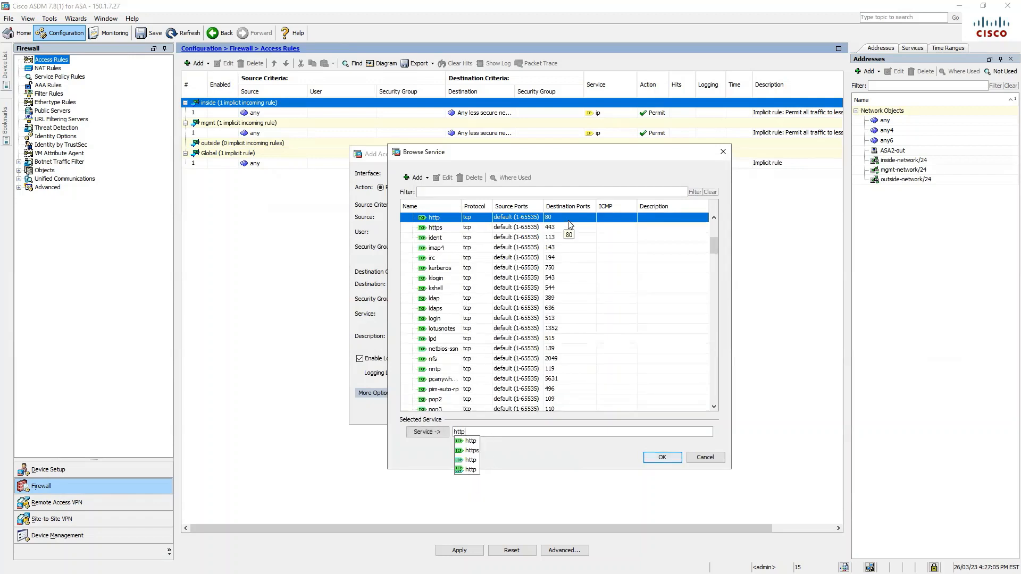
pyautogui.click(573, 218)
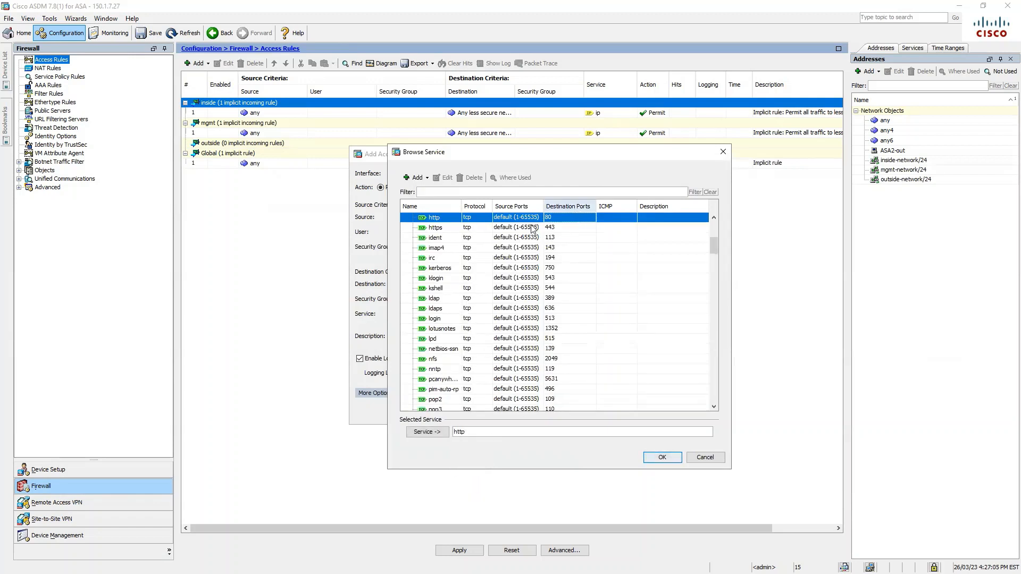
pyautogui.click(673, 457)
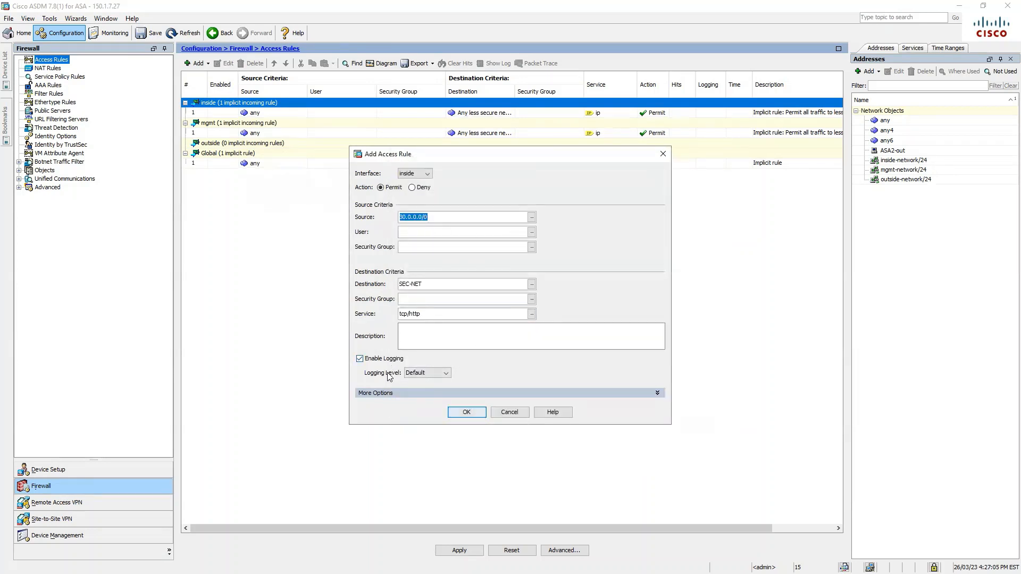
# Put the rule on the outside interface, add it, apply and save to flash
pyautogui.click(414, 393)
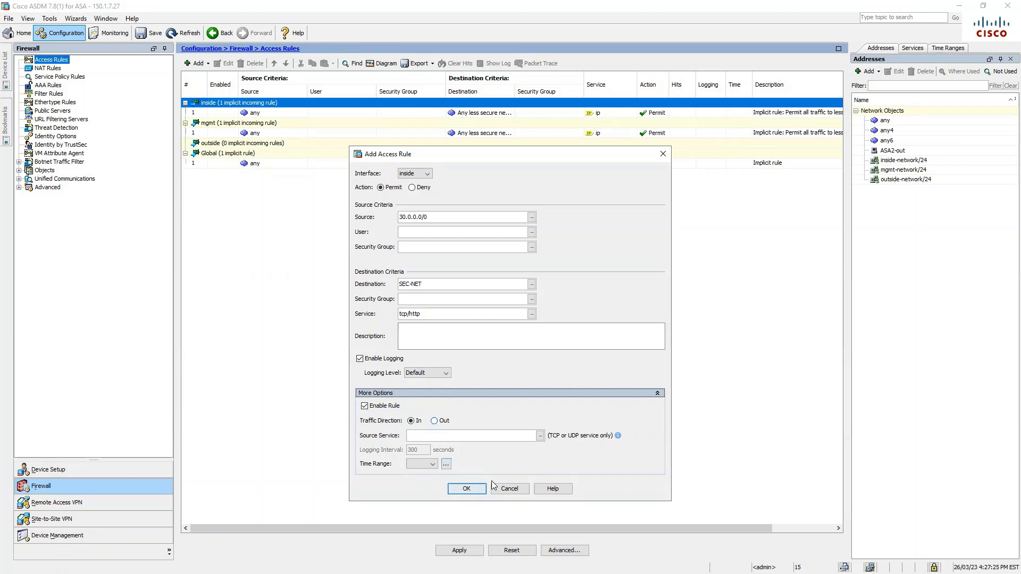
pyautogui.click(424, 175)
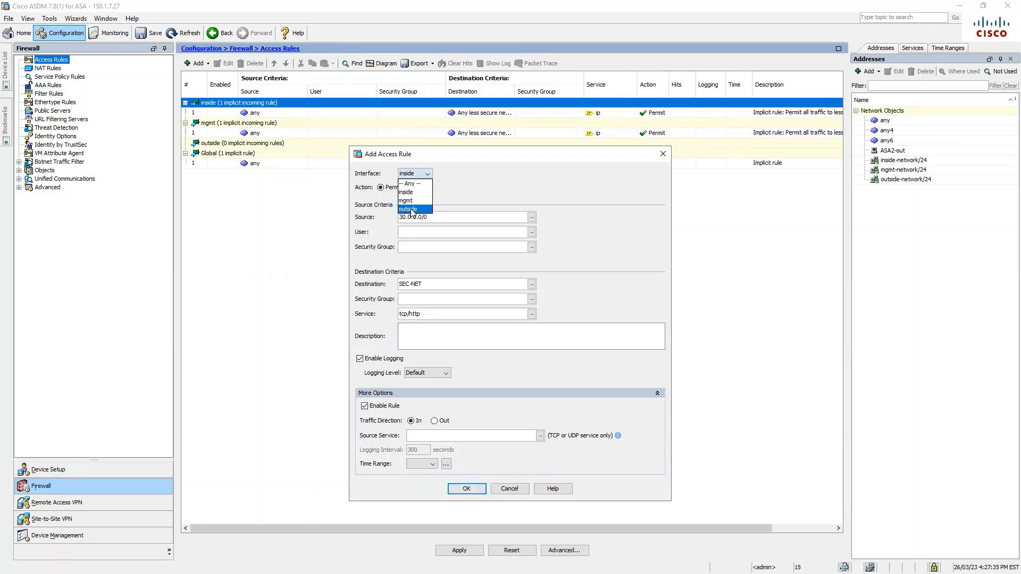
pyautogui.click(418, 209)
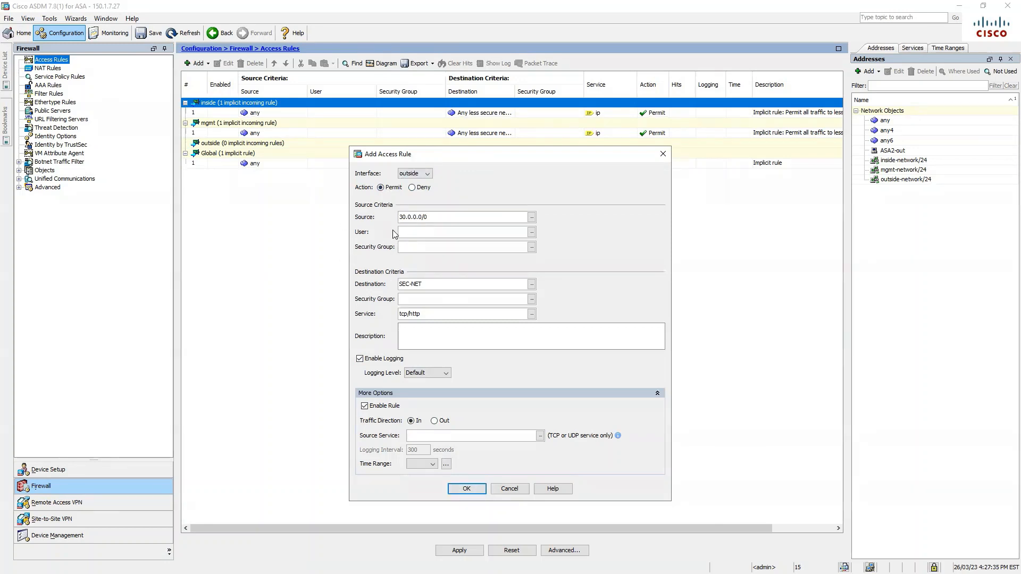
pyautogui.click(465, 489)
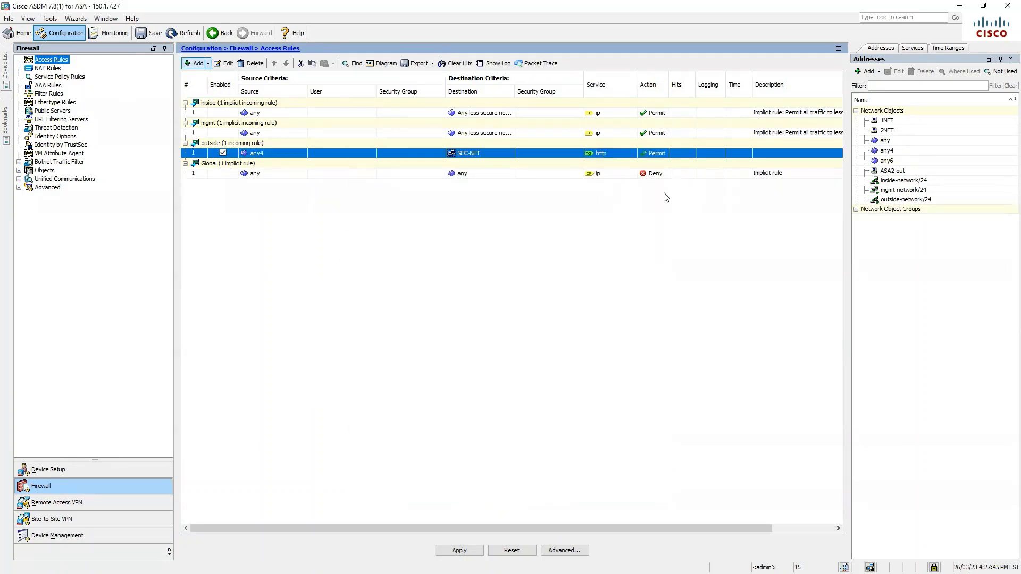
pyautogui.click(462, 550)
pyautogui.click(152, 38)
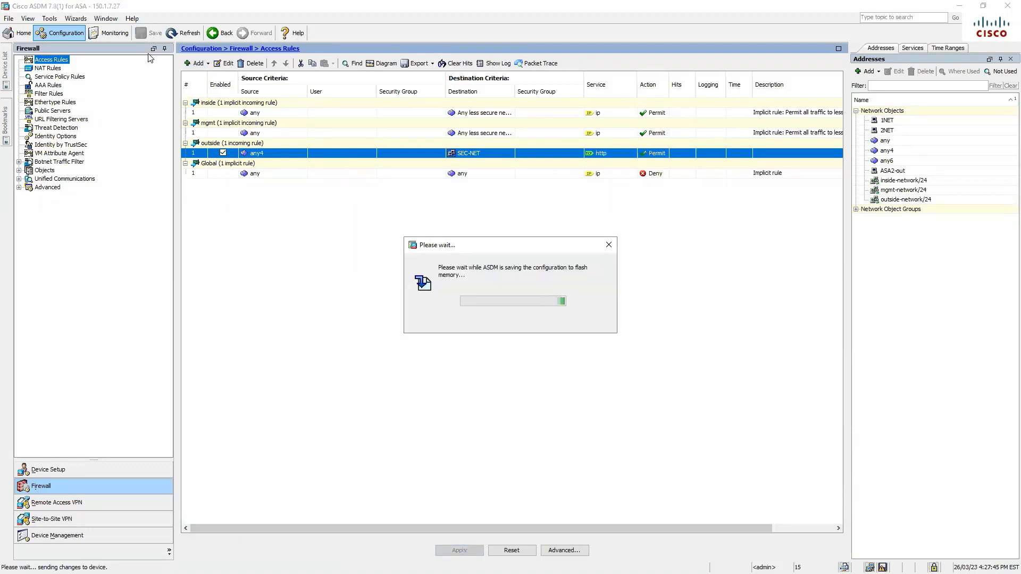
# Run show access-list on the ASAv-1 session to check the new rule
pyautogui.hotkey('alt', 'Tab')
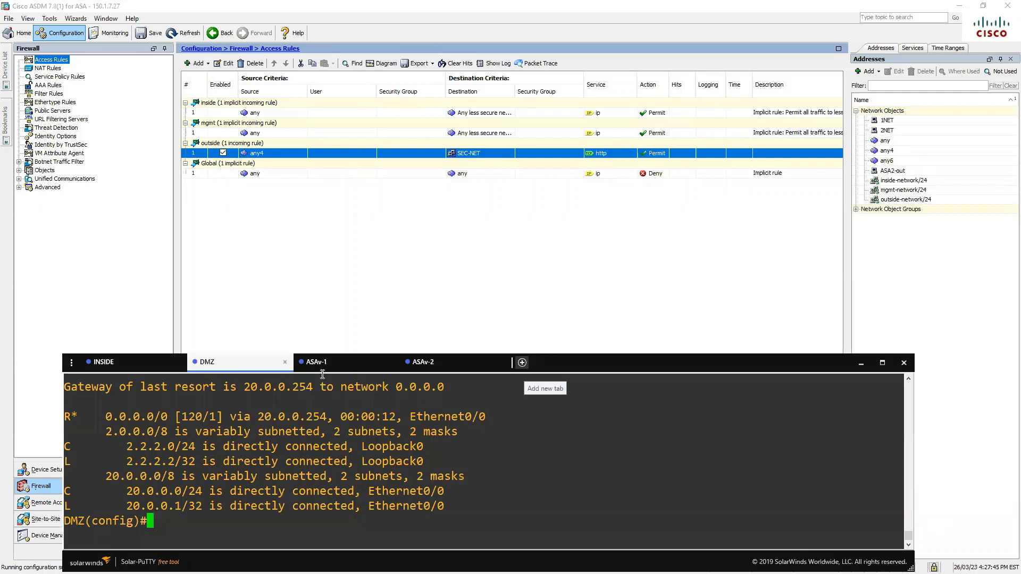
pyautogui.click(345, 362)
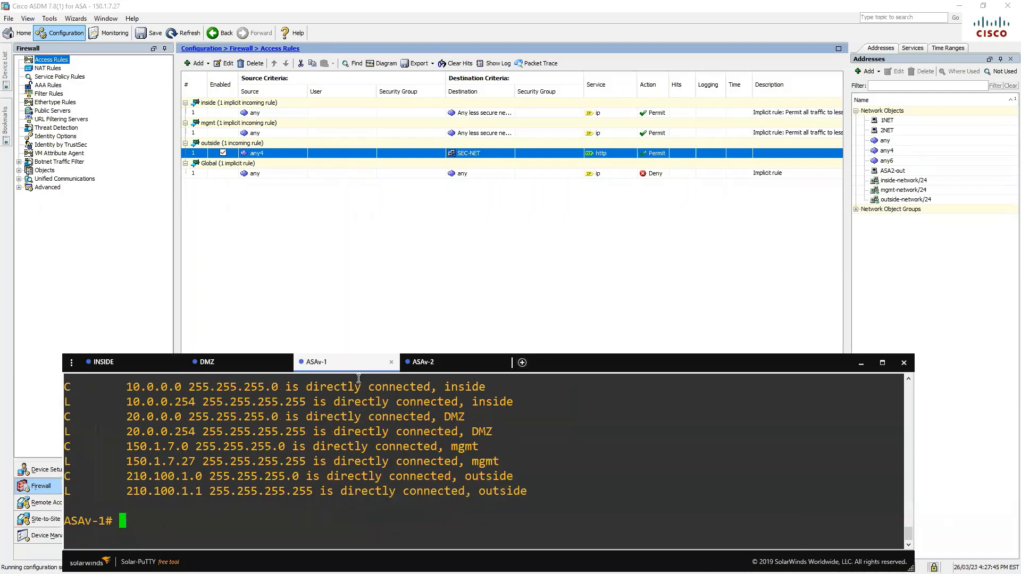
pyautogui.write('sh acc')
pyautogui.press('Tab')
pyautogui.press('Return')
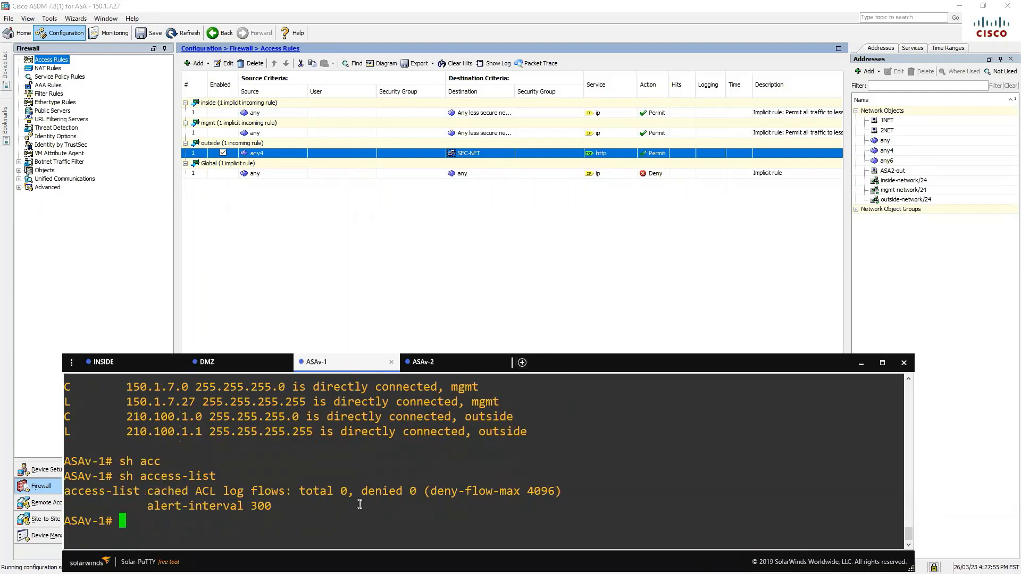
pyautogui.click(863, 366)
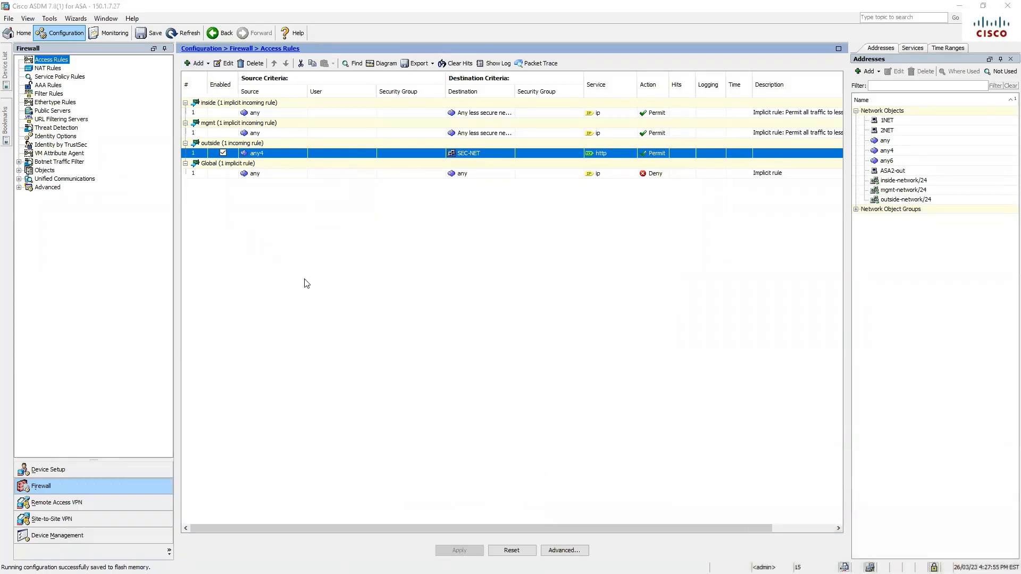
# On the INSIDE router, enable ip http server with ip http authentication local
pyautogui.hotkey('alt', 'Tab')
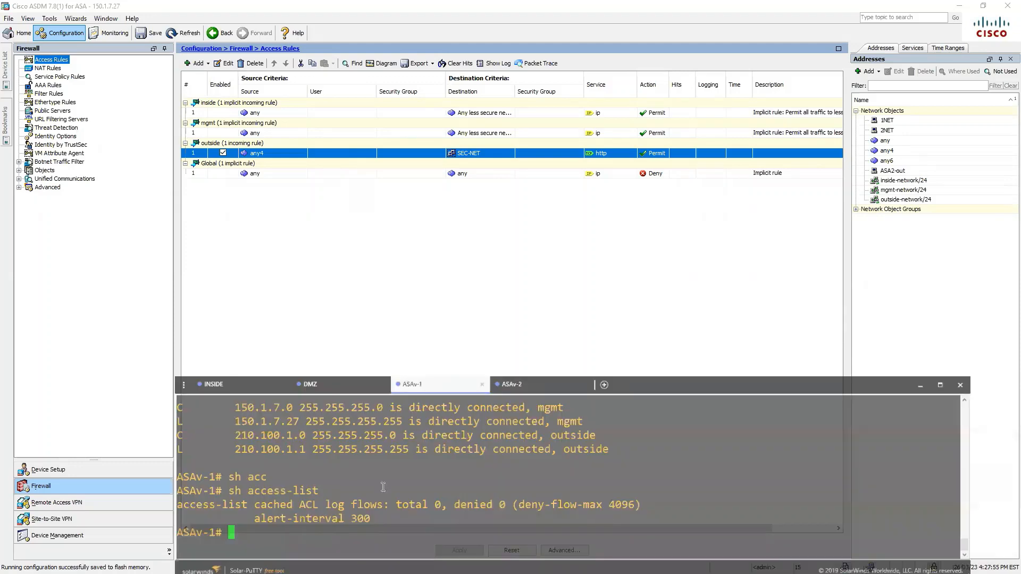
pyautogui.click(126, 367)
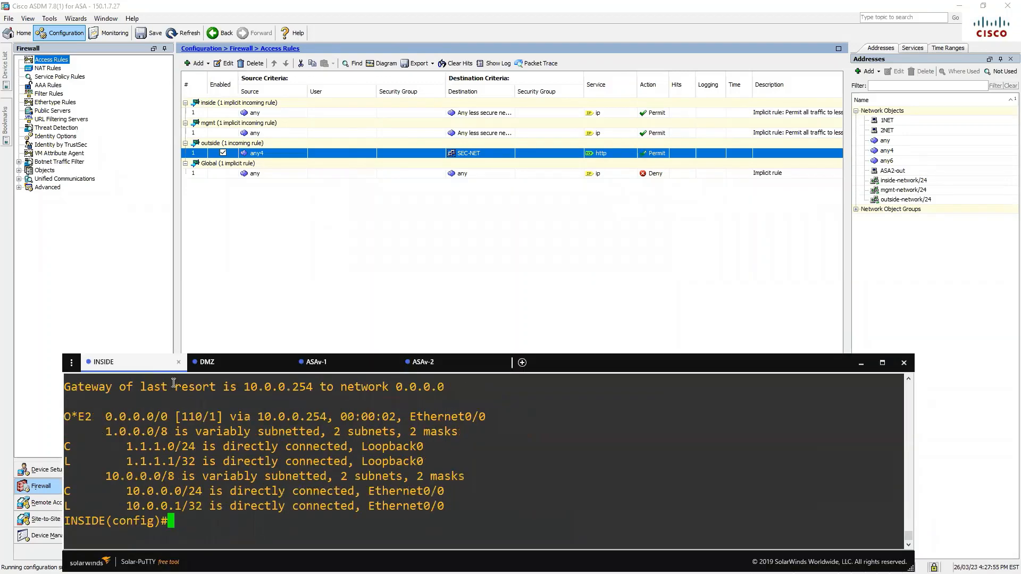
pyautogui.press('Return')
pyautogui.press('Return')
pyautogui.press('Return')
pyautogui.write('i')
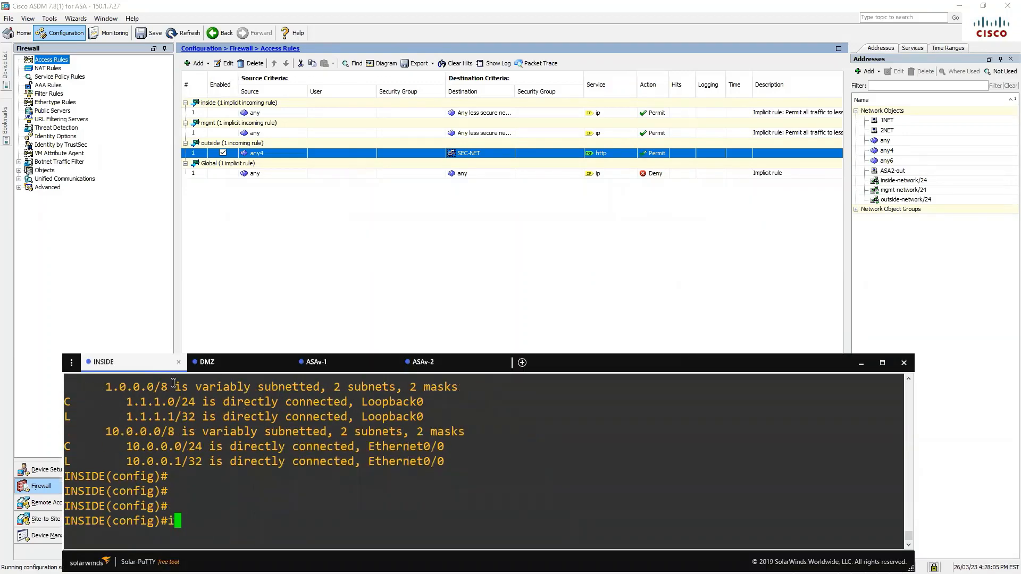
pyautogui.write('p http server')
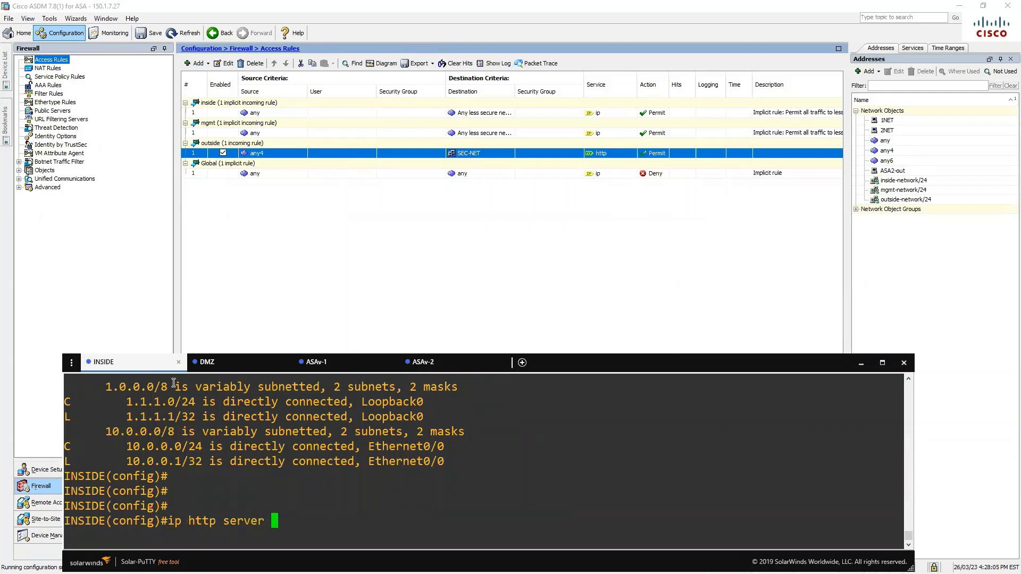
pyautogui.press('Return')
pyautogui.write('ip http au')
pyautogui.press('Tab')
pyautogui.write('l')
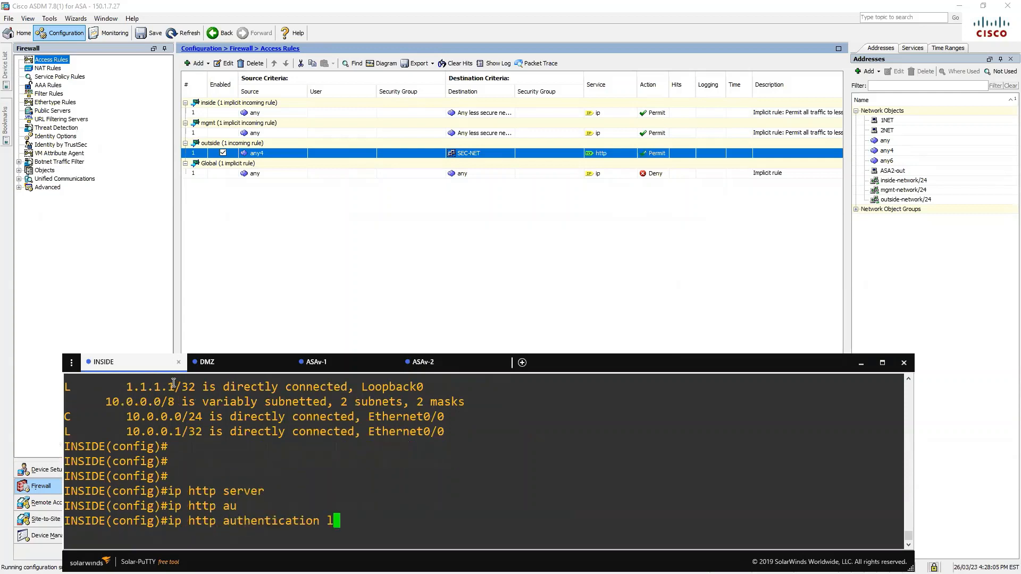
pyautogui.write('o')
pyautogui.press('Tab')
pyautogui.press('Return')
# Create a privilege-15 local user with a password and save the configuration with do wr
pyautogui.write('usern')
pyautogui.press('Tab')
pyautogui.write('cisco')
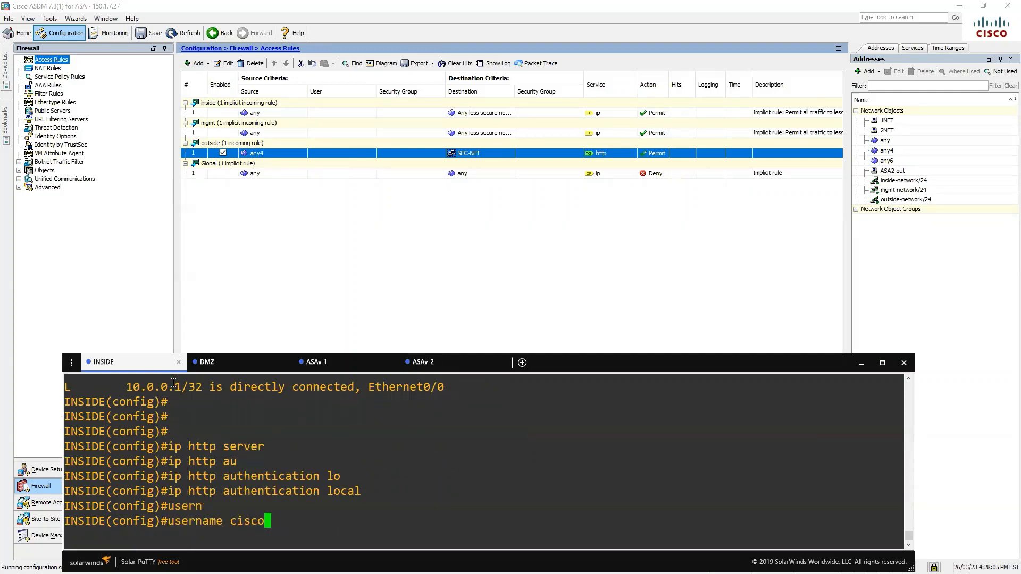
pyautogui.write(' pr')
pyautogui.press('Tab')
pyautogui.write('15 a')
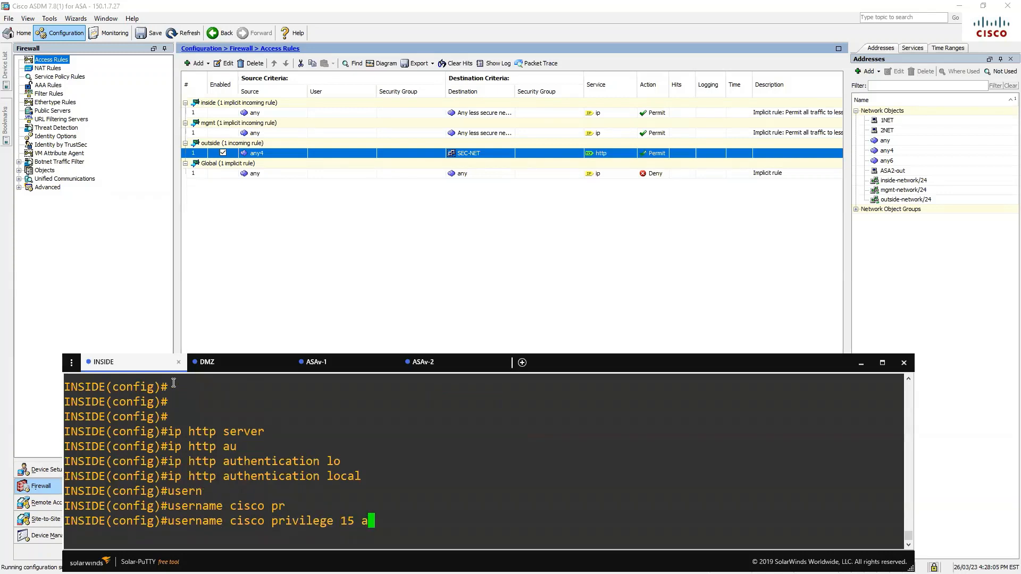
pyautogui.write('as')
pyautogui.press('Tab')
pyautogui.write('cisco')
pyautogui.press('Return')
pyautogui.press('Return')
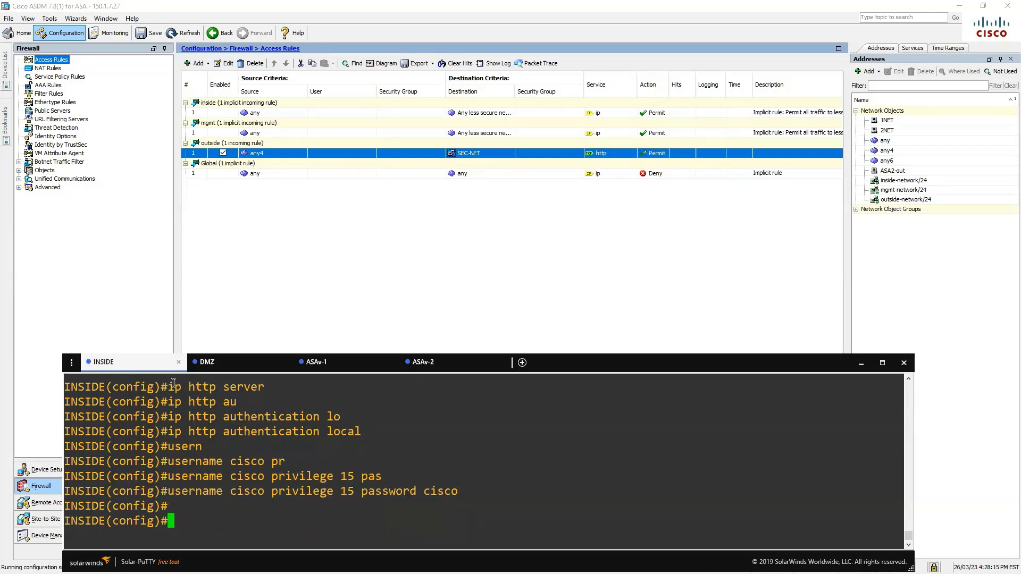
pyautogui.write('do wr')
pyautogui.press('Return')
pyautogui.press('Return')
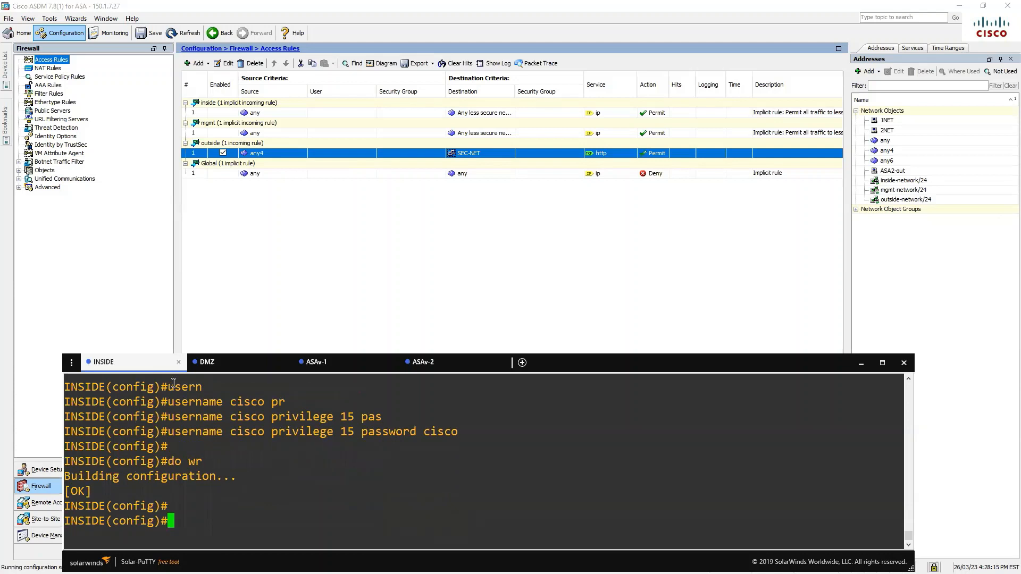
# On the DMZ router, enable the HTTP server with local authentication
pyautogui.click(223, 363)
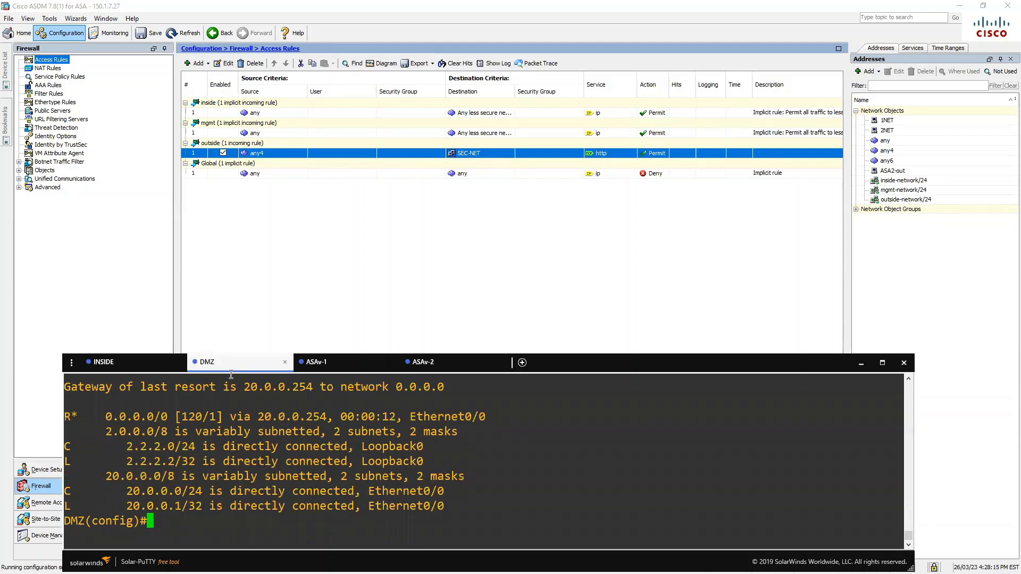
pyautogui.write('ip http server')
pyautogui.press('Return')
pyautogui.write('i')
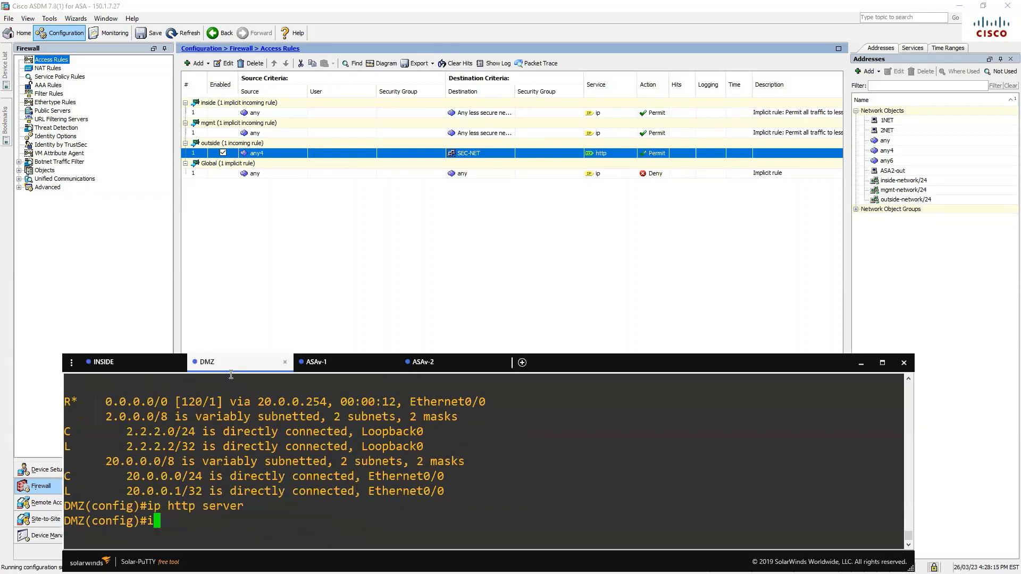
pyautogui.write('p http auth')
pyautogui.press('Tab')
pyautogui.write('lo')
pyautogui.press('Tab')
pyautogui.press('Return')
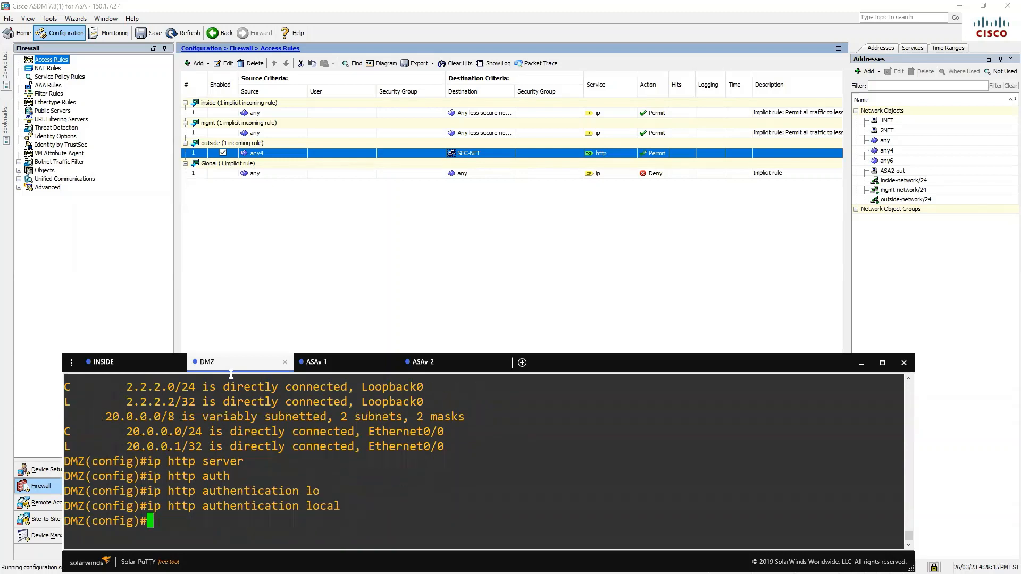
# Create a privilege-15 local user with its password, then save the DMZ router configuration with do wr
pyautogui.write('user')
pyautogui.press('Tab')
pyautogui.write('n')
pyautogui.press('Tab')
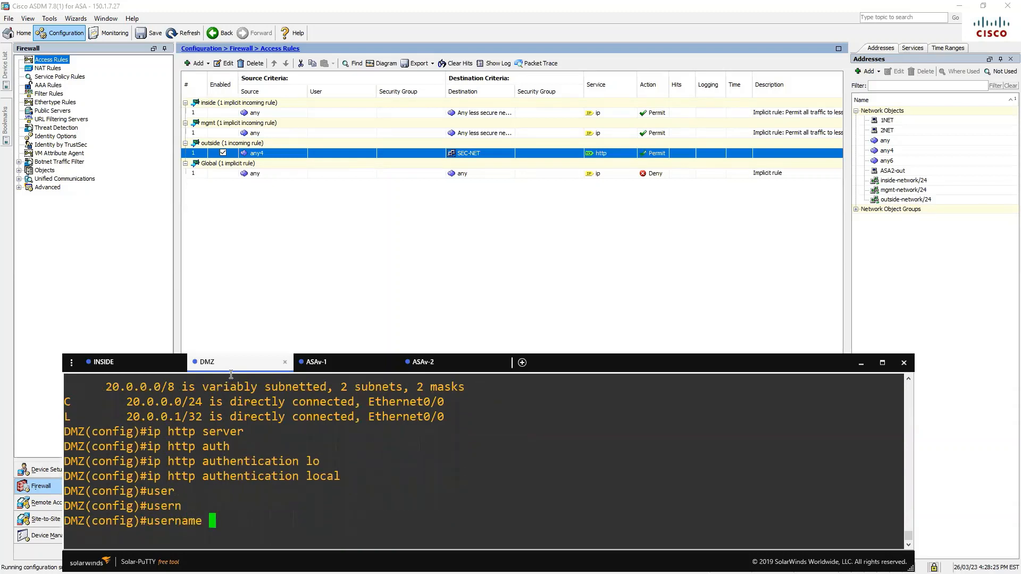
pyautogui.write('cisco pr')
pyautogui.press('Tab')
pyautogui.write('15 pa')
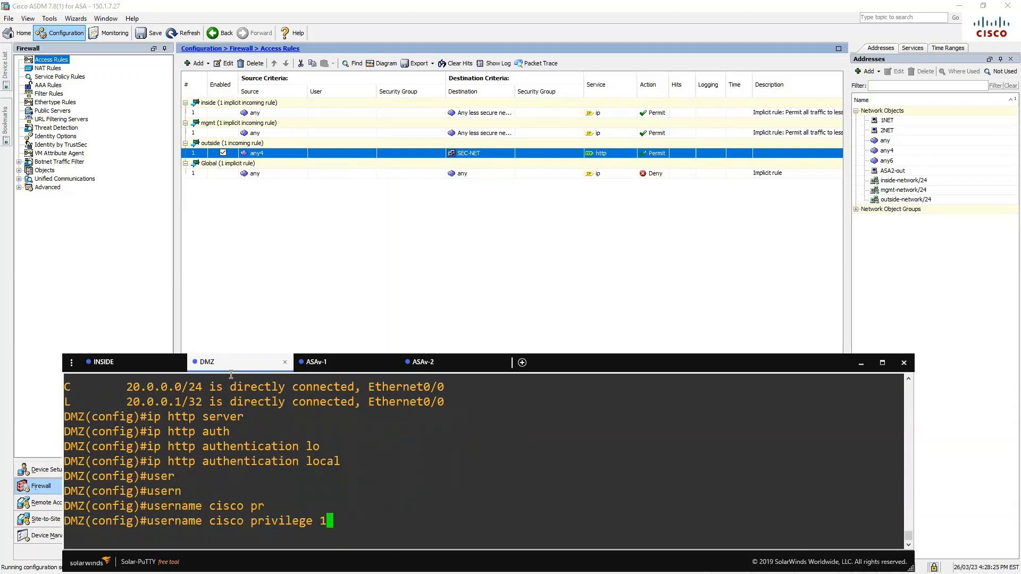
pyautogui.press('Tab')
pyautogui.write('cisco')
pyautogui.press('Return')
pyautogui.press('Return')
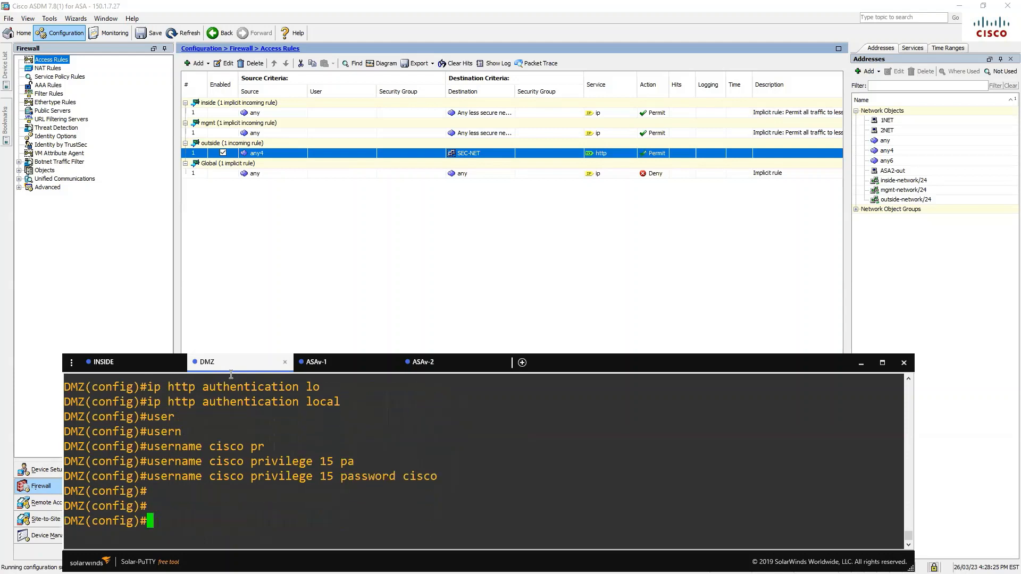
pyautogui.write('do wr')
pyautogui.press('Return')
pyautogui.press('Return')
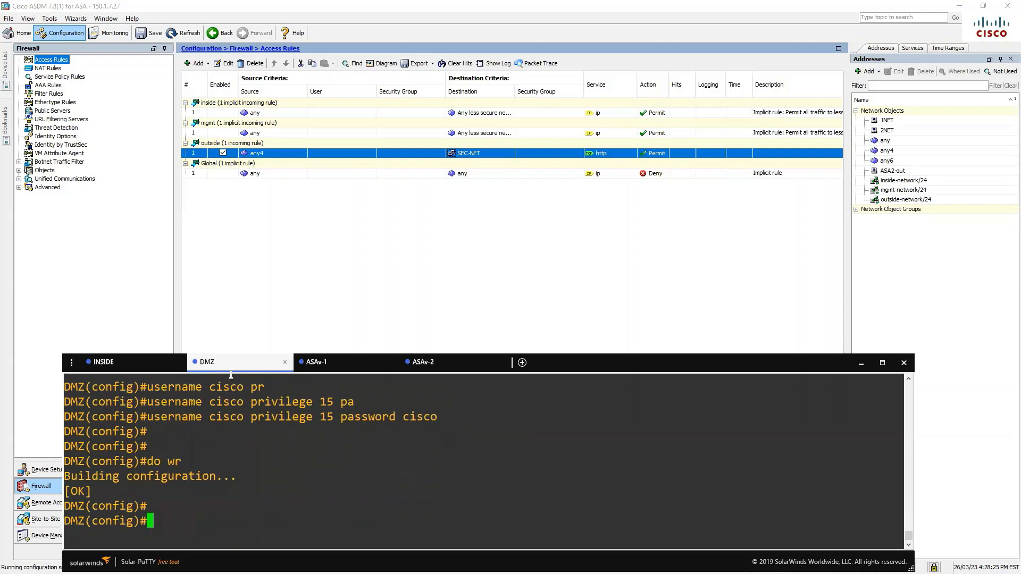
pyautogui.press('Return')
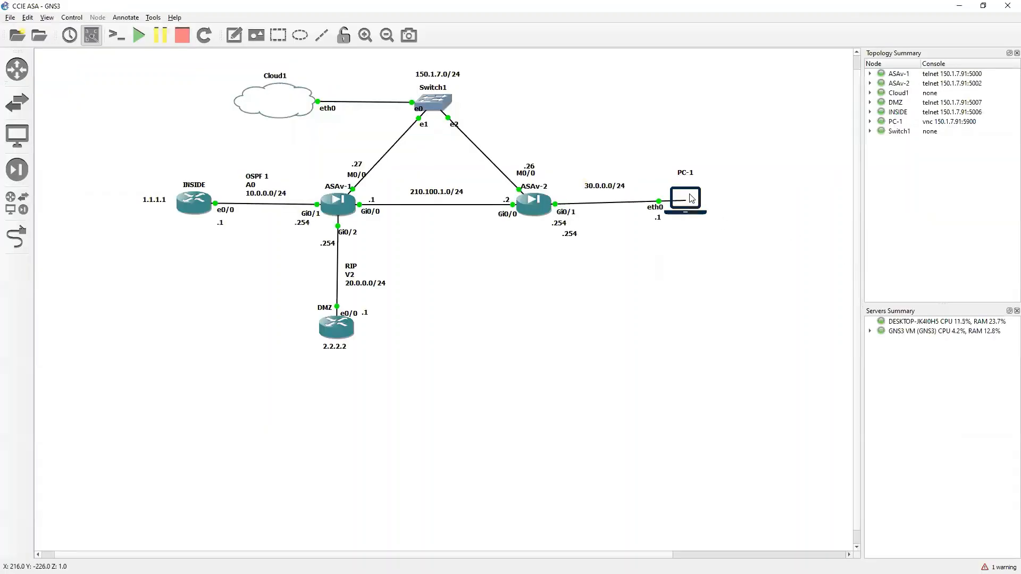
# Open PC-1's console, clear Firefox's error tab and notification, and start a terminal
pyautogui.rightClick(690, 199)
pyautogui.click(713, 212)
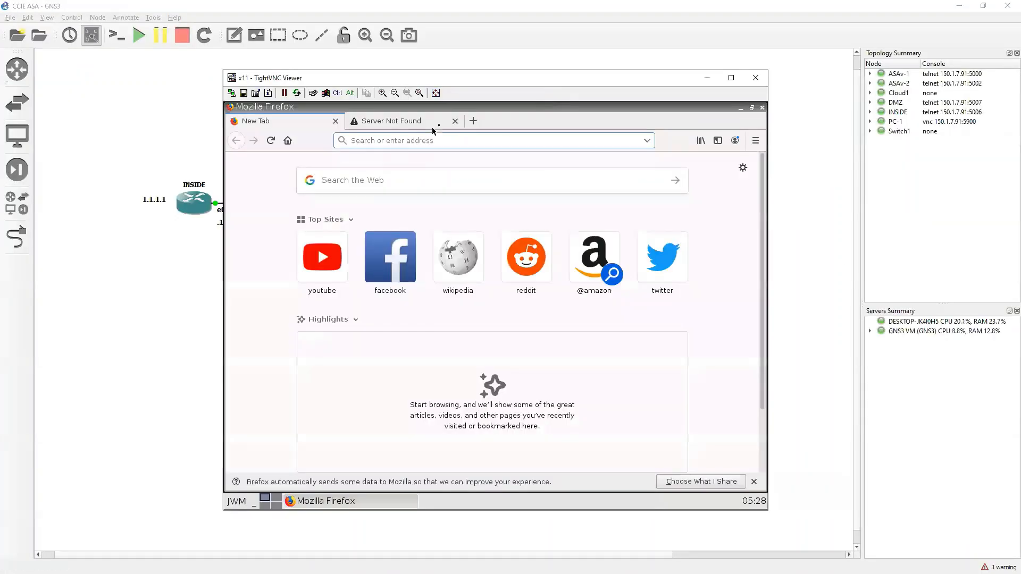
pyautogui.click(456, 122)
pyautogui.click(754, 481)
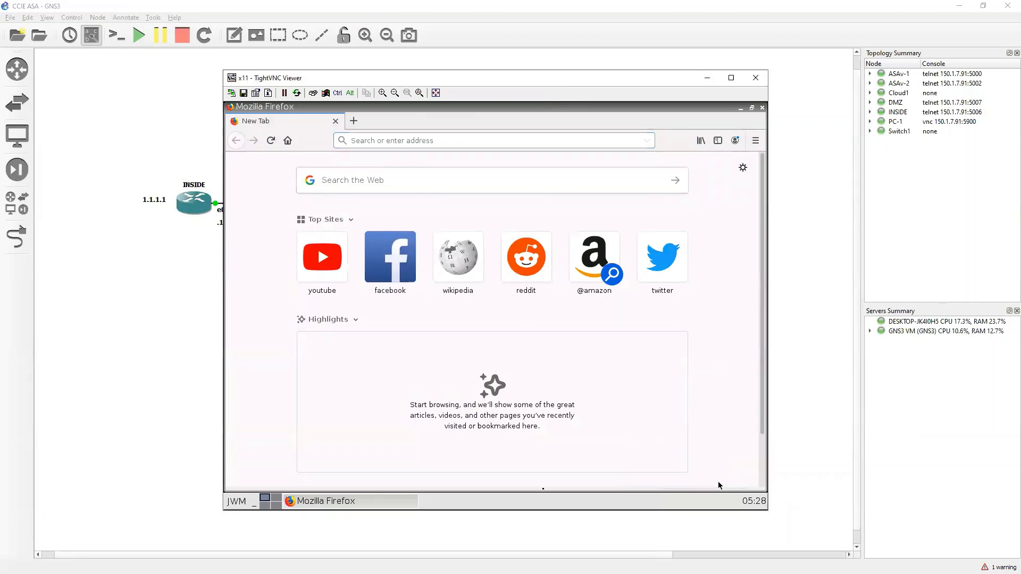
pyautogui.click(381, 500)
pyautogui.rightClick(426, 256)
pyautogui.click(439, 260)
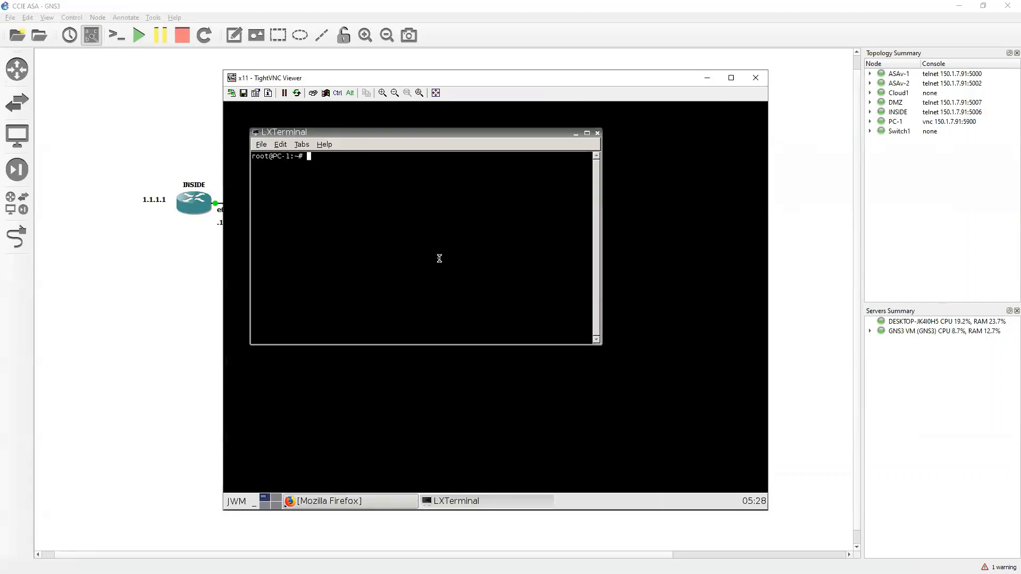
# Assign 30.0.0.1/24 to eth0, add a default route via 30.0.0.254, and run a ping to 30.0.0.2
pyautogui.write('ip addr add 30.0.0.1/')
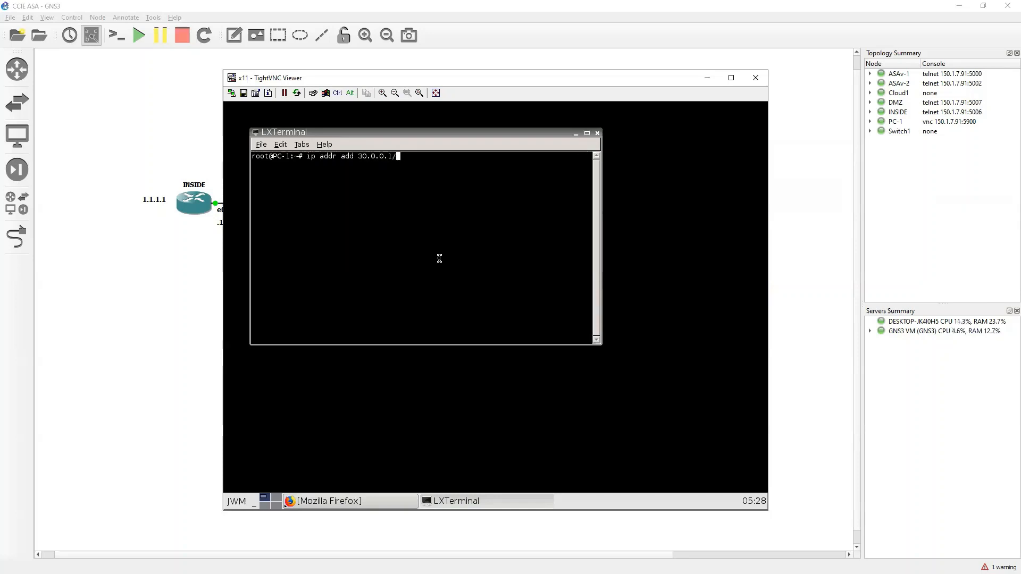
pyautogui.write('24 dev eth0')
pyautogui.press('Return')
pyautogui.write('ip route add de')
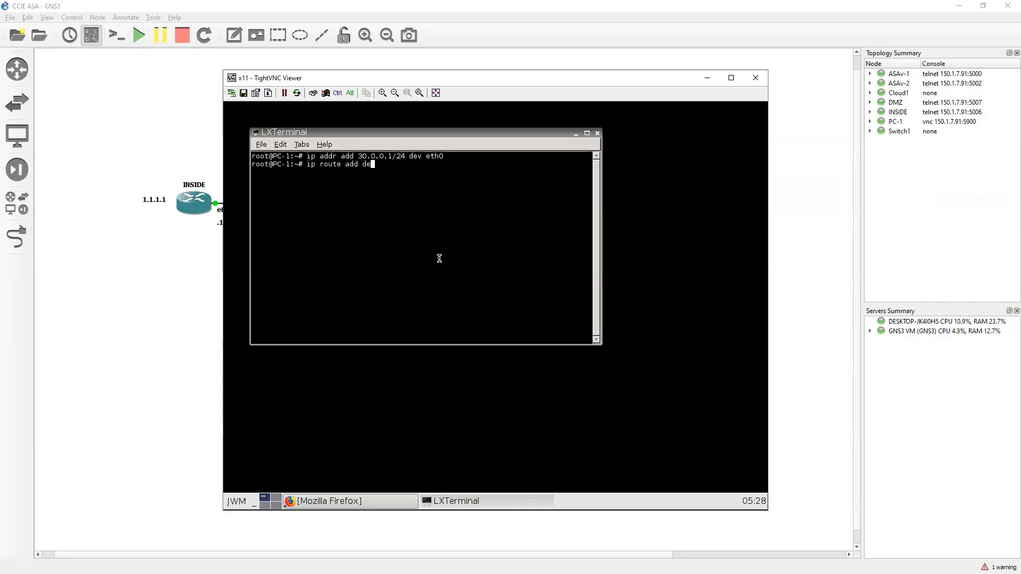
pyautogui.write('fault via 30.0.0.254')
pyautogui.press('Return')
pyautogui.press('Return')
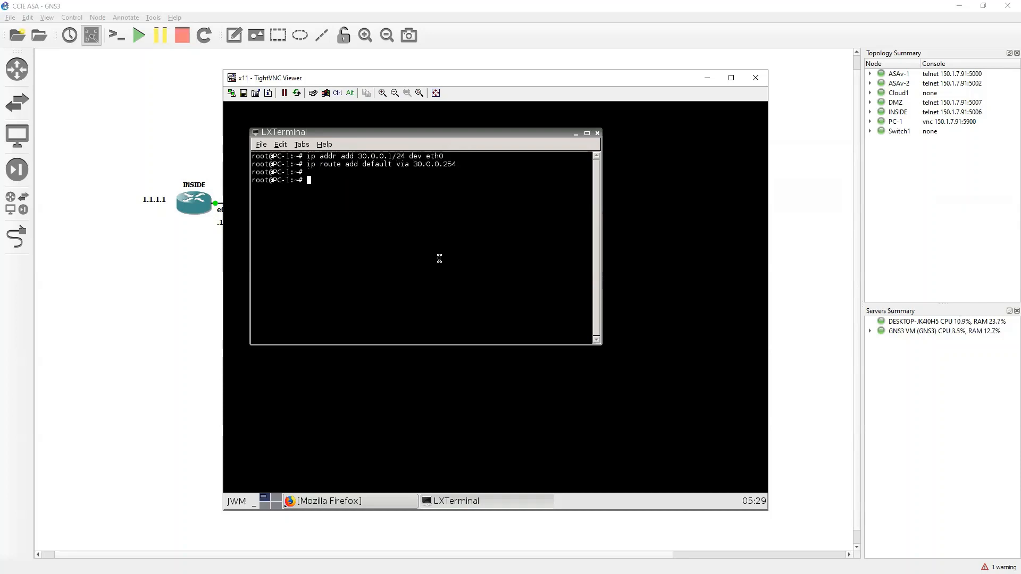
pyautogui.write('ping 30.0.0.254')
pyautogui.press('Return')
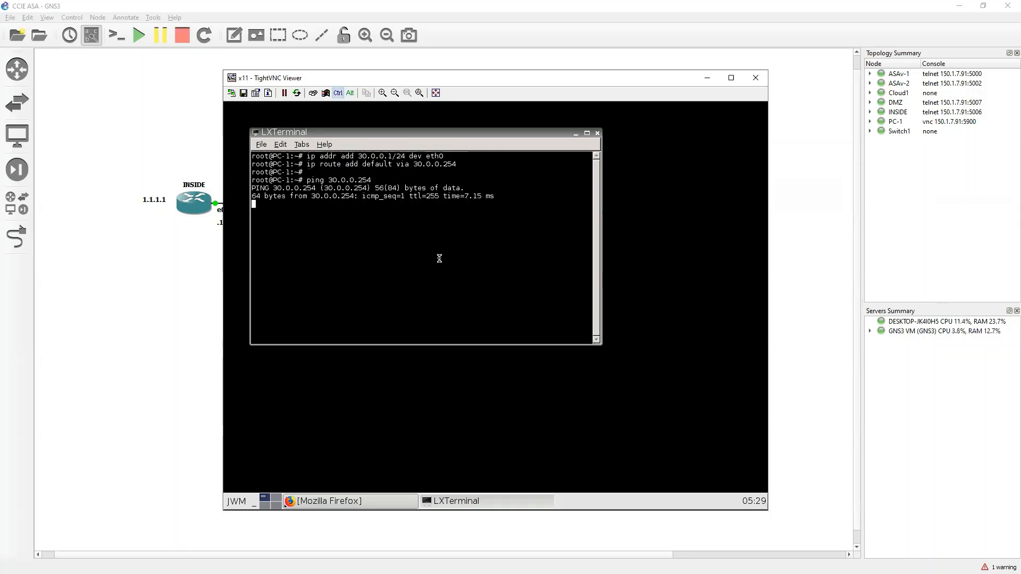
pyautogui.hotkey('ctrl', 'c')
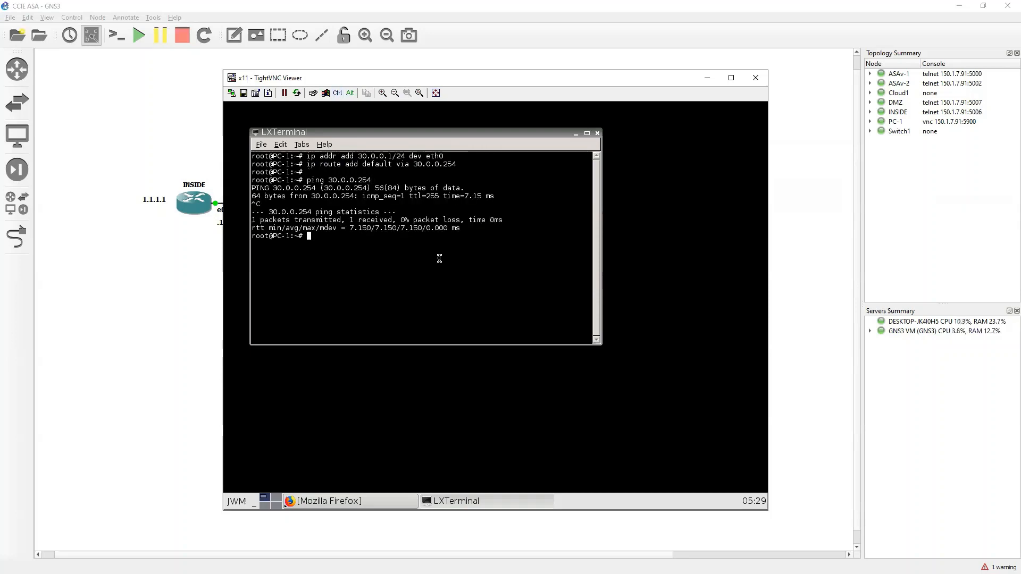
pyautogui.click(387, 505)
pyautogui.write('1.1.1.1')
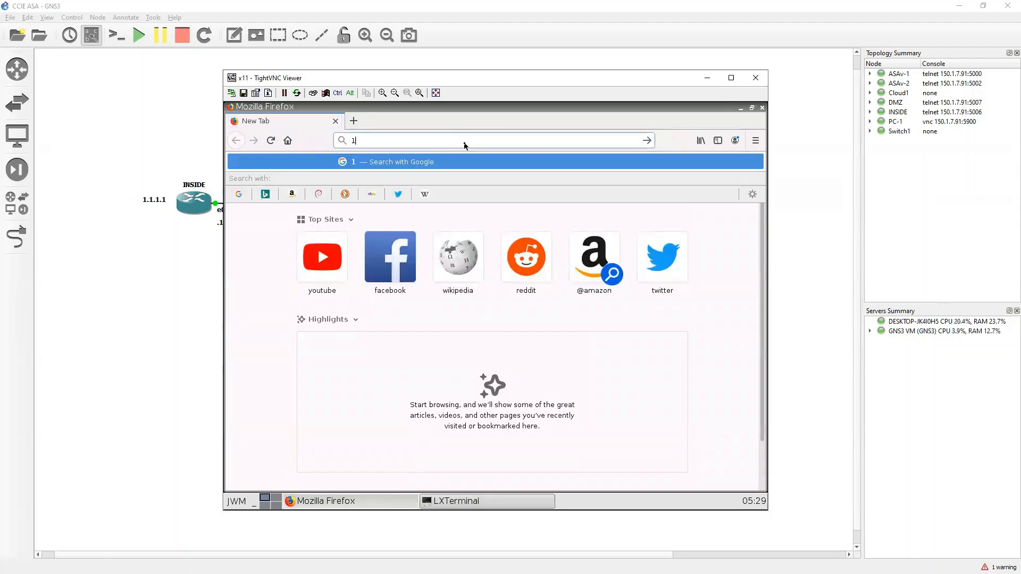
pyautogui.press('Return')
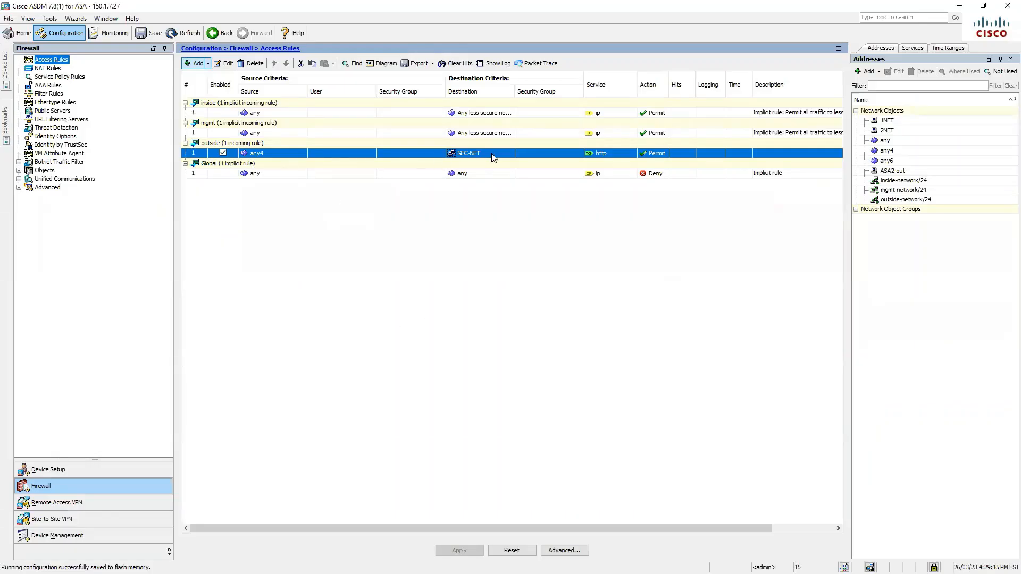
# Inspect the outside any4-to-SEC-NET HTTP rule's More Options and Advanced settings without changing them
pyautogui.click(224, 63)
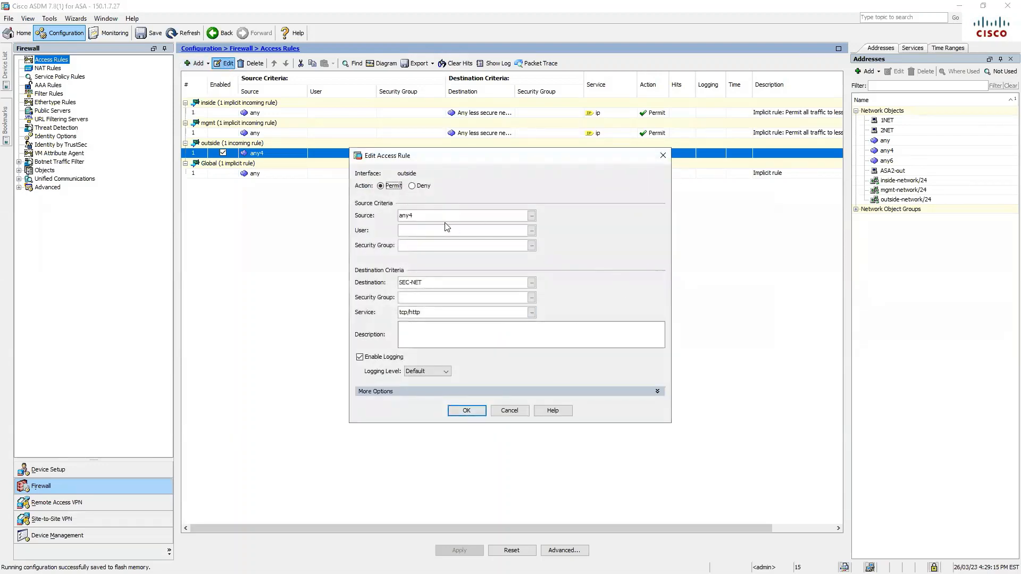
pyautogui.click(420, 392)
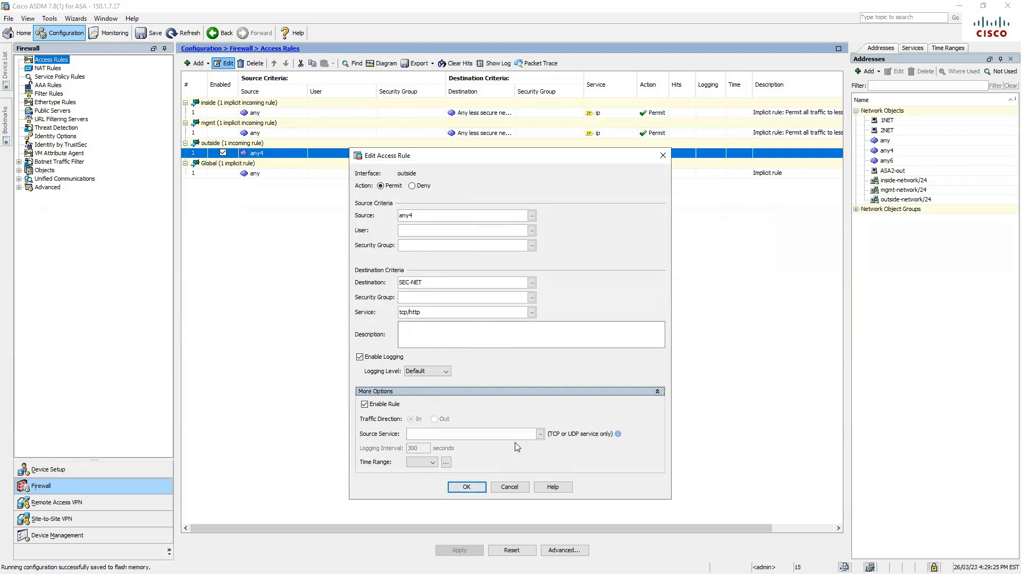
pyautogui.click(470, 488)
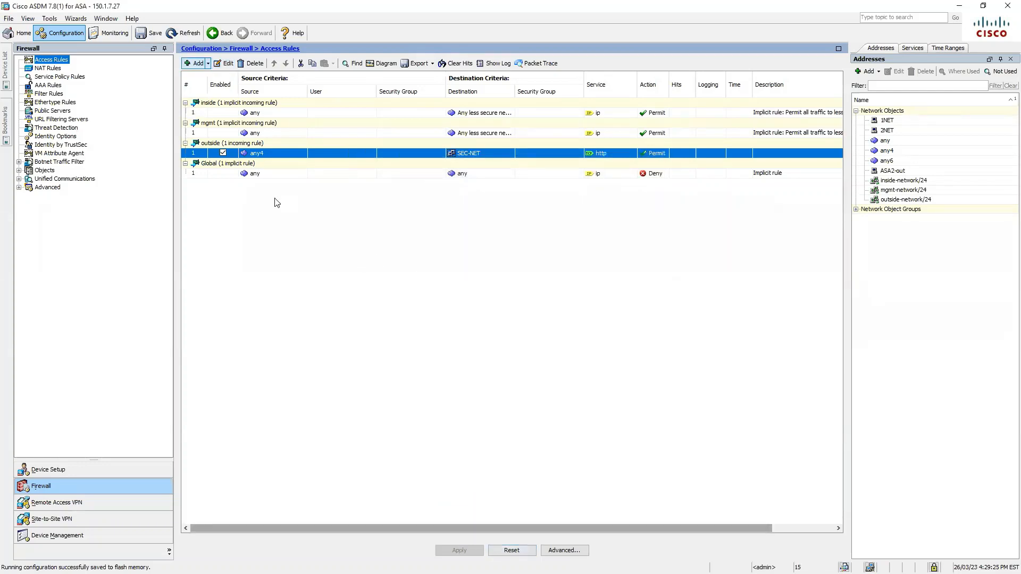
pyautogui.click(565, 550)
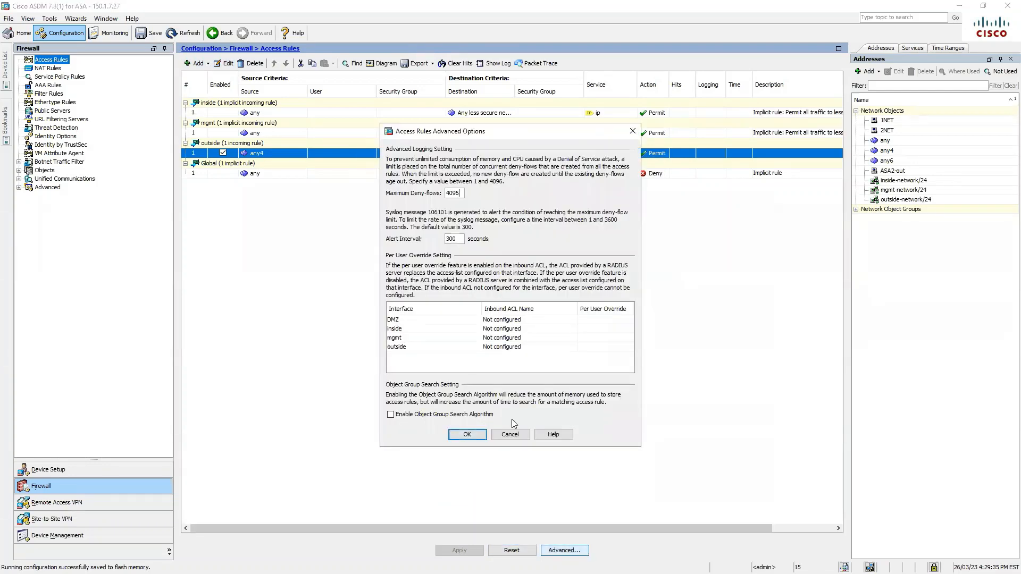
pyautogui.click(481, 435)
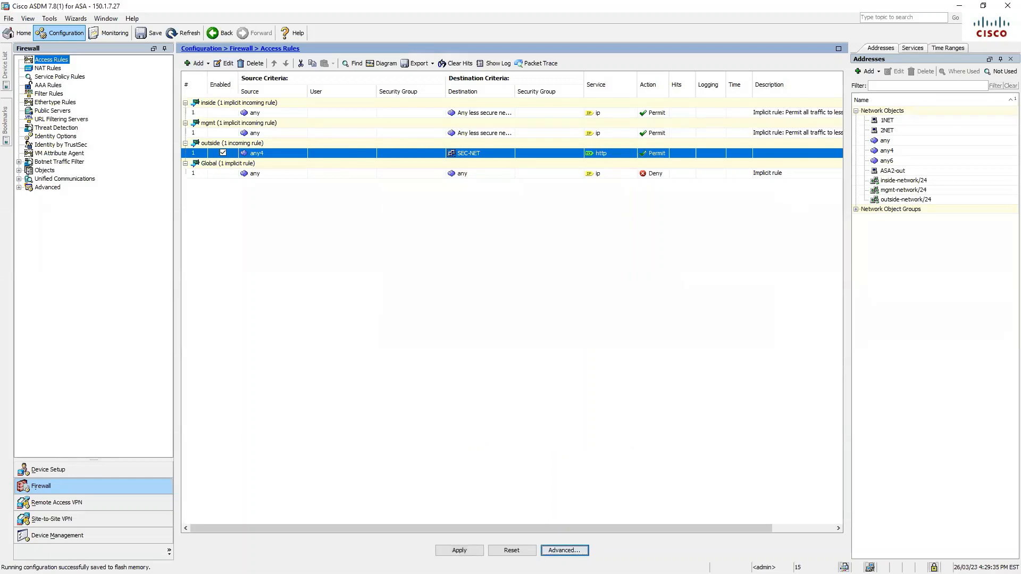
pyautogui.hotkey('alt', 'Tab')
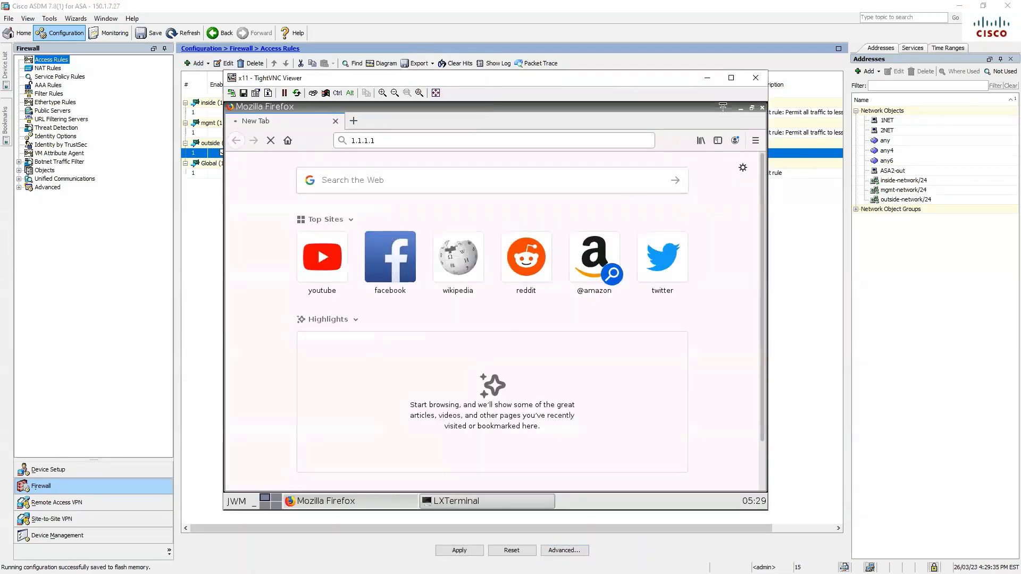
# On ASAv-2, show the routing table and ping 210.100.1.1
pyautogui.hotkey('alt', 'Tab')
pyautogui.click(454, 363)
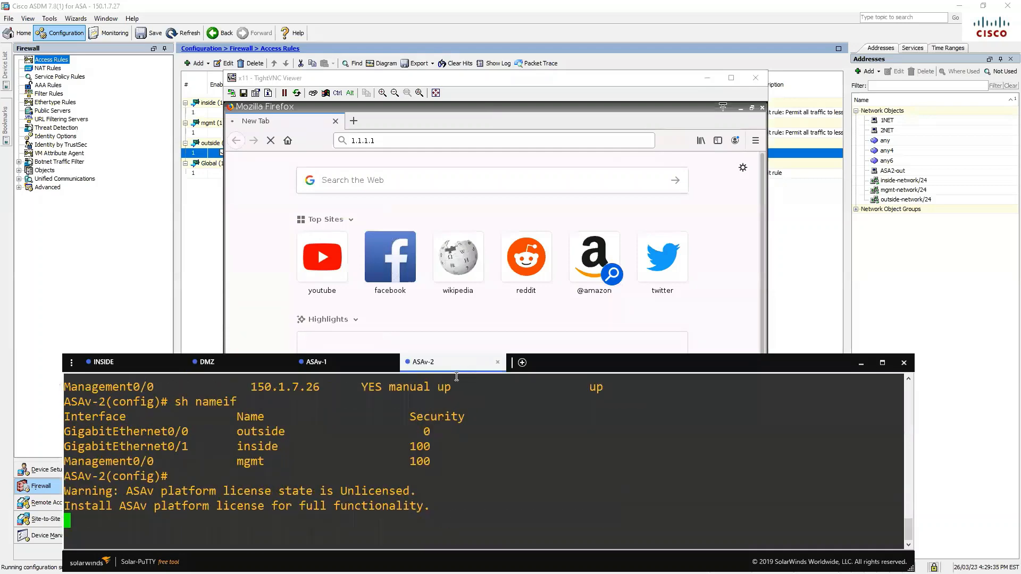
pyautogui.press('Return')
pyautogui.write('sh route')
pyautogui.press('Return')
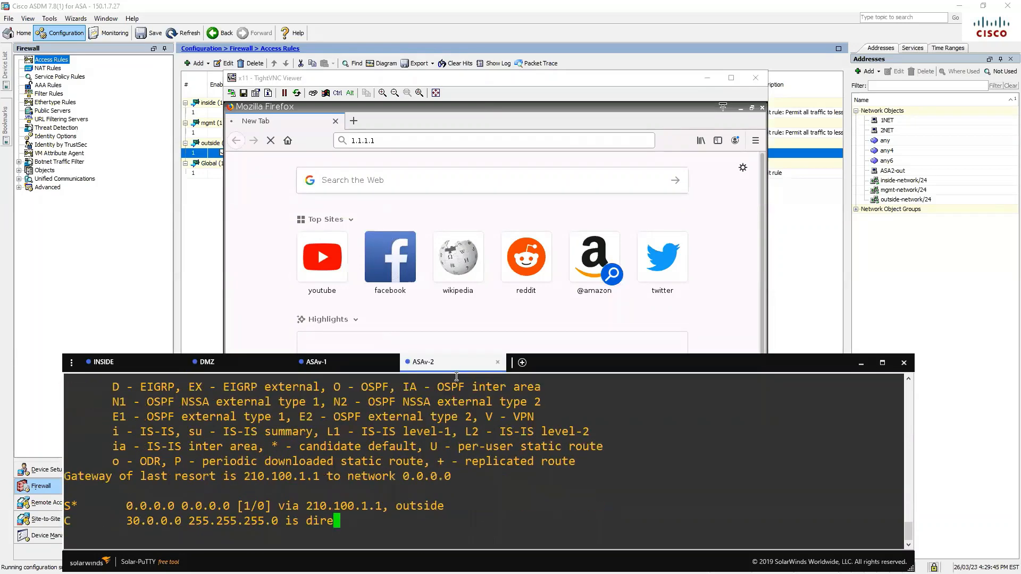
pyautogui.moveTo(128, 401); pyautogui.dragTo(354, 402)
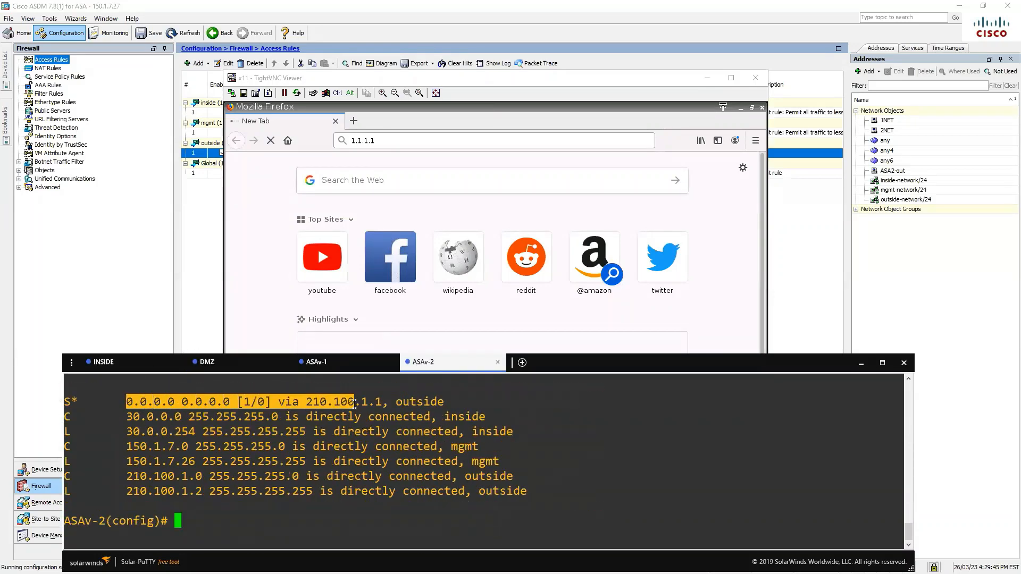
pyautogui.click(355, 481)
pyautogui.write('ping 21')
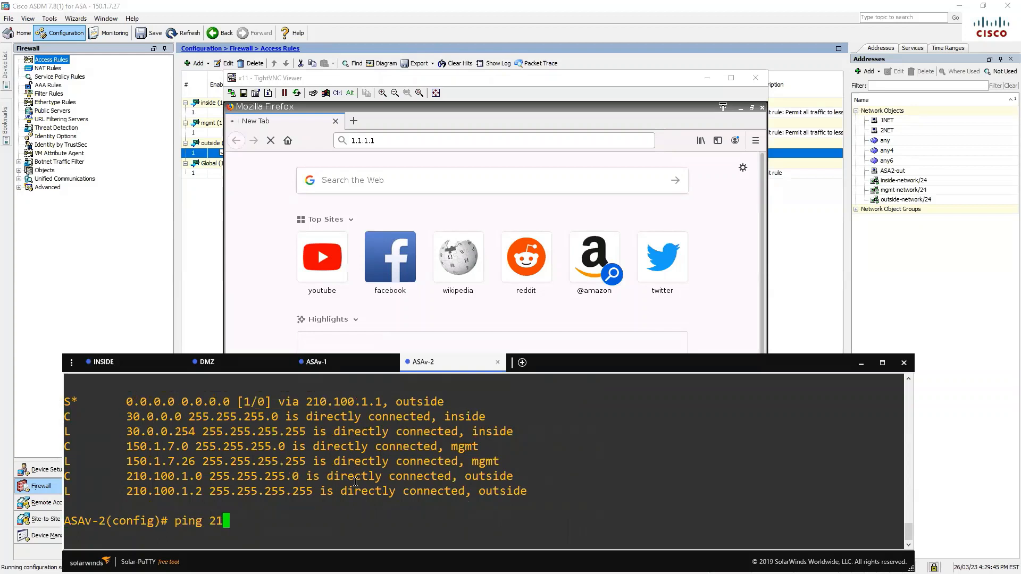
pyautogui.write('0.100.1.1')
pyautogui.press('Return')
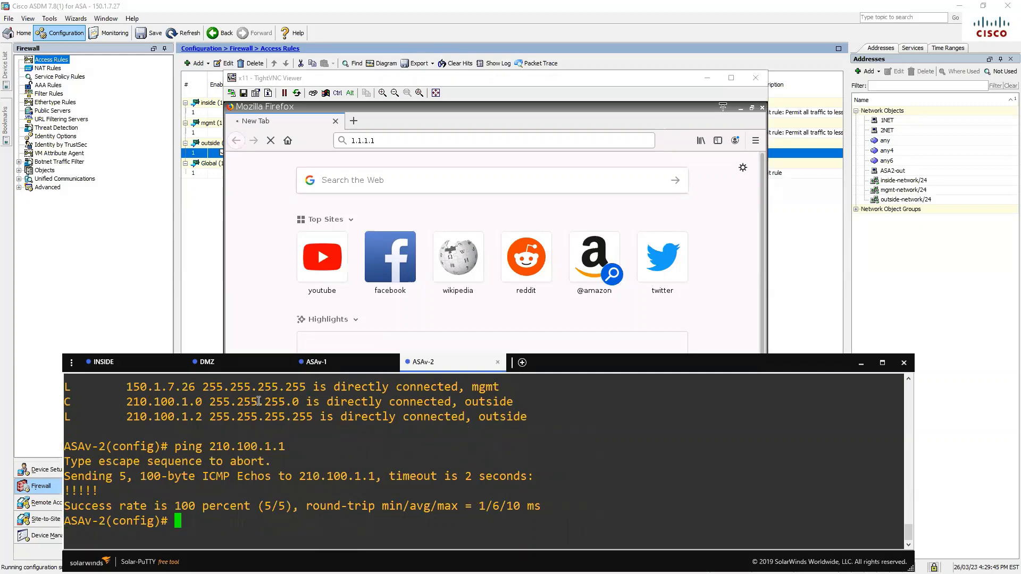
# On the INSIDE router, show the routing table and its default route via 10.0.0.254
pyautogui.click(130, 361)
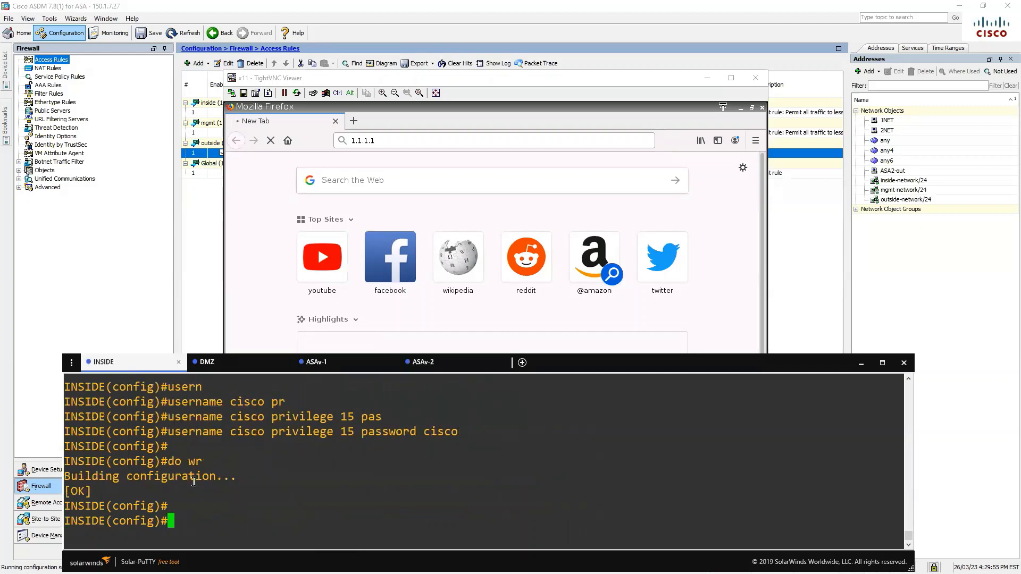
pyautogui.write('do sh ip route')
pyautogui.press('Return')
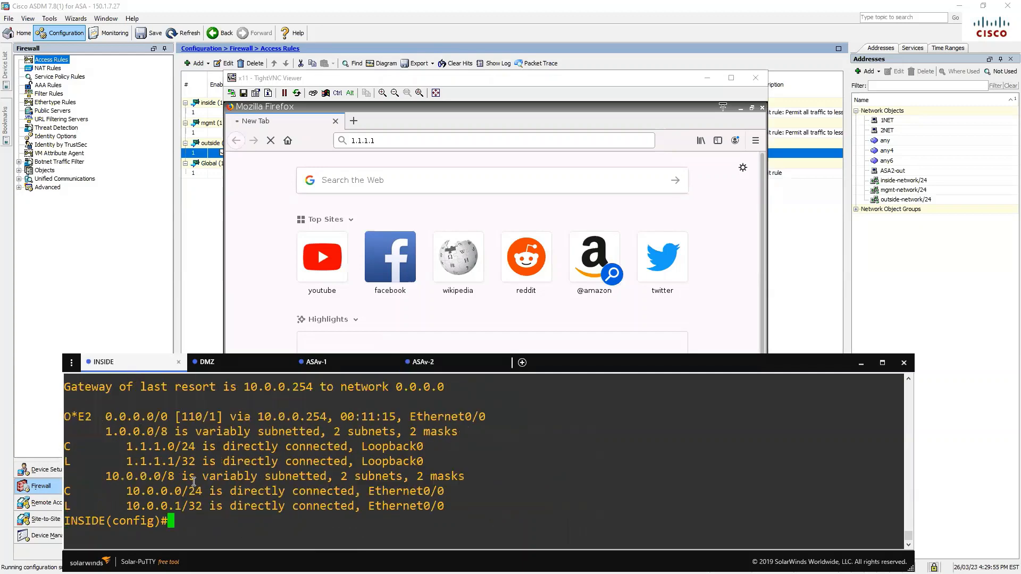
pyautogui.moveTo(104, 416); pyautogui.dragTo(342, 416)
# Show ASAv-1's access list, then minimize Solar-PuTTY
pyautogui.click(342, 363)
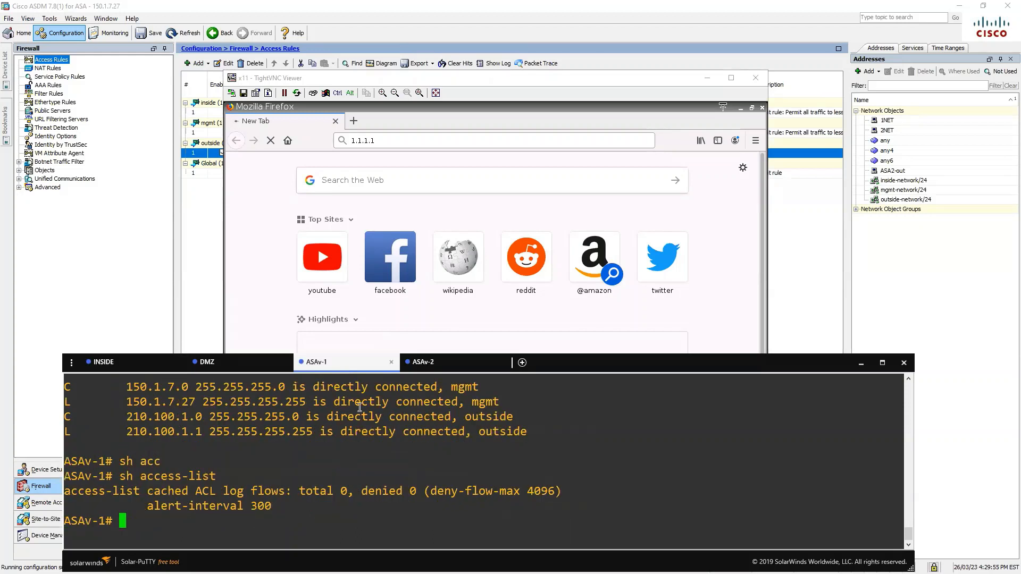
pyautogui.write('sh acc')
pyautogui.press('Tab')
pyautogui.press('Return')
pyautogui.press('Return')
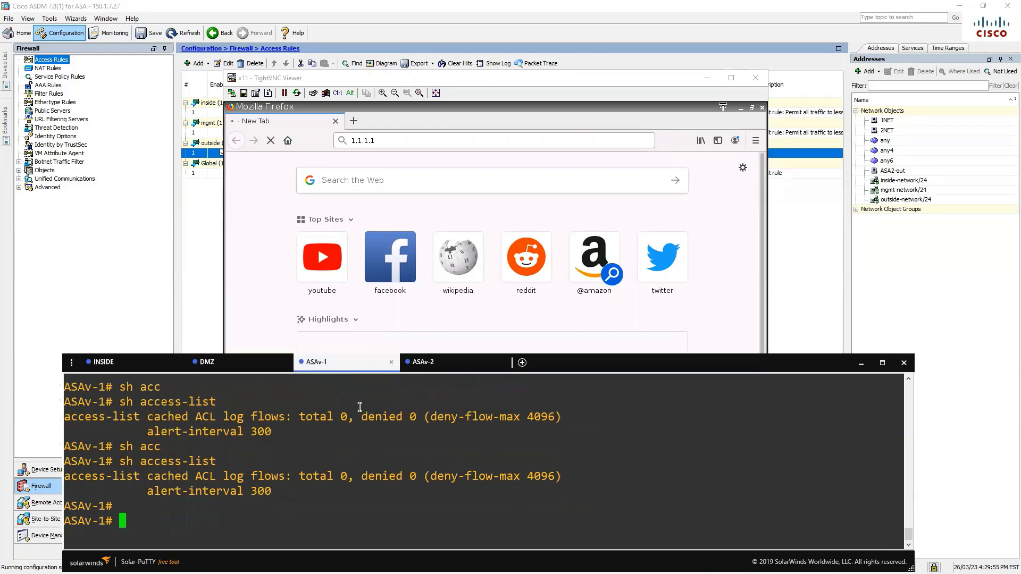
pyautogui.press('Return')
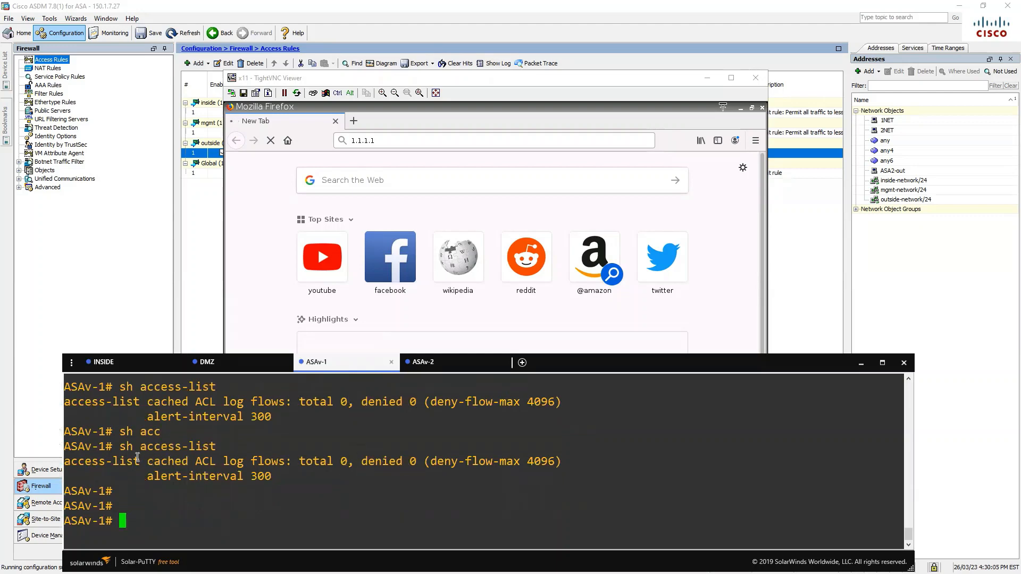
pyautogui.moveTo(125, 447); pyautogui.dragTo(462, 483)
pyautogui.click(860, 366)
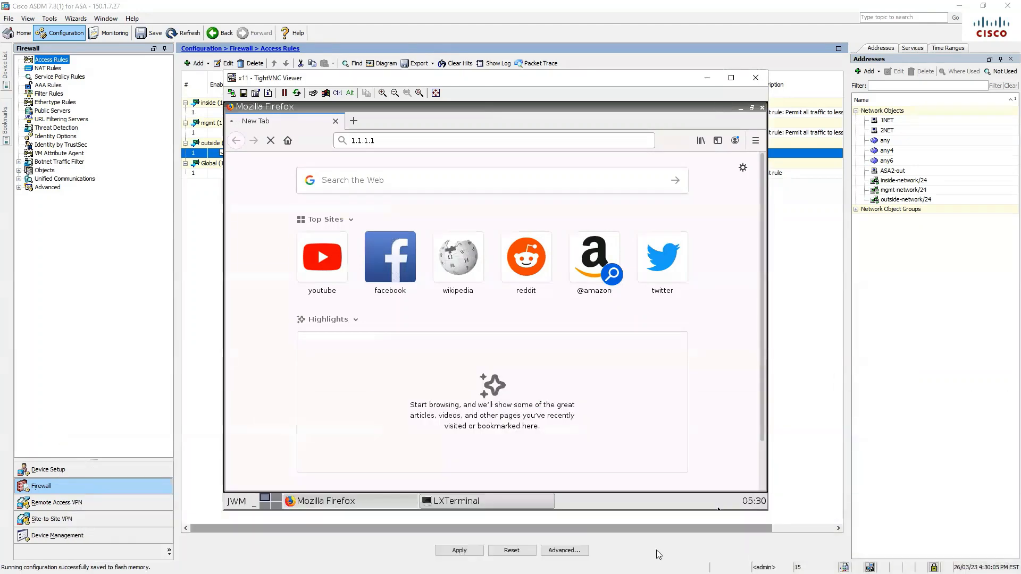
# Delete the outside HTTP rule to SEC-NET, apply the change, and save to flash
pyautogui.click(707, 78)
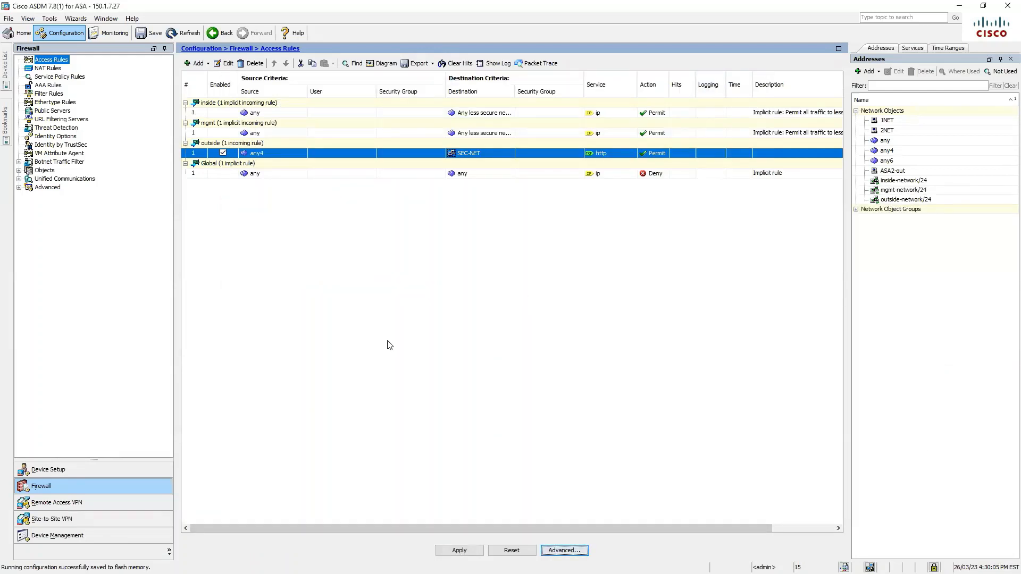
pyautogui.click(251, 63)
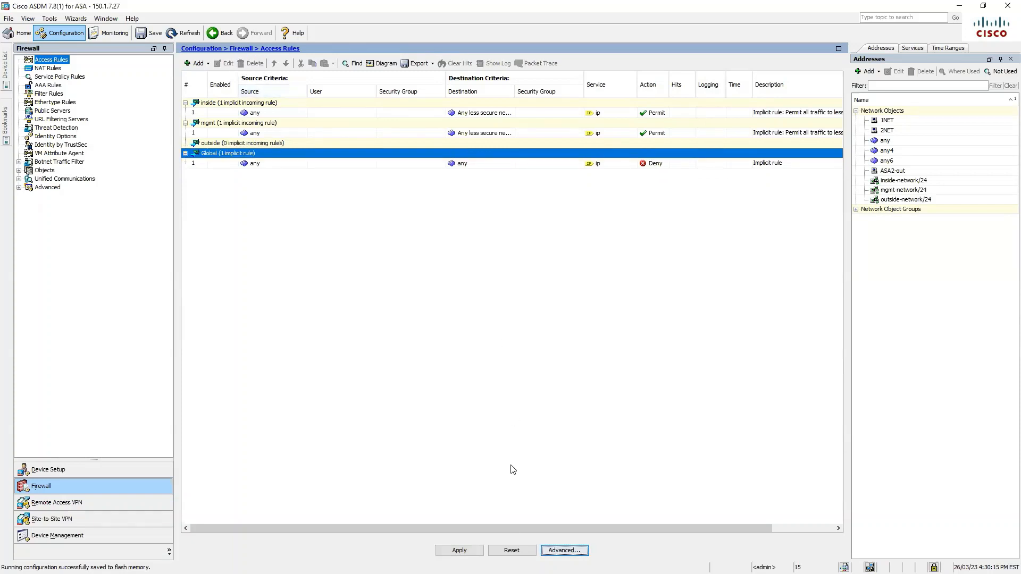
pyautogui.click(458, 550)
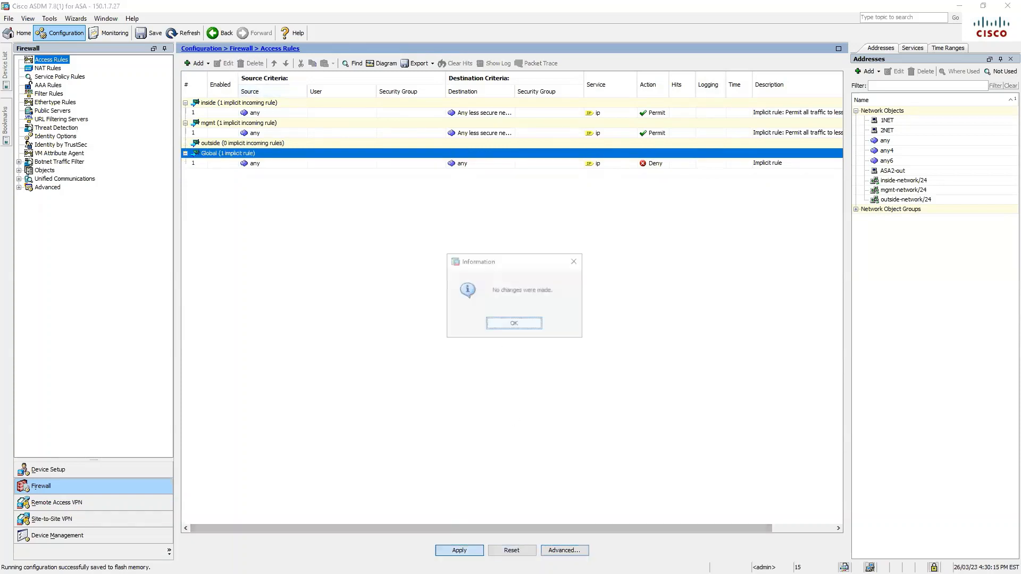
pyautogui.click(515, 322)
pyautogui.click(142, 33)
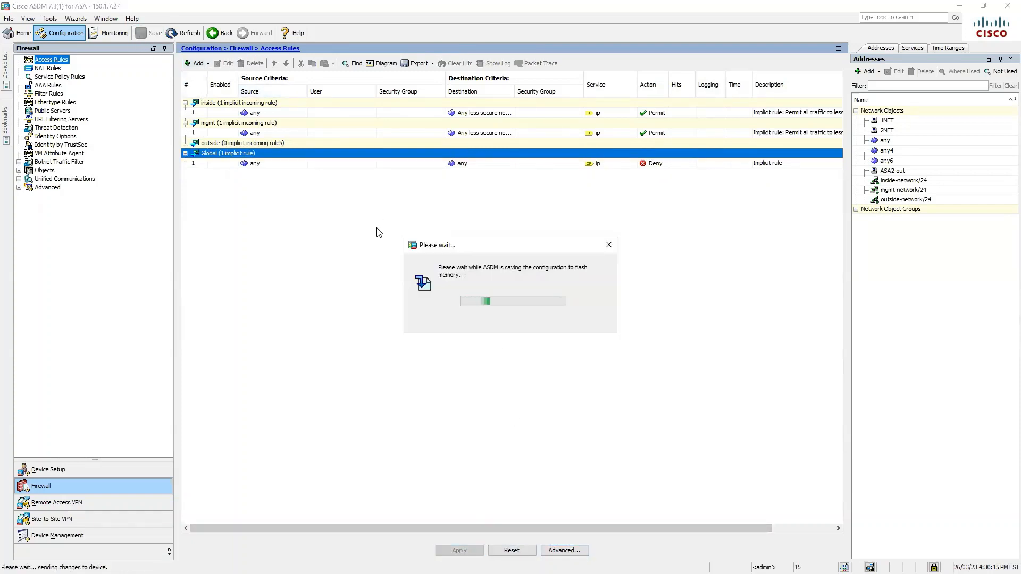
pyautogui.click(208, 63)
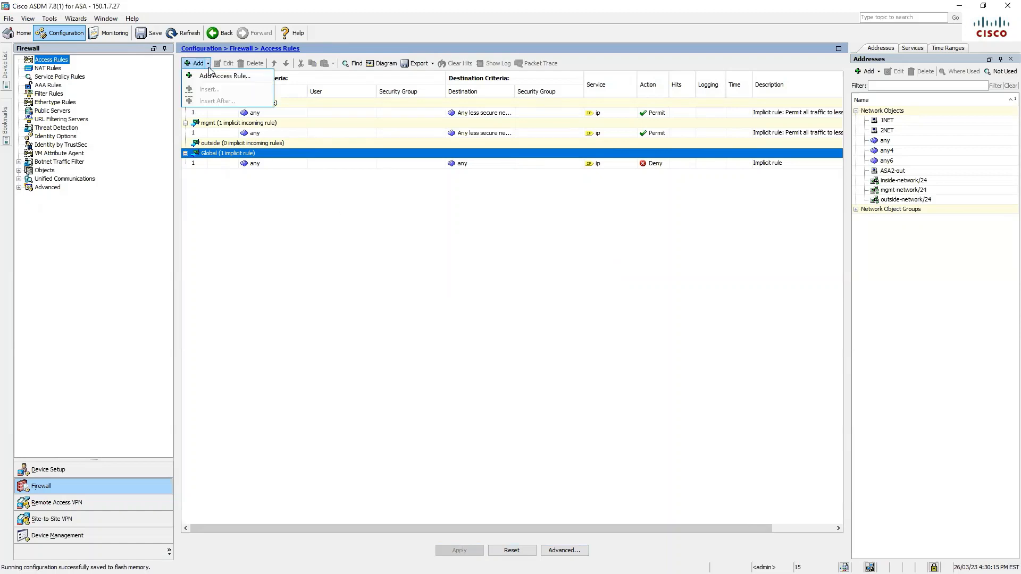
# Start a new access rule on the outside interface with source any4 and destination SEC-NET
pyautogui.click(215, 76)
pyautogui.click(426, 173)
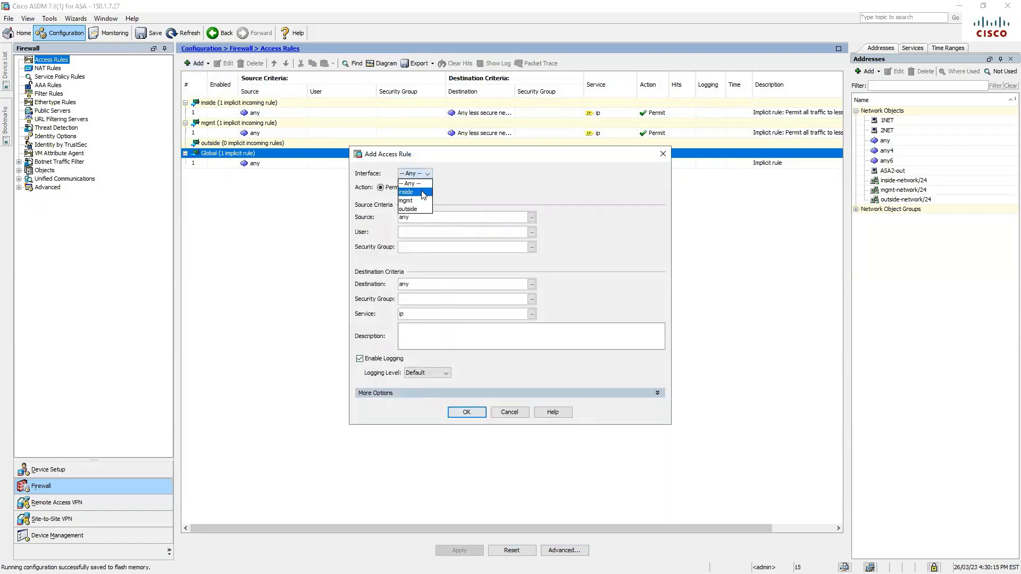
pyautogui.click(419, 209)
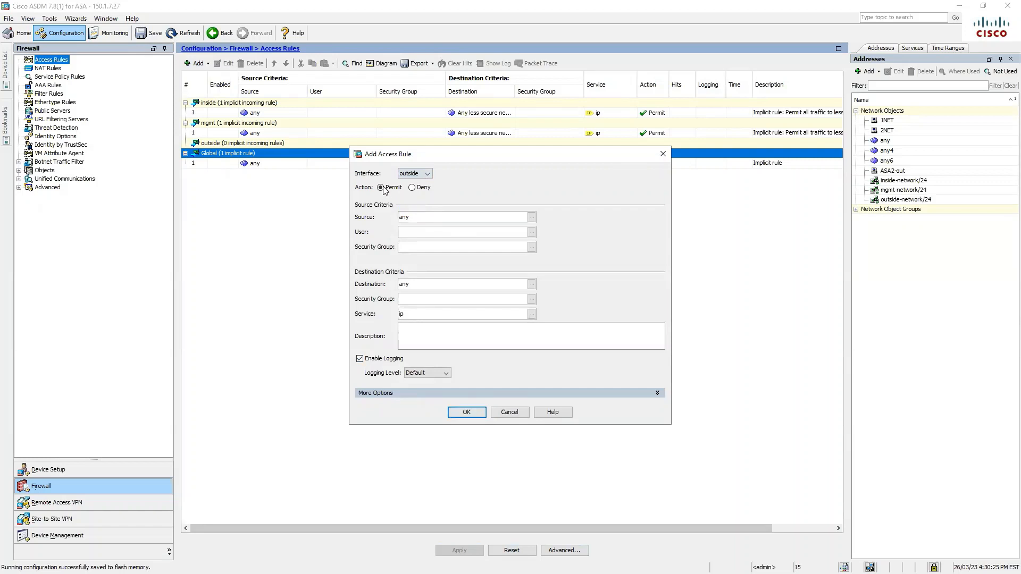
pyautogui.click(531, 217)
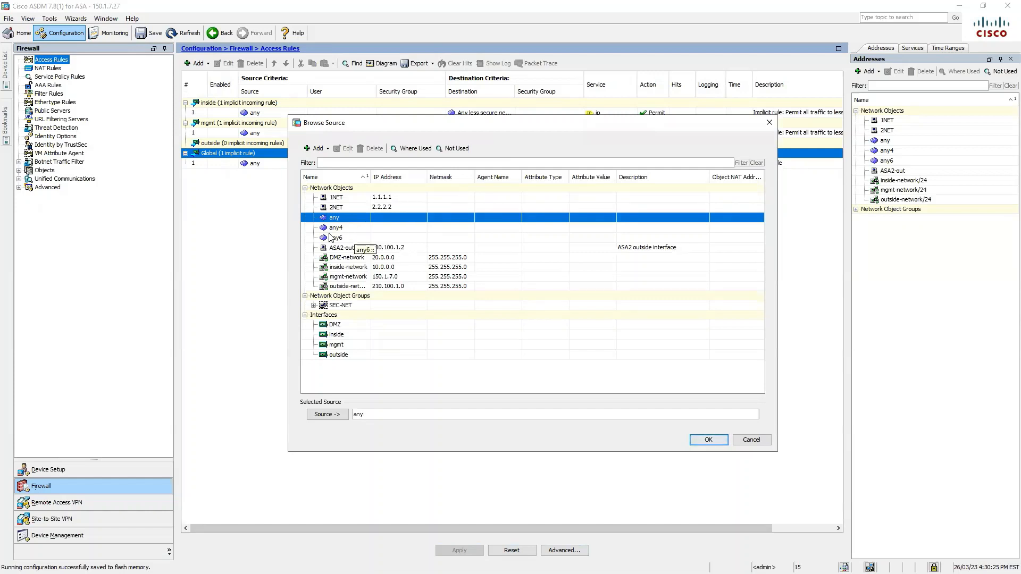
pyautogui.click(341, 228)
pyautogui.click(708, 441)
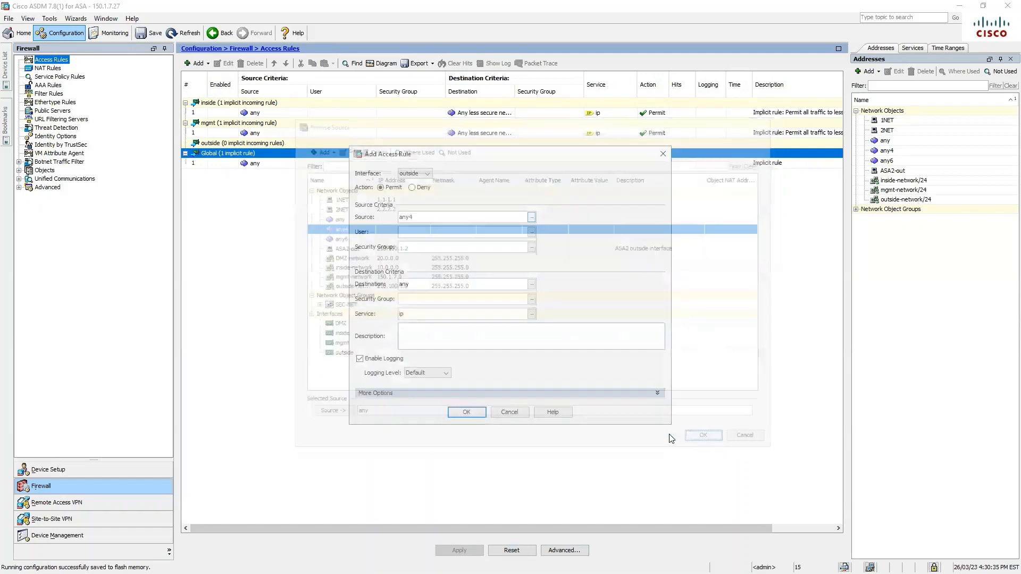
pyautogui.click(531, 284)
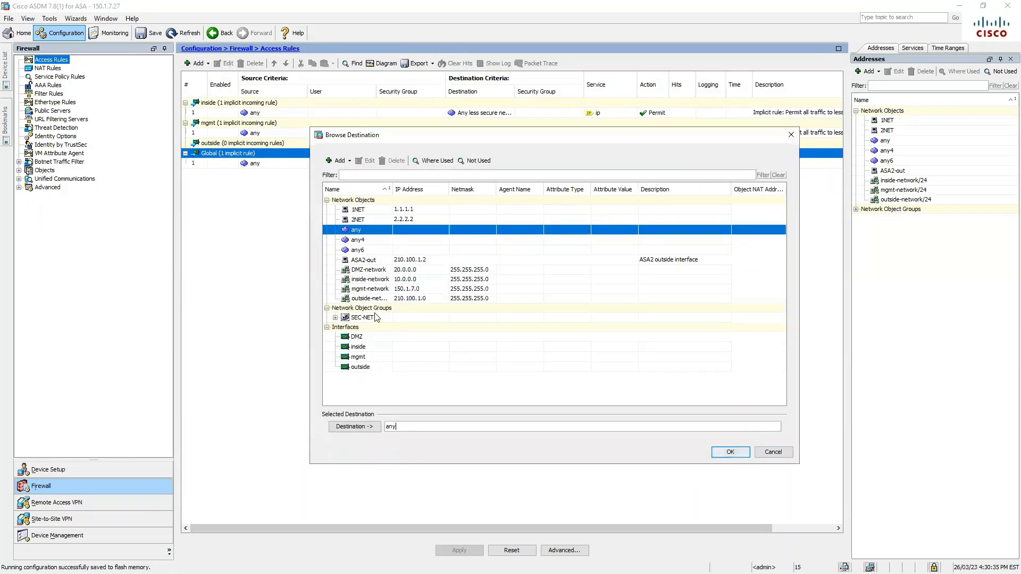
pyautogui.click(372, 318)
pyautogui.click(730, 452)
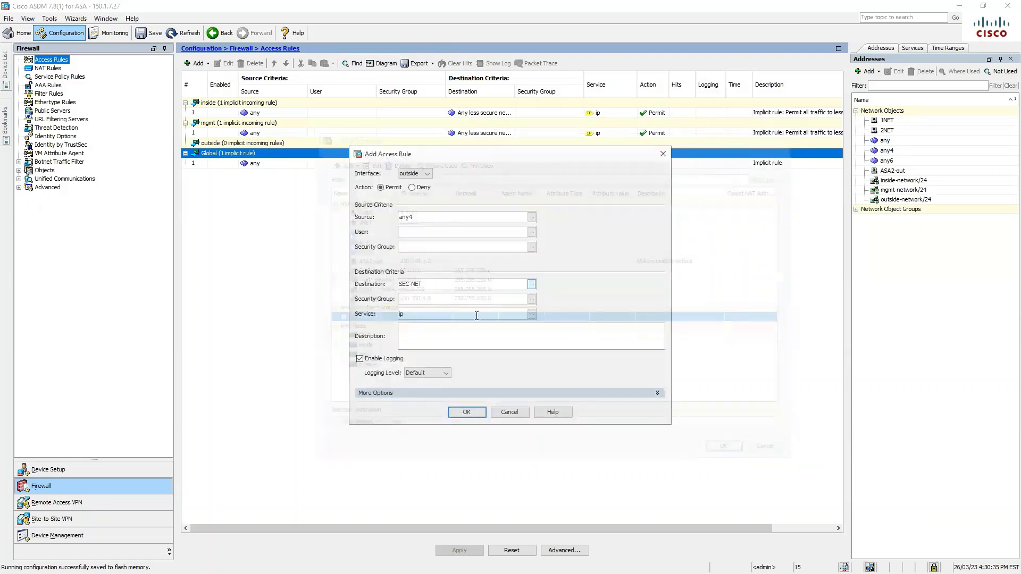
# Set the rule's service to tcp/http and toggle Enable Rule under More Options
pyautogui.click(531, 314)
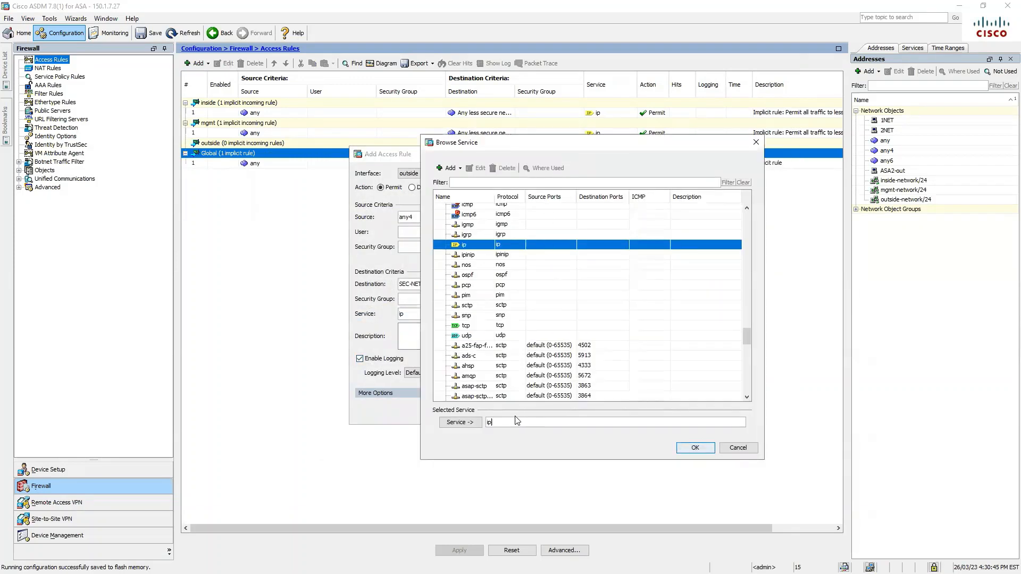
pyautogui.click(513, 420)
pyautogui.press('BackSpace')
pyautogui.press('BackSpace')
pyautogui.write('htt')
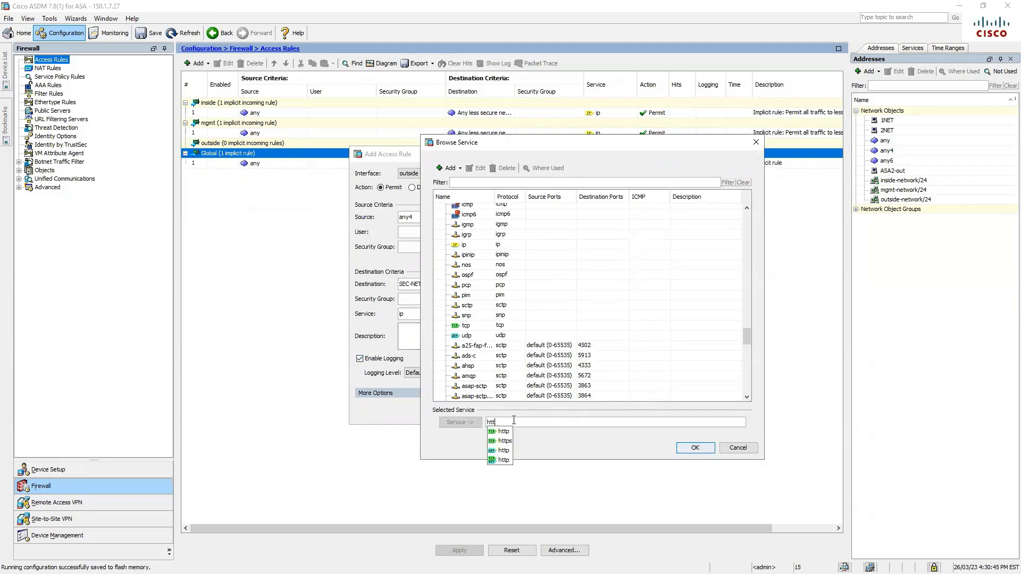
pyautogui.click(504, 432)
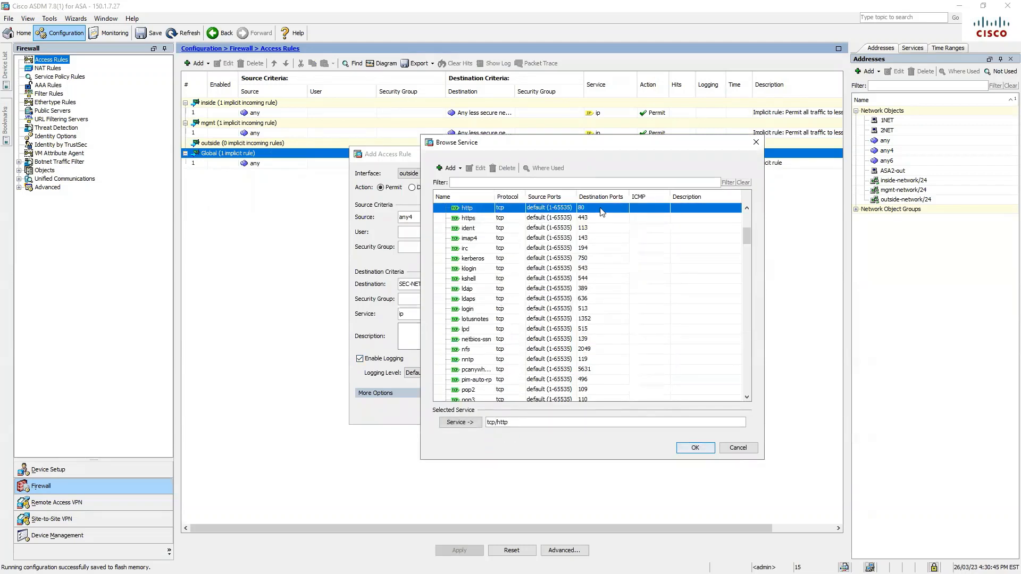
pyautogui.click(694, 448)
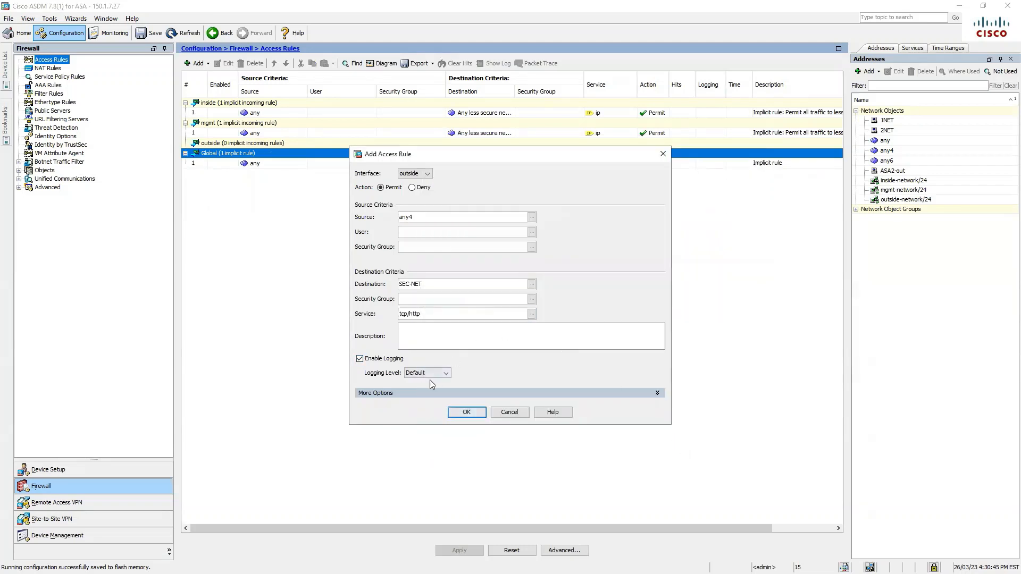
pyautogui.click(423, 393)
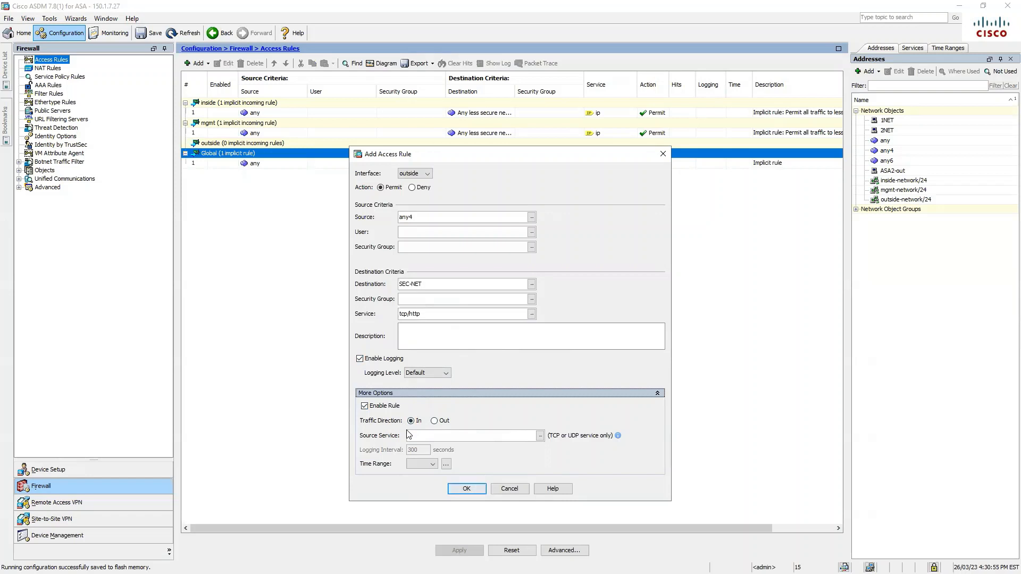
pyautogui.click(366, 406)
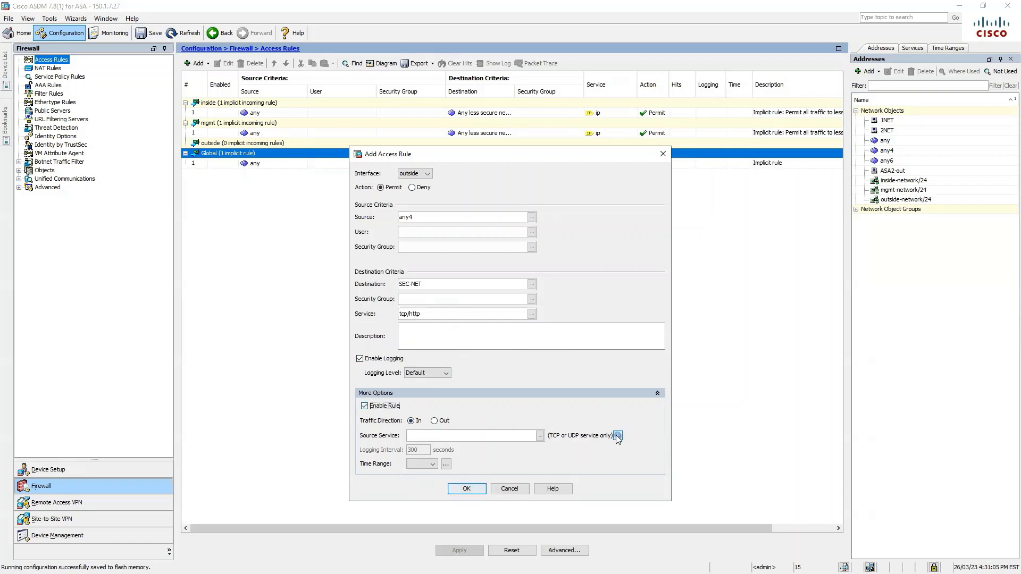
pyautogui.moveTo(617, 435)
# Add the outside any4-to-SEC-NET http rule and tick its Enabled checkbox
pyautogui.click(364, 407)
pyautogui.click(466, 488)
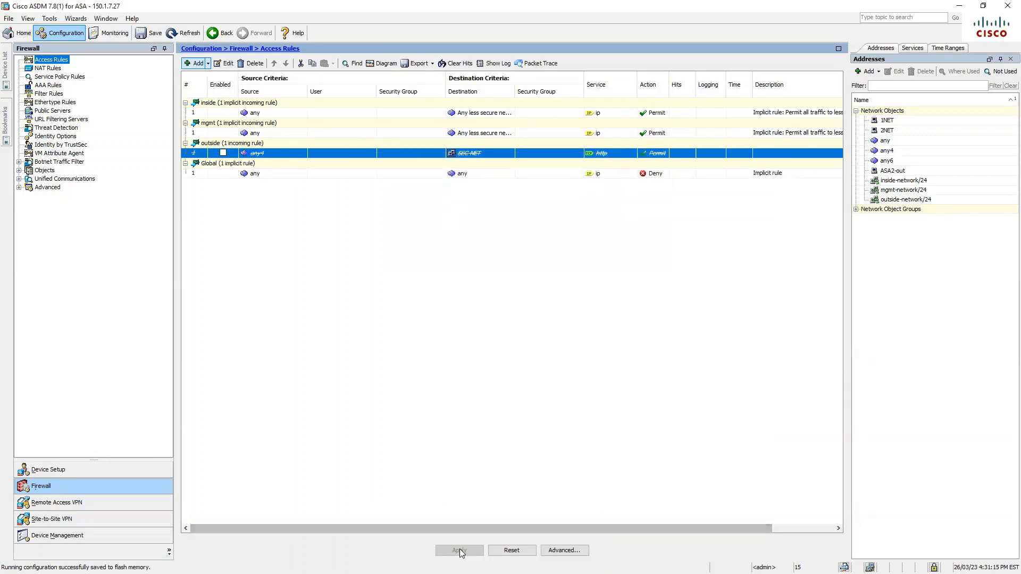
pyautogui.click(224, 153)
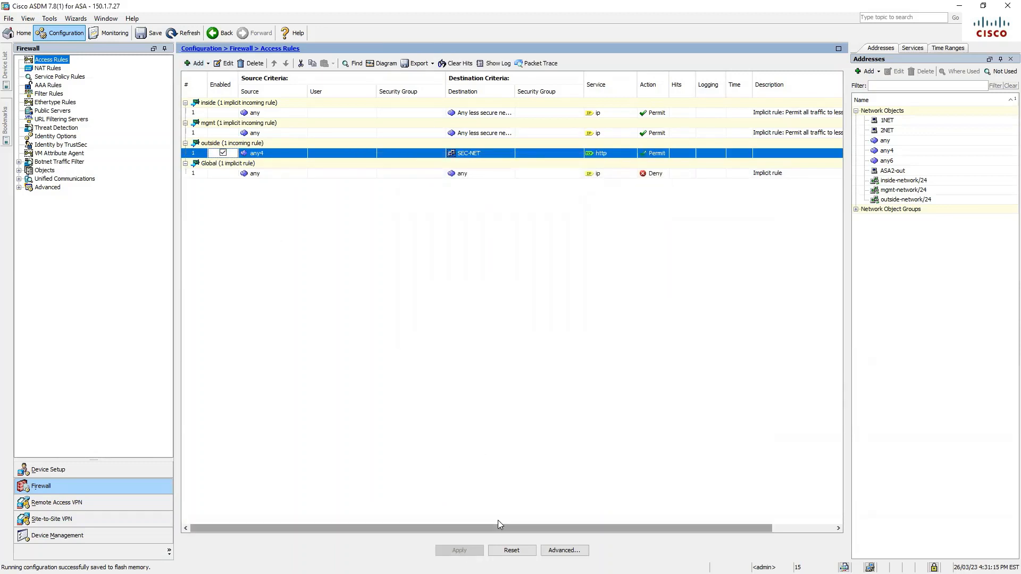
# Review the rule's More Options without changes, then save the configuration to flash
pyautogui.click(229, 67)
pyautogui.click(436, 392)
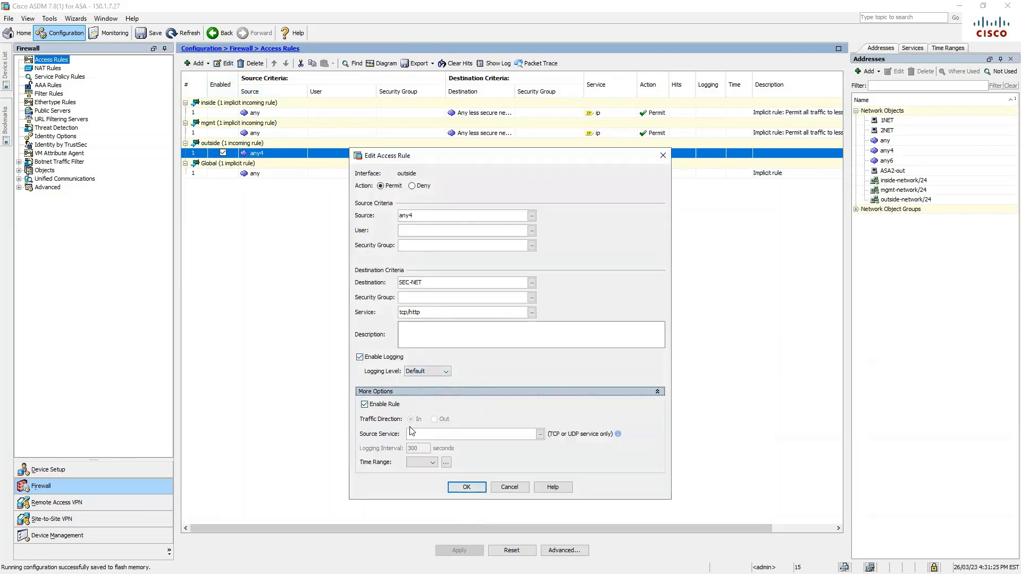
pyautogui.click(465, 488)
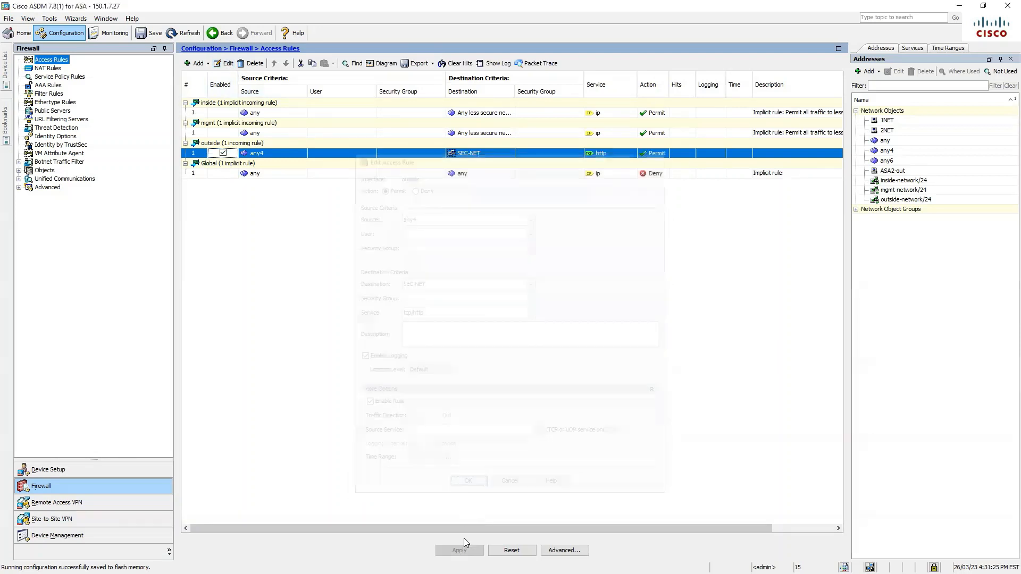
pyautogui.click(150, 33)
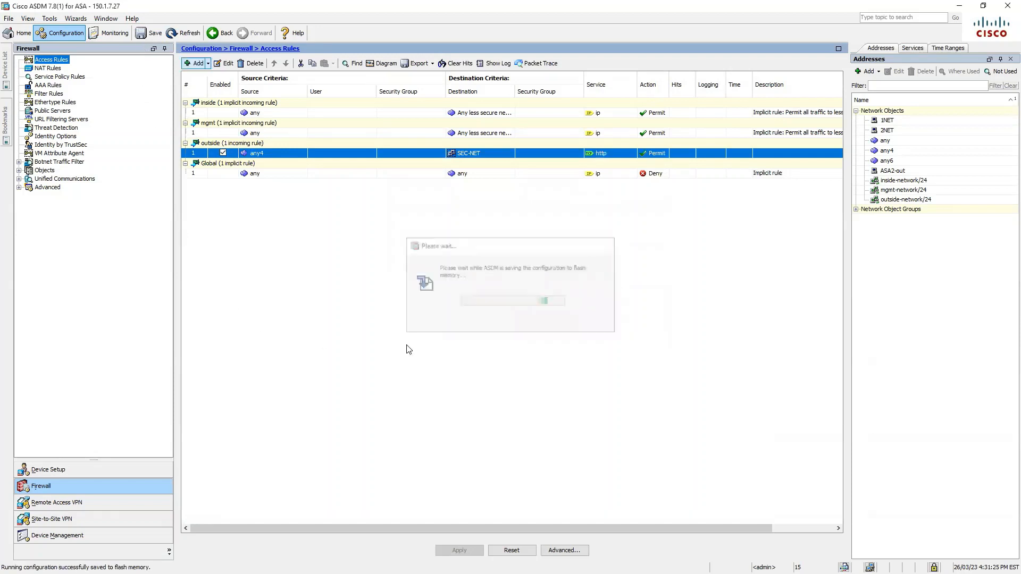
pyautogui.hotkey('alt', 'Tab')
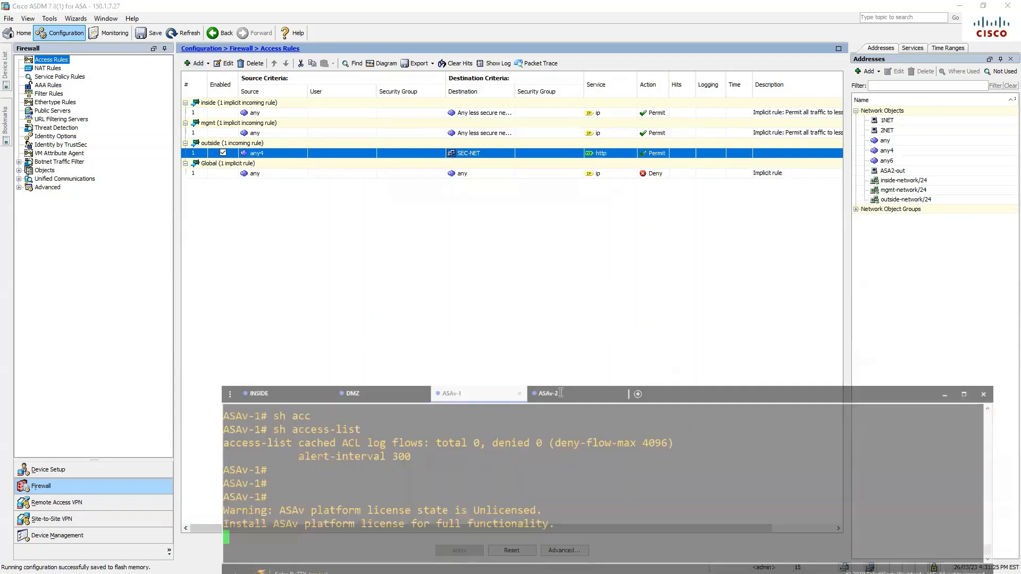
# Run show access-list on the ASA in Solar-PuTTY
pyautogui.press('Return')
pyautogui.press('Return')
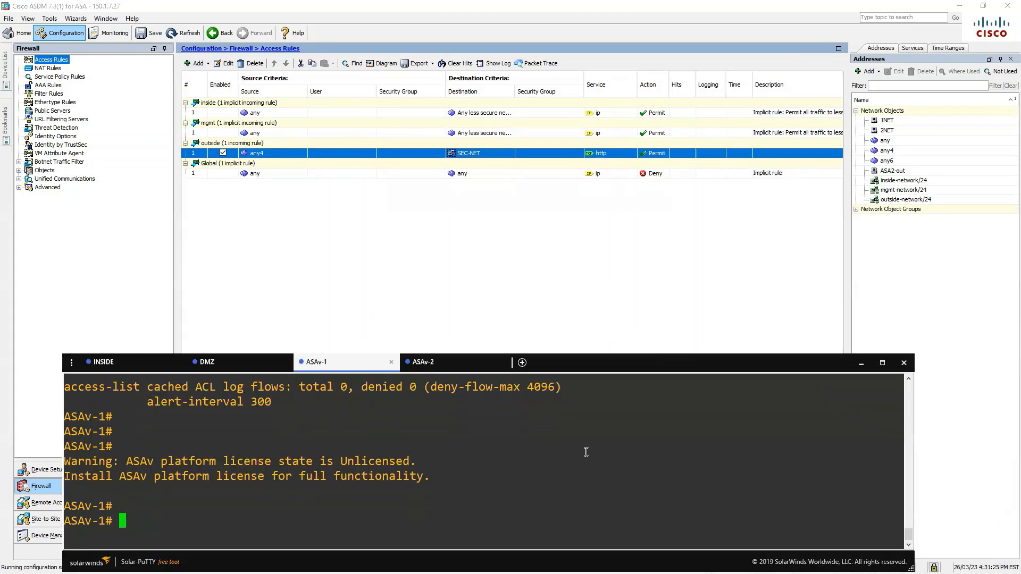
pyautogui.write('sh acc')
pyautogui.press('Tab')
pyautogui.press('Return')
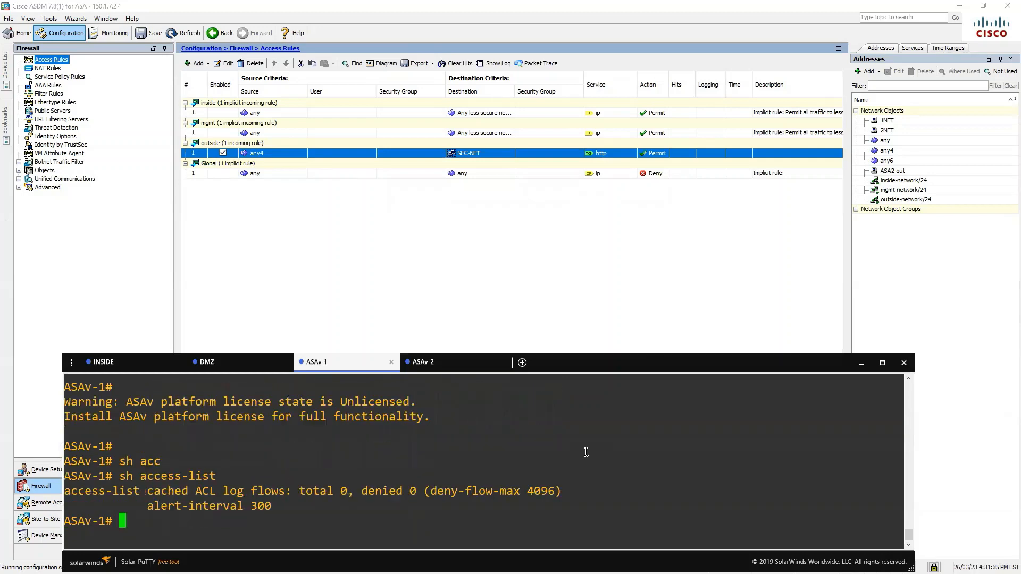
pyautogui.hotkey('alt', 'Tab')
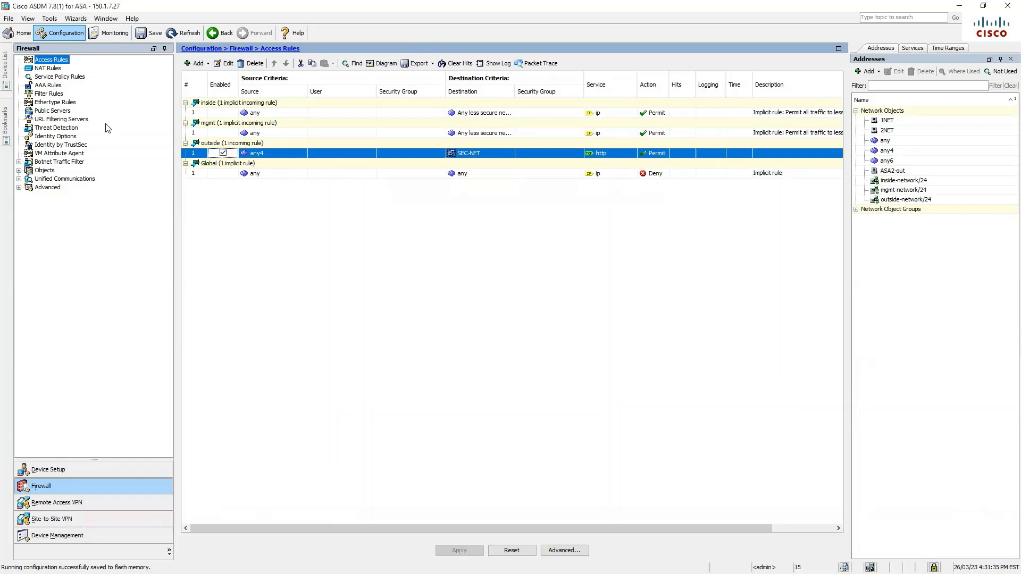
# Reopen the outside rule in ASDM, check source any4 and service tcp/http, and close unchanged
pyautogui.click(22, 35)
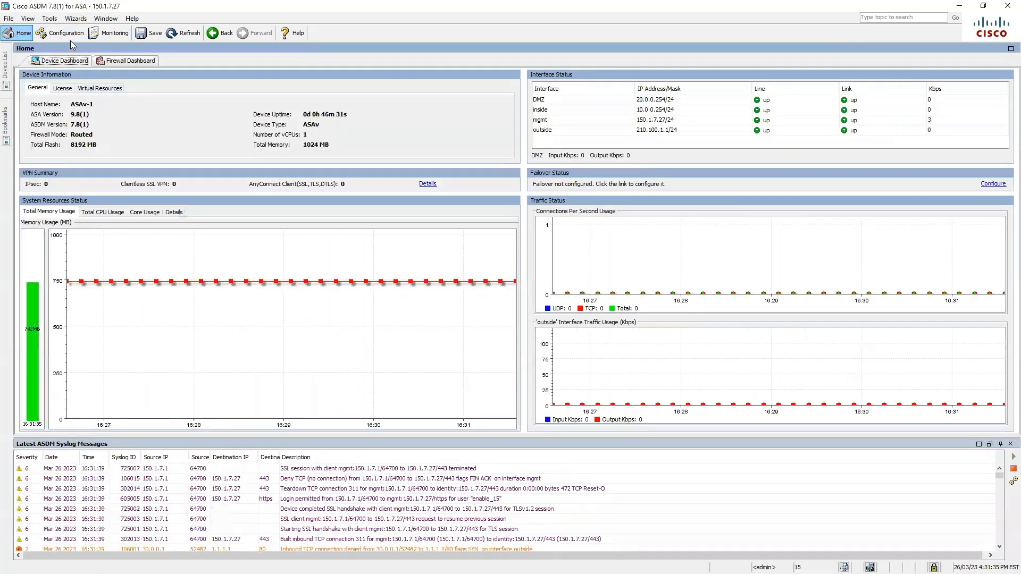
pyautogui.click(69, 36)
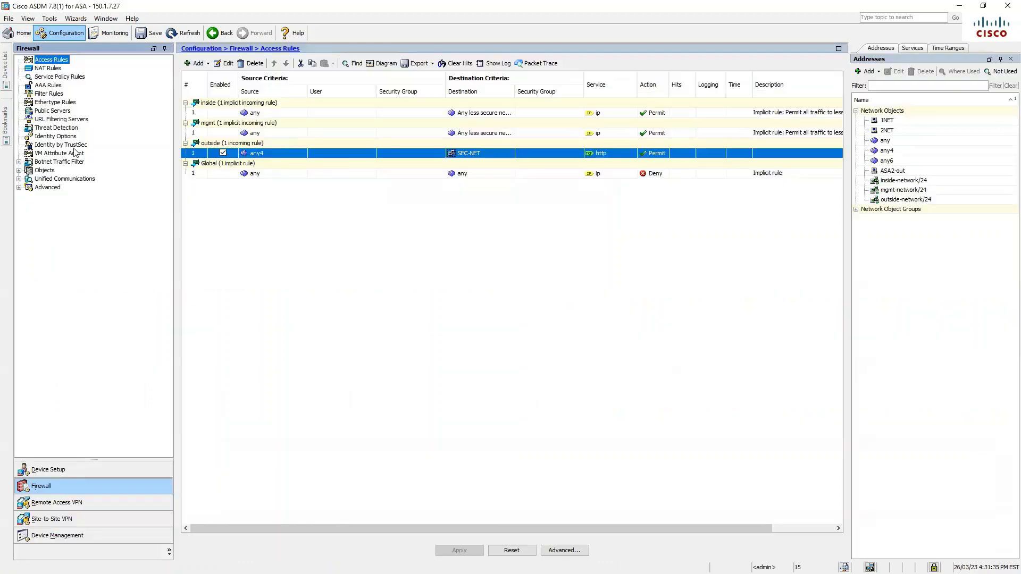
pyautogui.click(277, 155)
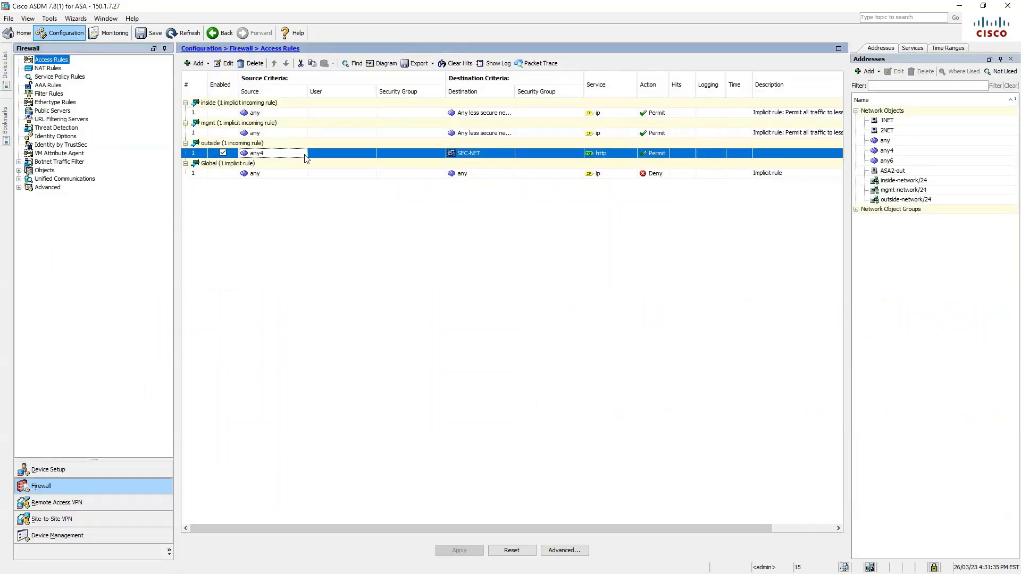
pyautogui.click(224, 64)
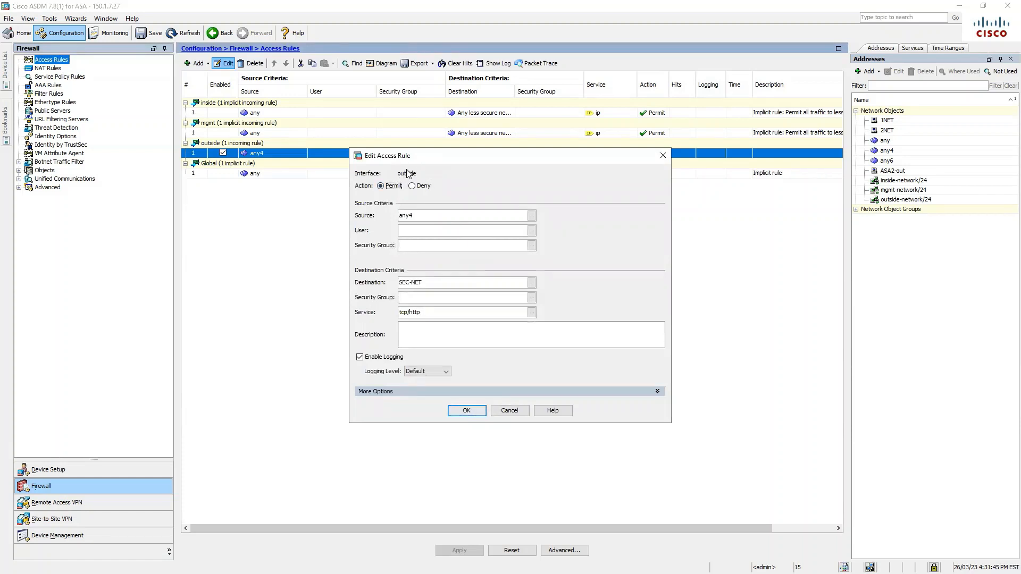
pyautogui.moveTo(413, 216); pyautogui.dragTo(390, 216)
pyautogui.moveTo(433, 283); pyautogui.dragTo(373, 317)
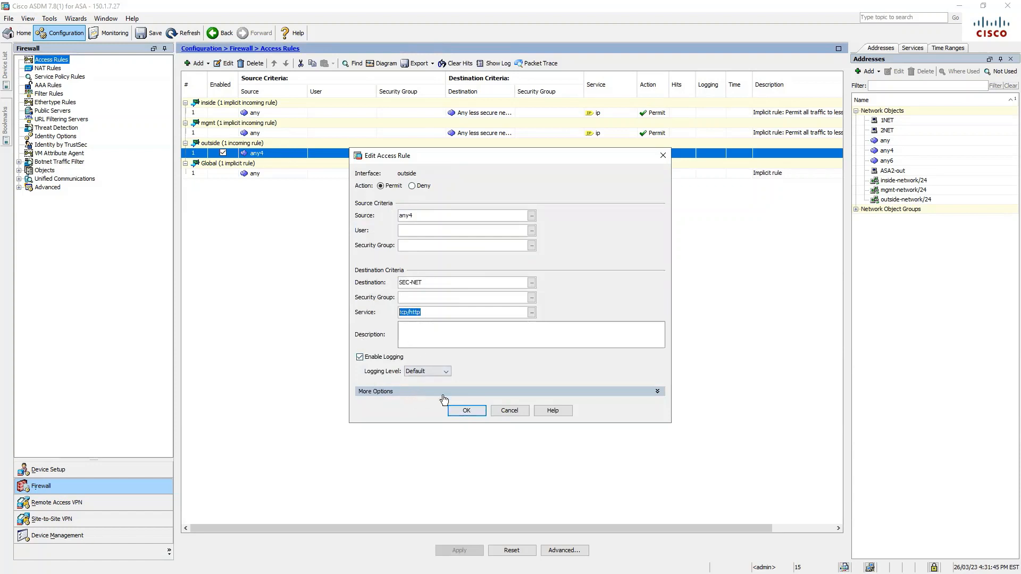
pyautogui.click(465, 411)
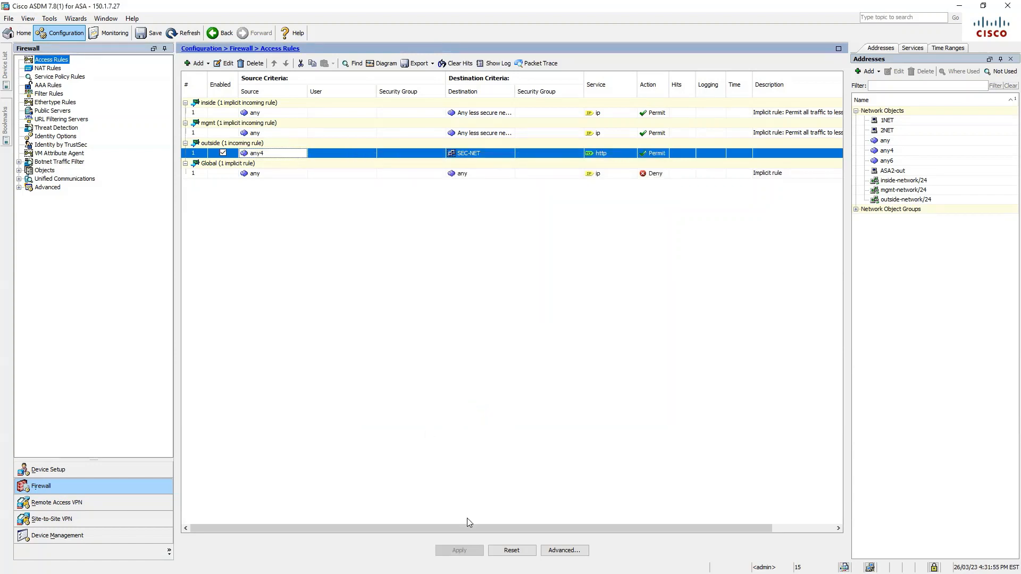
# Reload the rules and start a new outside access rule with source any4
pyautogui.click(512, 550)
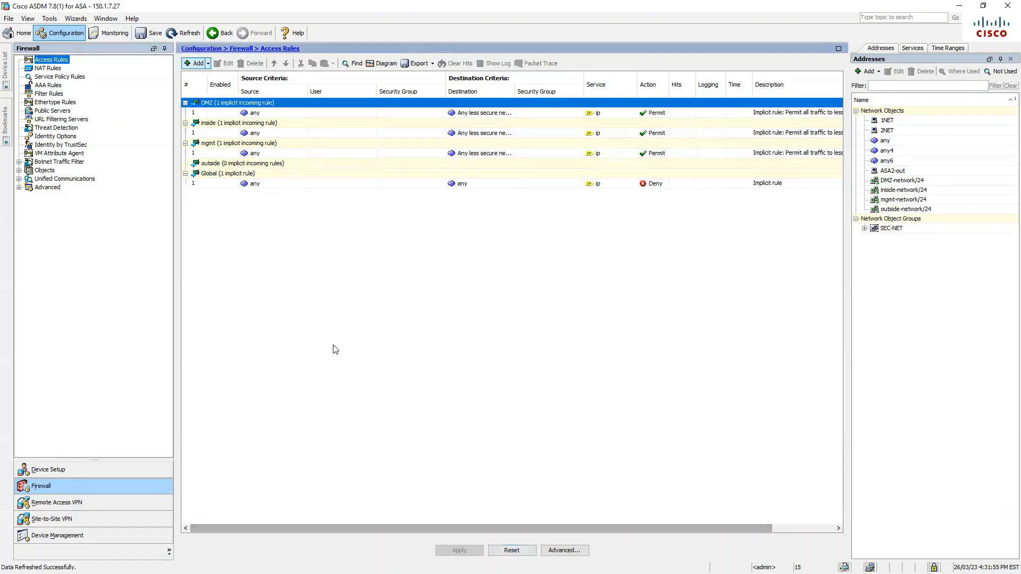
pyautogui.click(197, 64)
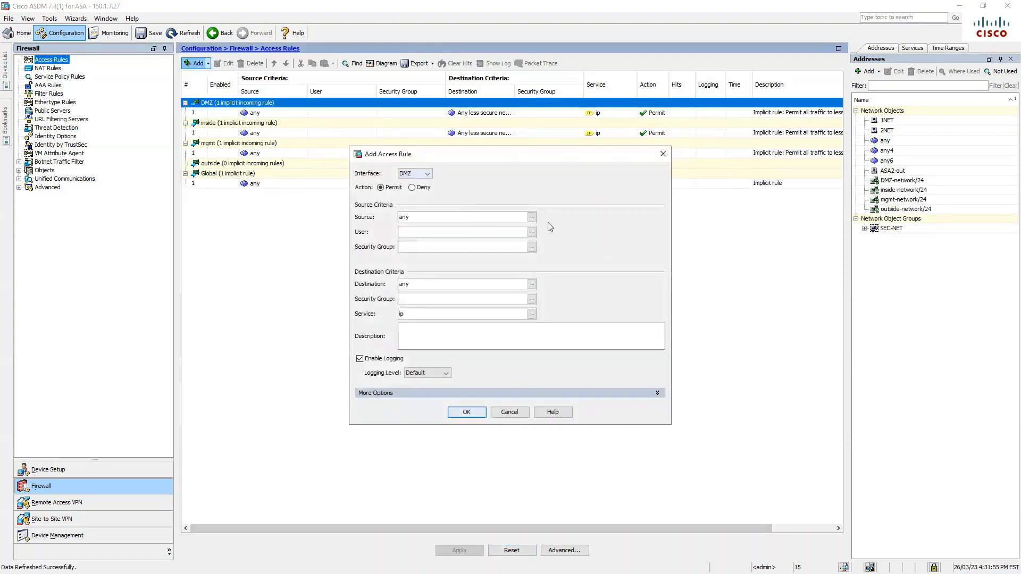
pyautogui.click(423, 176)
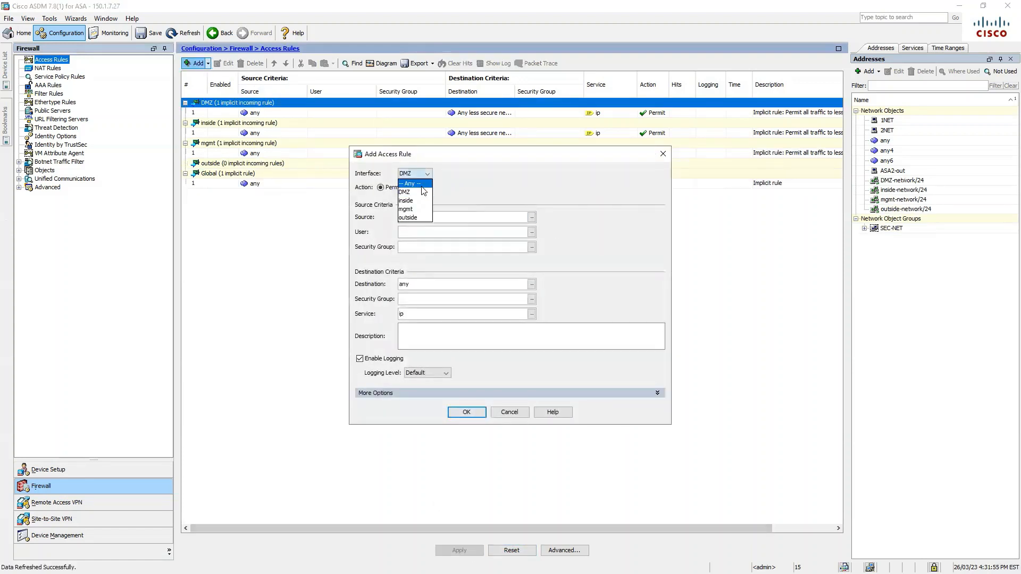
pyautogui.click(417, 220)
pyautogui.click(531, 217)
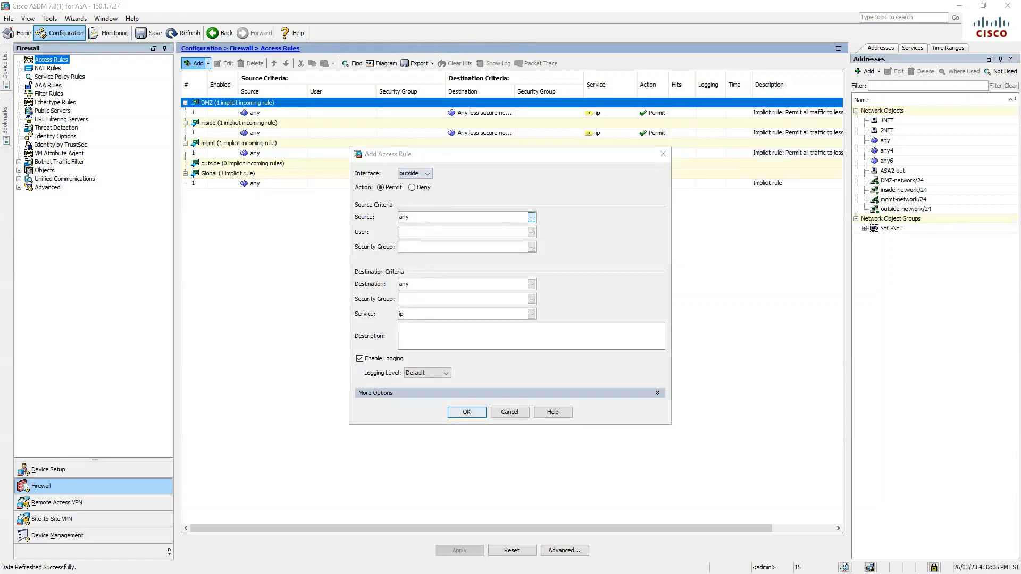
pyautogui.click(773, 484)
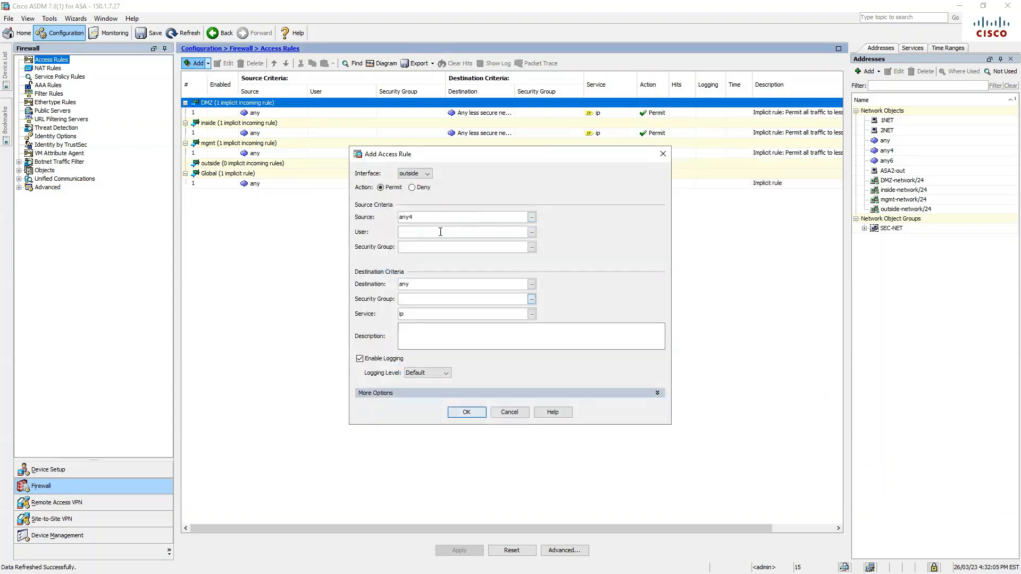
# Set destination SEC-NET and service tcp/http, add the rule, apply it, and save to flash
pyautogui.click(531, 284)
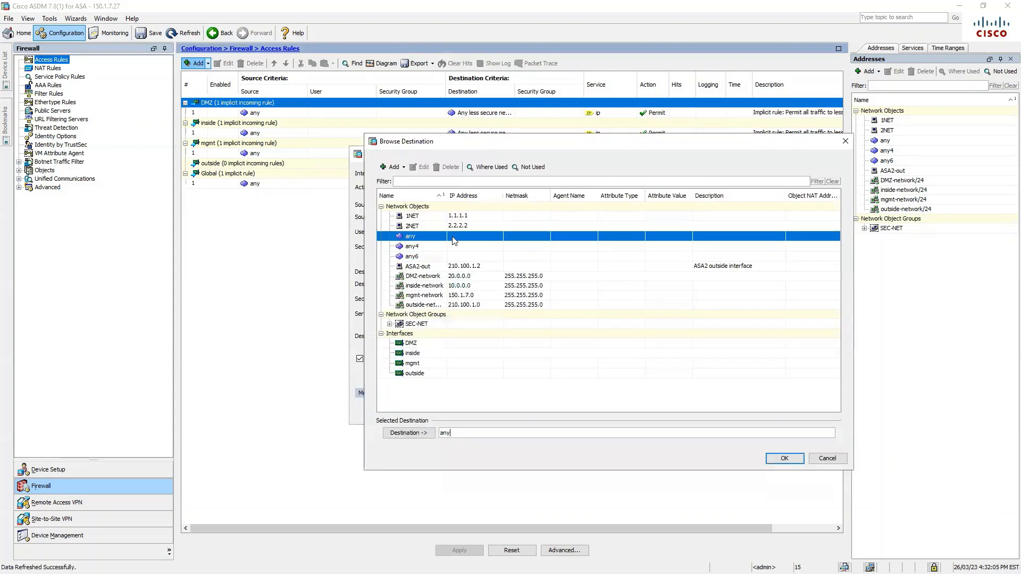
pyautogui.click(429, 323)
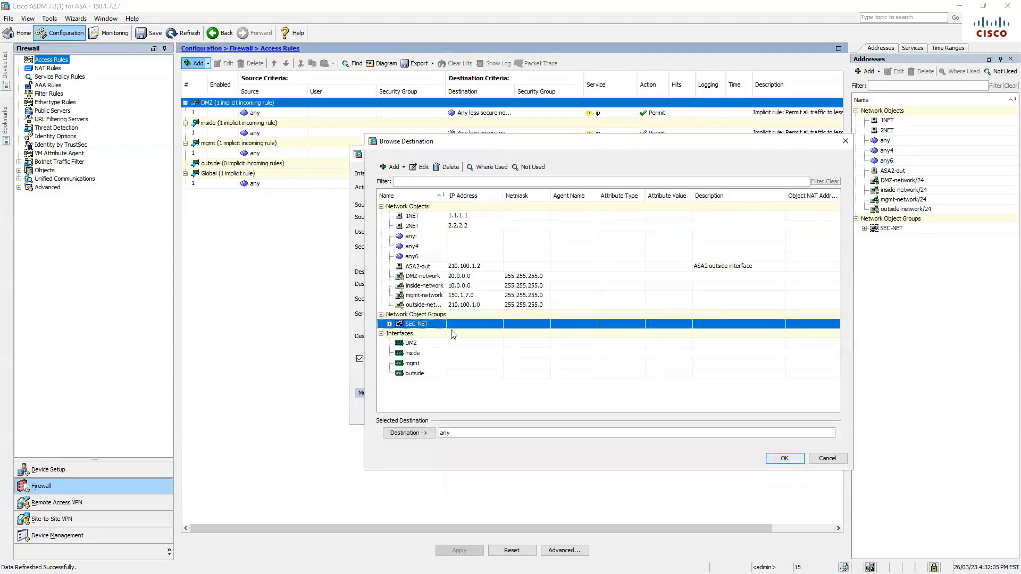
pyautogui.click(792, 463)
pyautogui.click(531, 314)
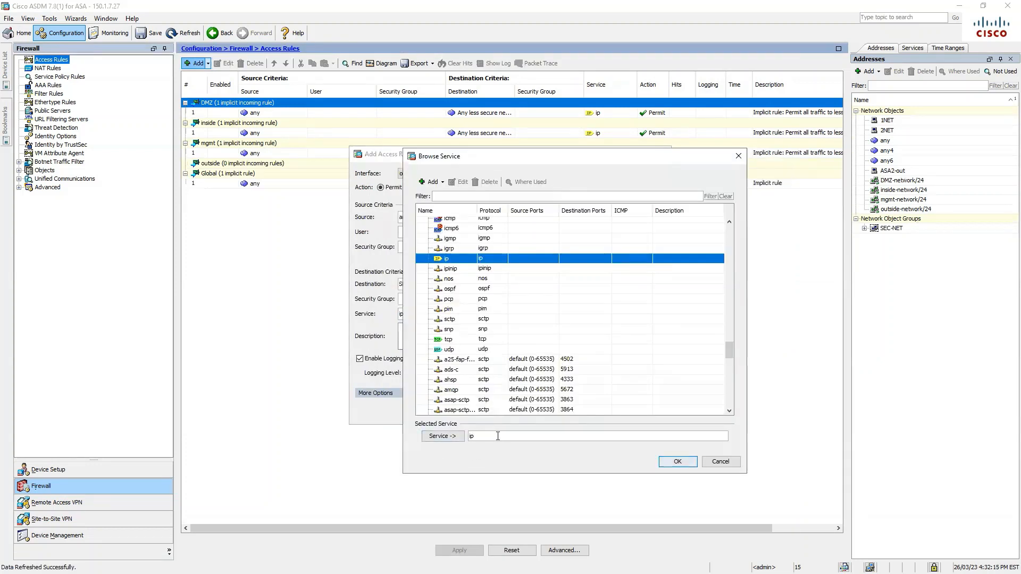
pyautogui.write('http')
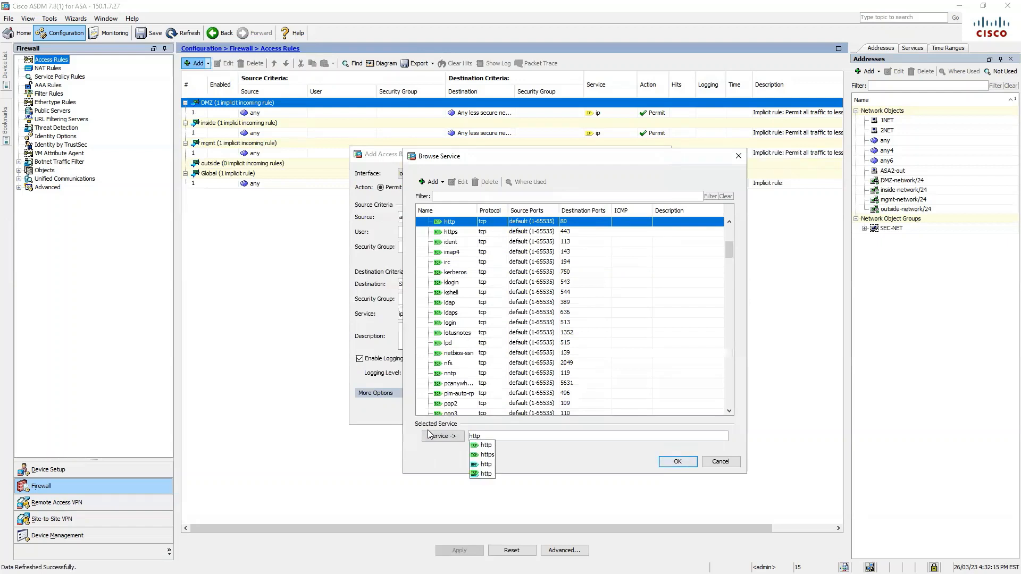
pyautogui.click(486, 445)
pyautogui.click(677, 461)
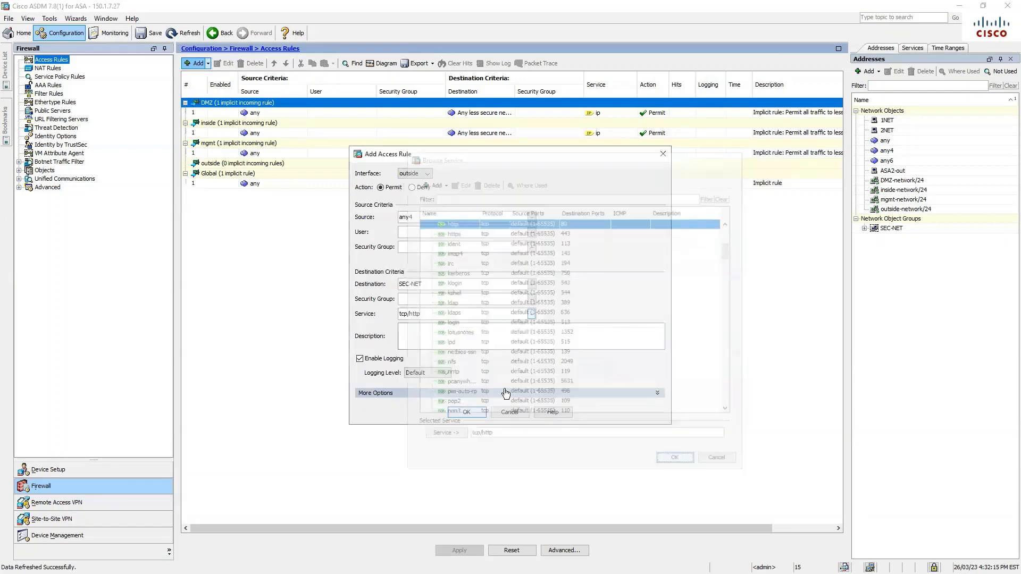
pyautogui.click(469, 409)
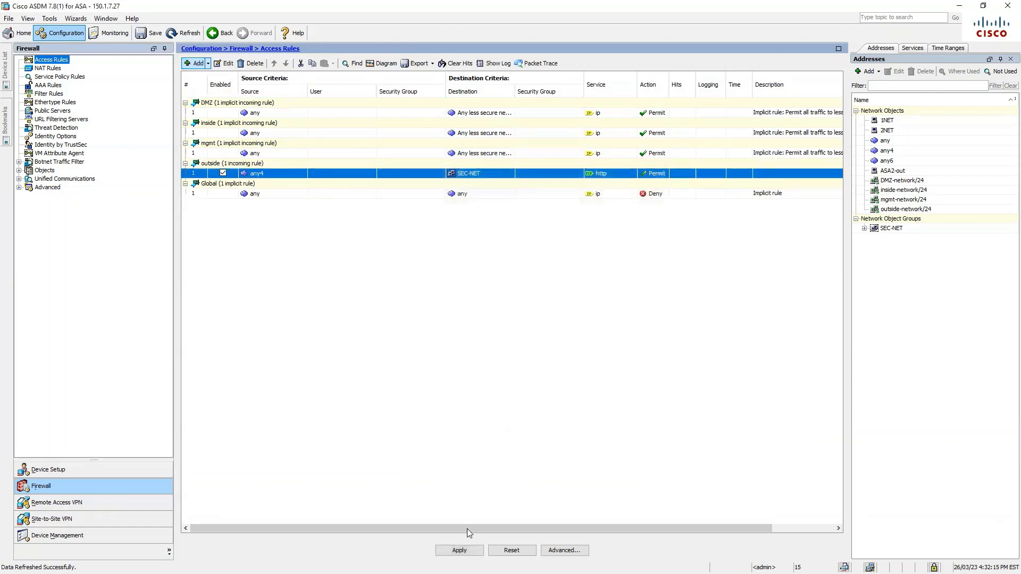
pyautogui.click(459, 551)
pyautogui.click(149, 35)
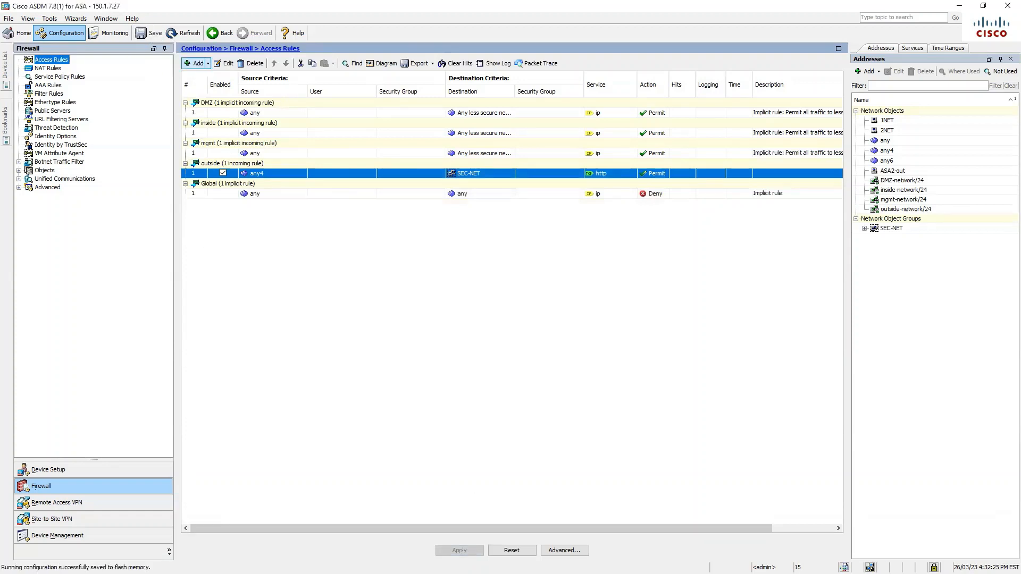
# Run 'sh access-list' on ASAv-1 and highlight the outside_access_in www entries for hosts 1.1.1.1 and 2.2.2.2
pyautogui.hotkey('alt', 'Tab')
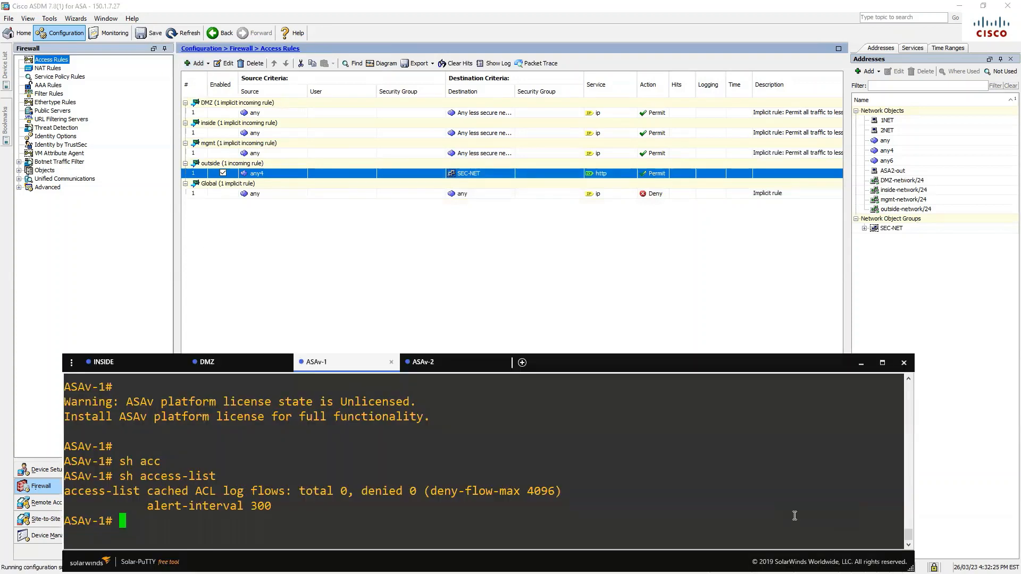
pyautogui.write('sha cc')
pyautogui.press('BackSpace')
pyautogui.press('BackSpace')
pyautogui.press('BackSpace')
pyautogui.press('BackSpace')
pyautogui.write('acc')
pyautogui.press('Return')
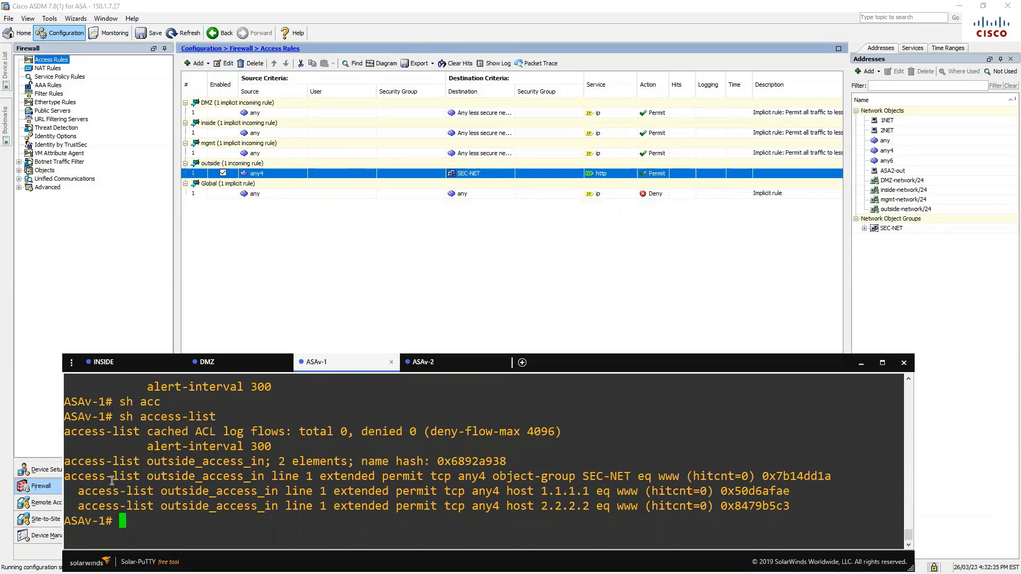
pyautogui.moveTo(78, 488); pyautogui.dragTo(763, 514)
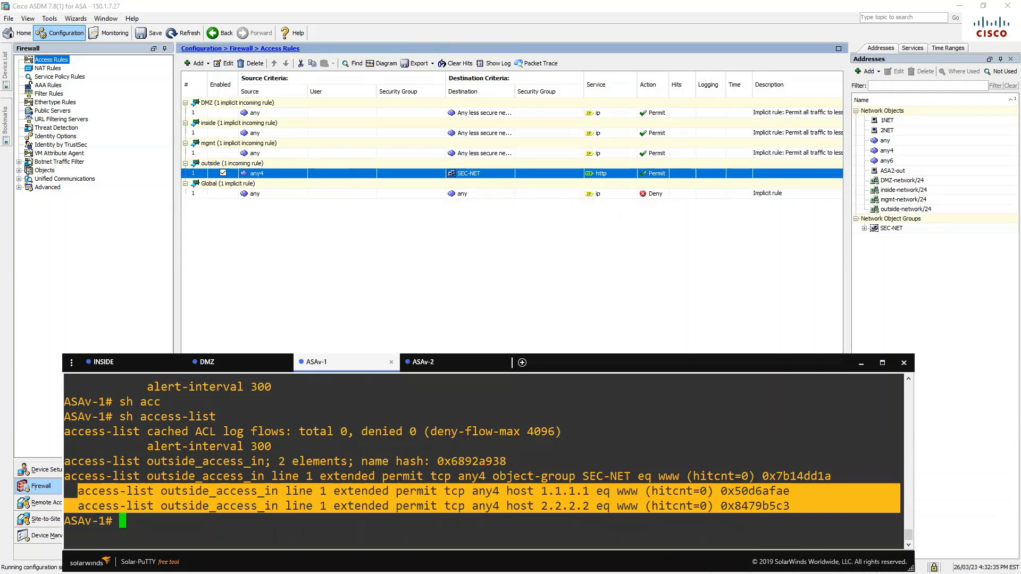
pyautogui.hotkey('alt', 'Tab')
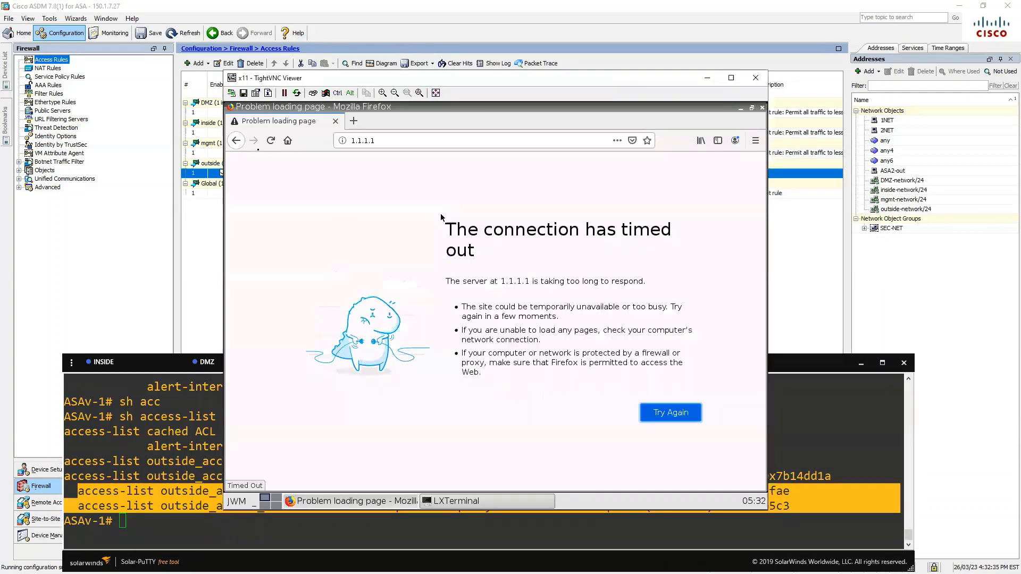
# Reload 1.1.1.1, log in, and run 'sh ip http server his' from the level 15 page
pyautogui.click(271, 140)
pyautogui.write('cisco')
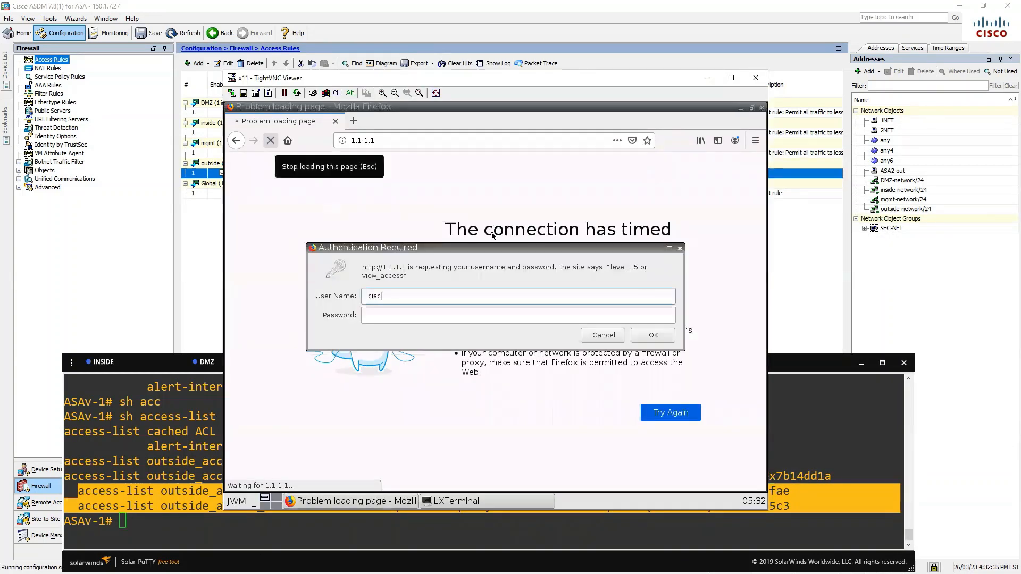
pyautogui.press('Tab')
pyautogui.write('cisco')
pyautogui.press('Return')
pyautogui.click(498, 247)
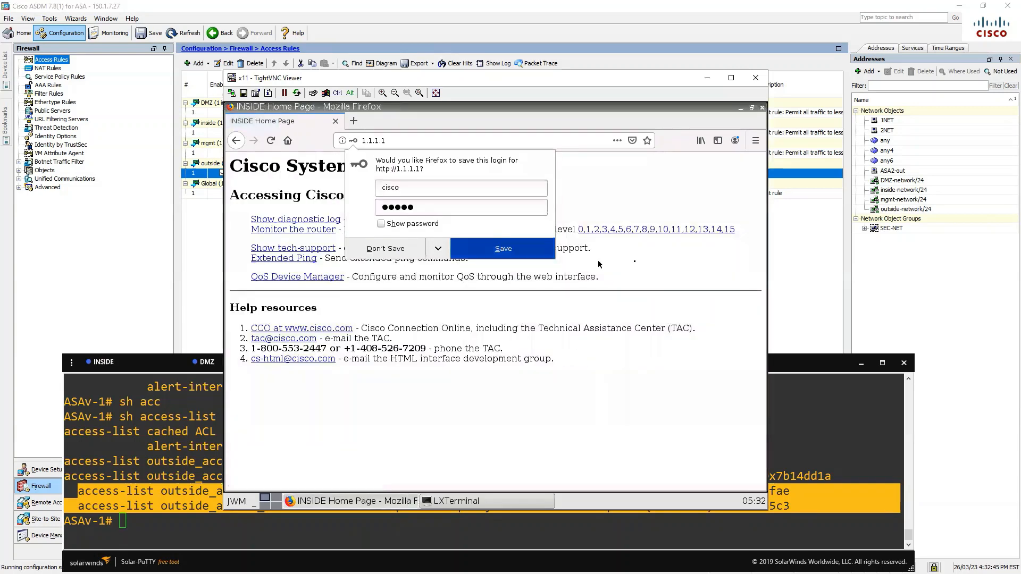
pyautogui.click(734, 232)
pyautogui.click(492, 223)
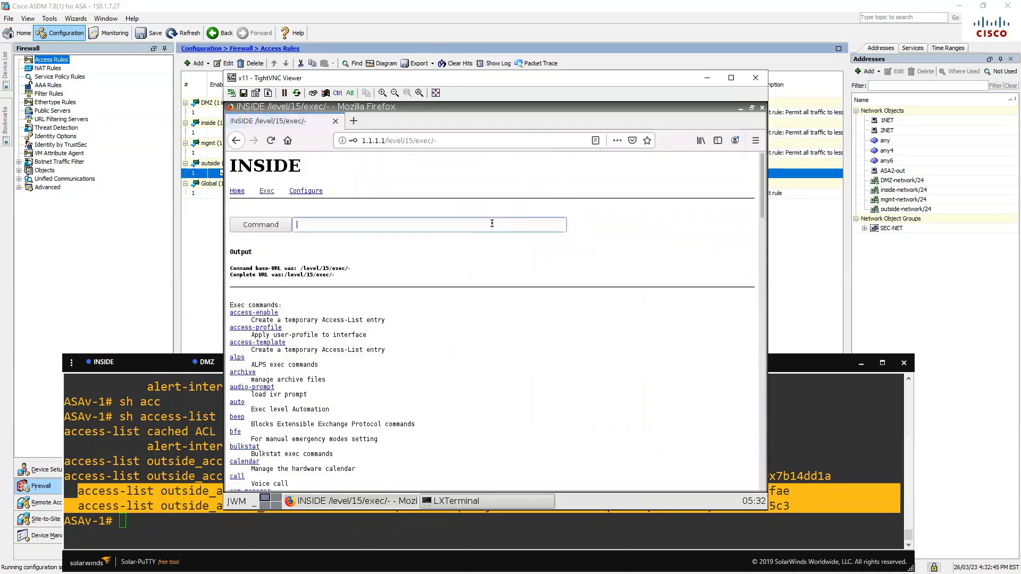
pyautogui.write('sh ip http server his')
pyautogui.press('Return')
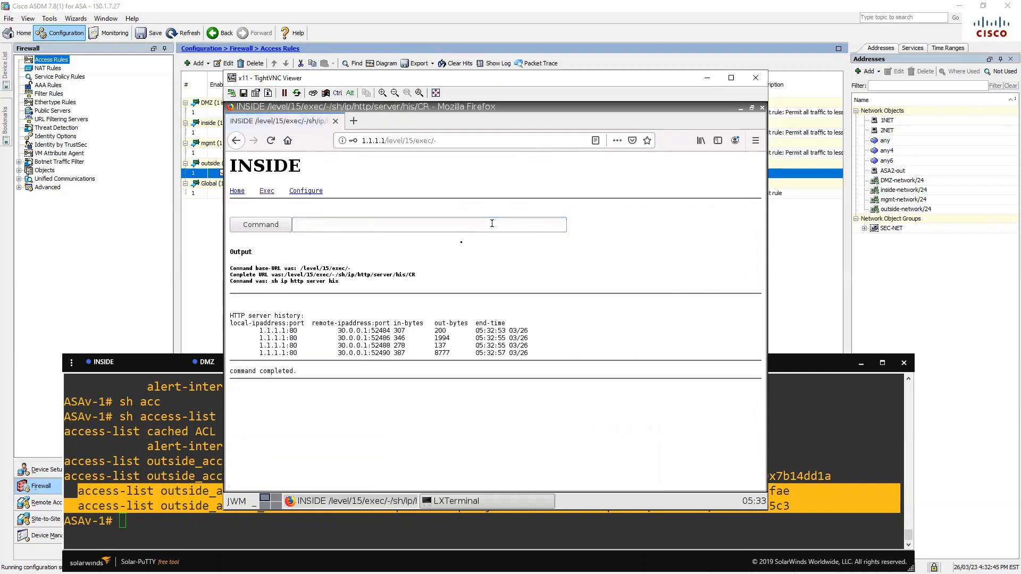
pyautogui.moveTo(318, 330); pyautogui.dragTo(394, 367)
pyautogui.click(385, 295)
# Open 2.2.2.2 in a new tab, log in, and show its HTTP server history's four connections
pyautogui.click(355, 124)
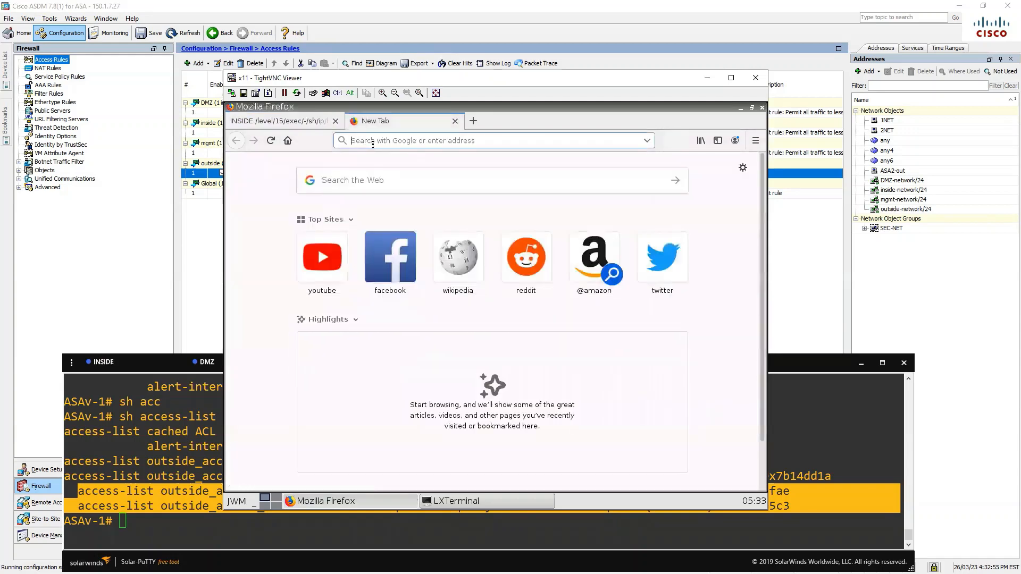
pyautogui.write('2.2.2.2')
pyautogui.press('Return')
pyautogui.write('cis')
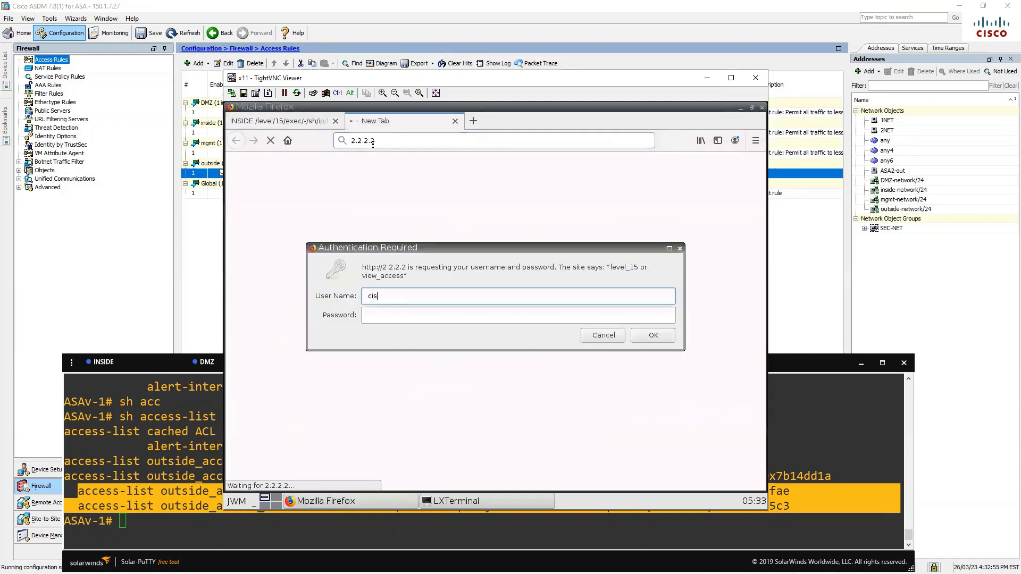
pyautogui.write('co')
pyautogui.press('Tab')
pyautogui.write('cisco')
pyautogui.press('Return')
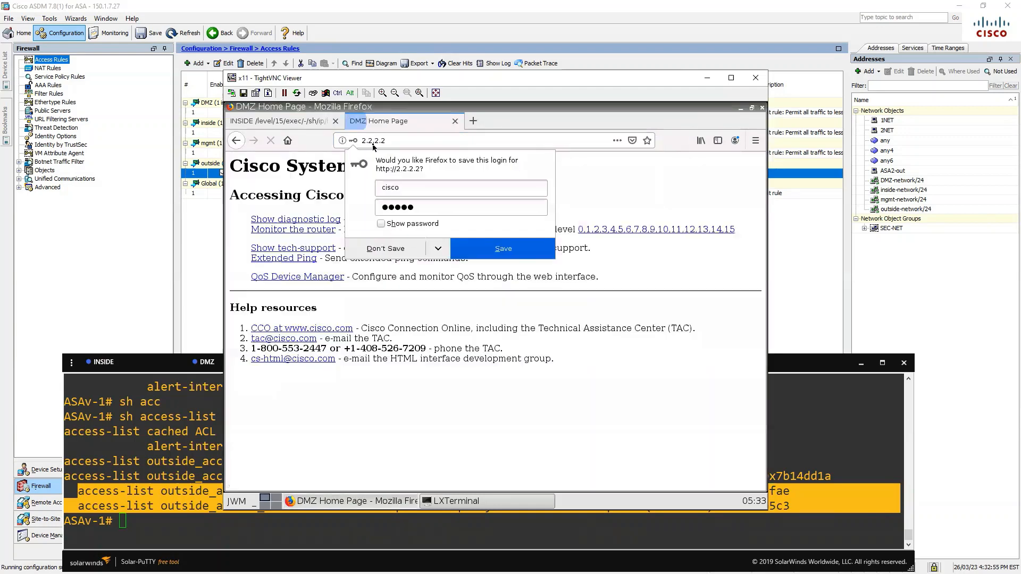
pyautogui.click(655, 276)
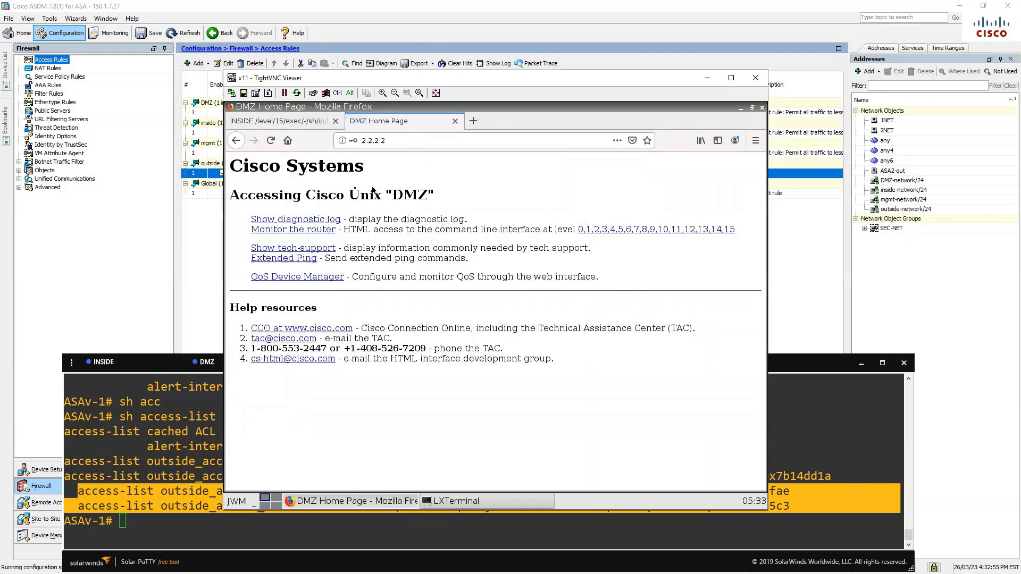
pyautogui.click(731, 229)
pyautogui.click(336, 225)
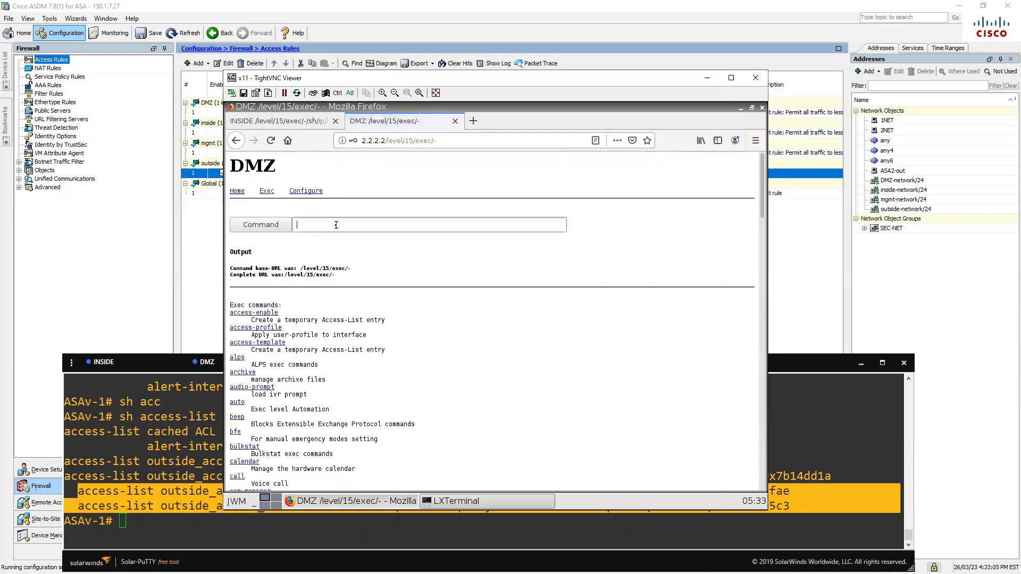
pyautogui.write('sh ip')
pyautogui.click(344, 239)
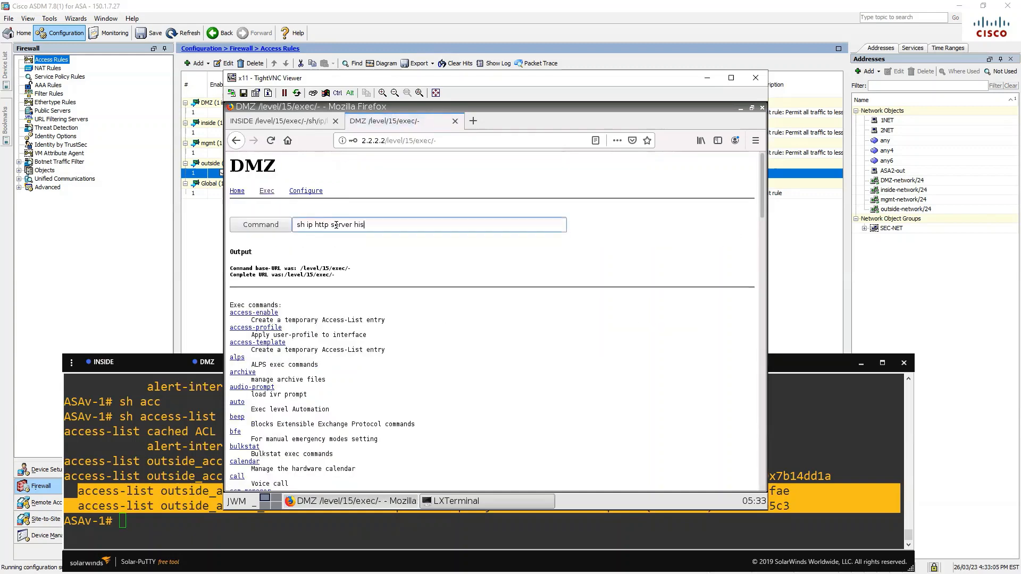
pyautogui.press('Return')
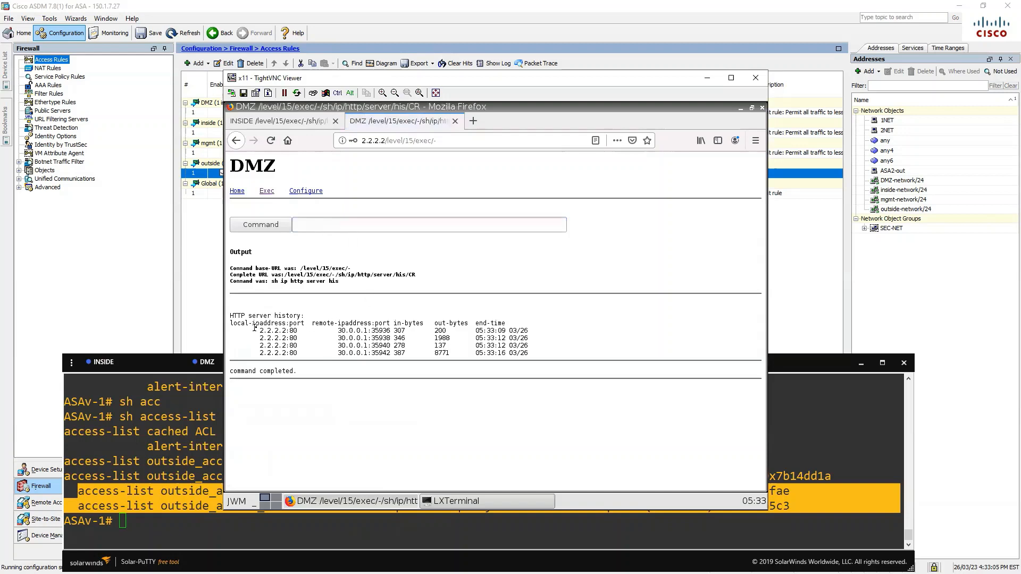
pyautogui.moveTo(254, 327); pyautogui.dragTo(534, 354)
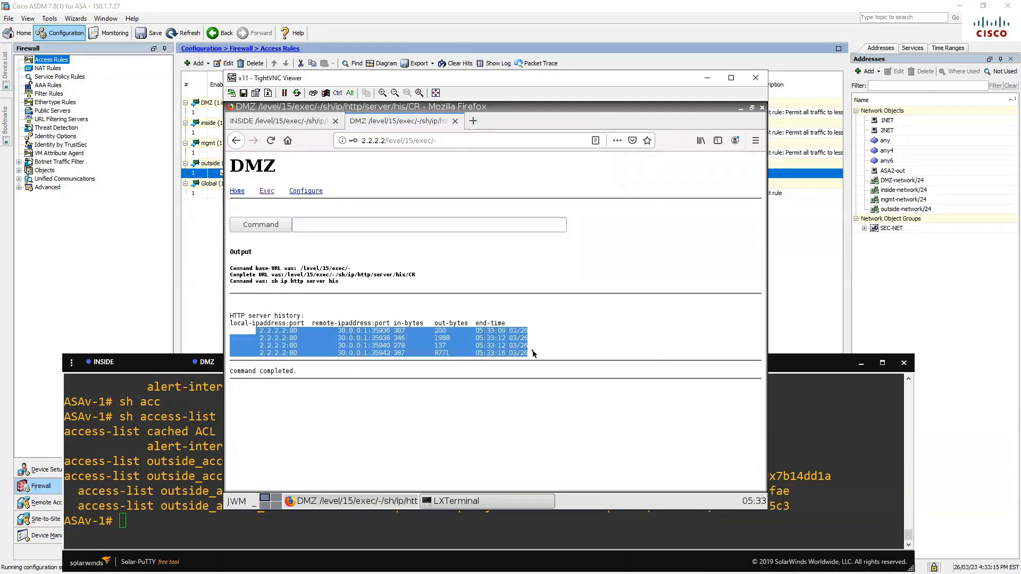
# Check the outside HTTP rule's 11 hits, browse NAT Rules and URL Filtering Servers, then return to Access Rules
pyautogui.click(199, 255)
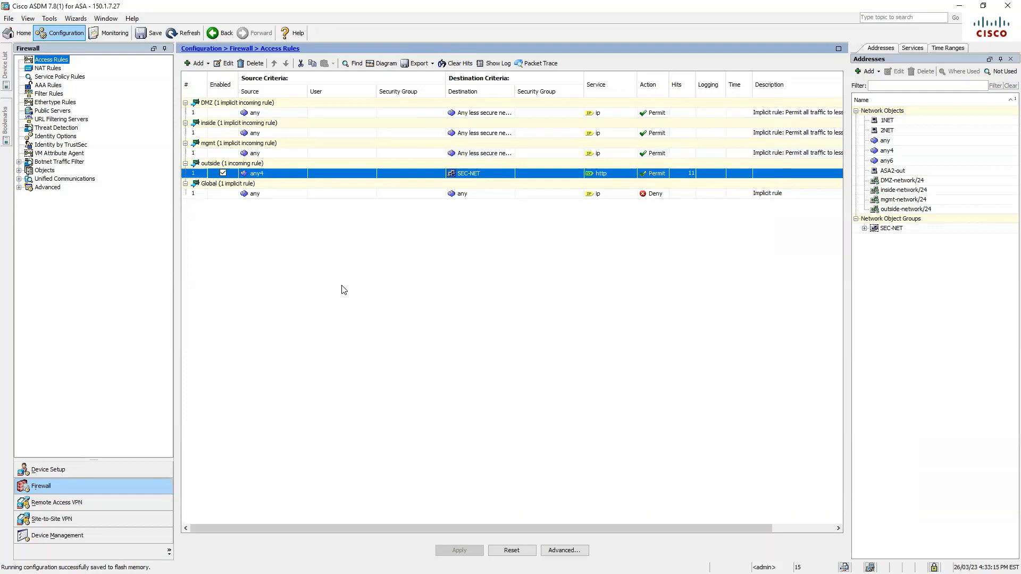
pyautogui.click(6, 72)
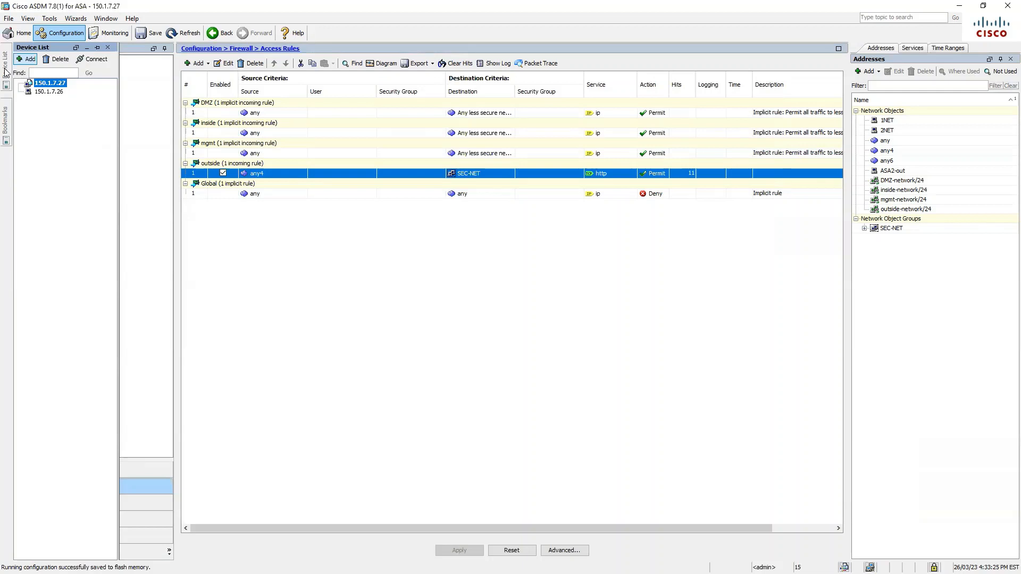
pyautogui.click(87, 47)
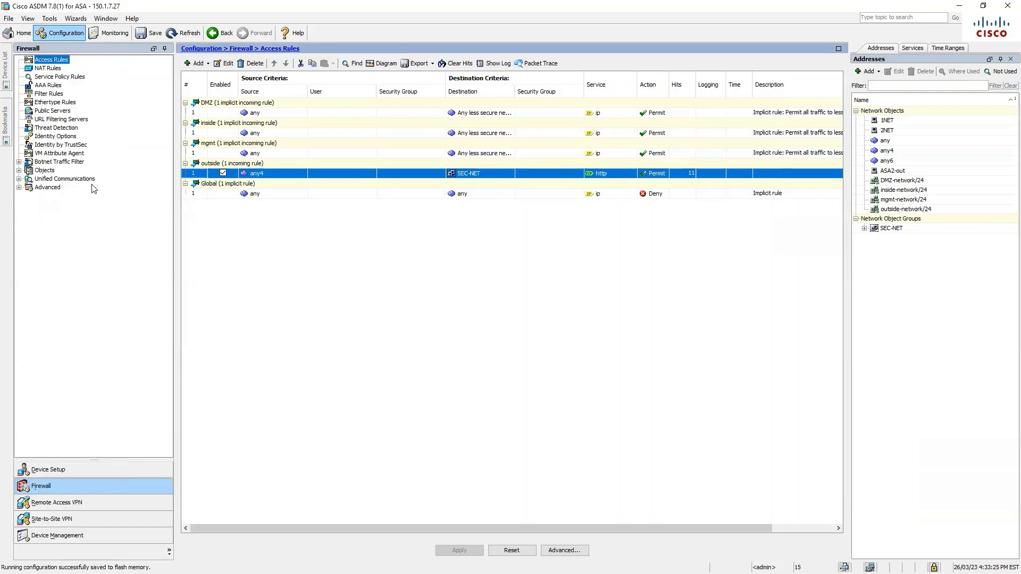
pyautogui.click(60, 69)
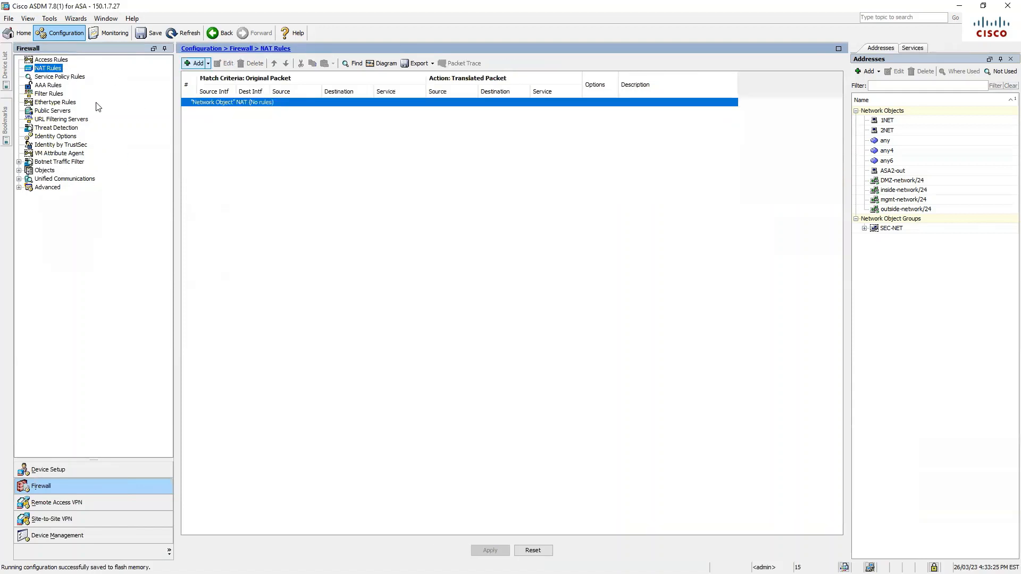
pyautogui.click(69, 119)
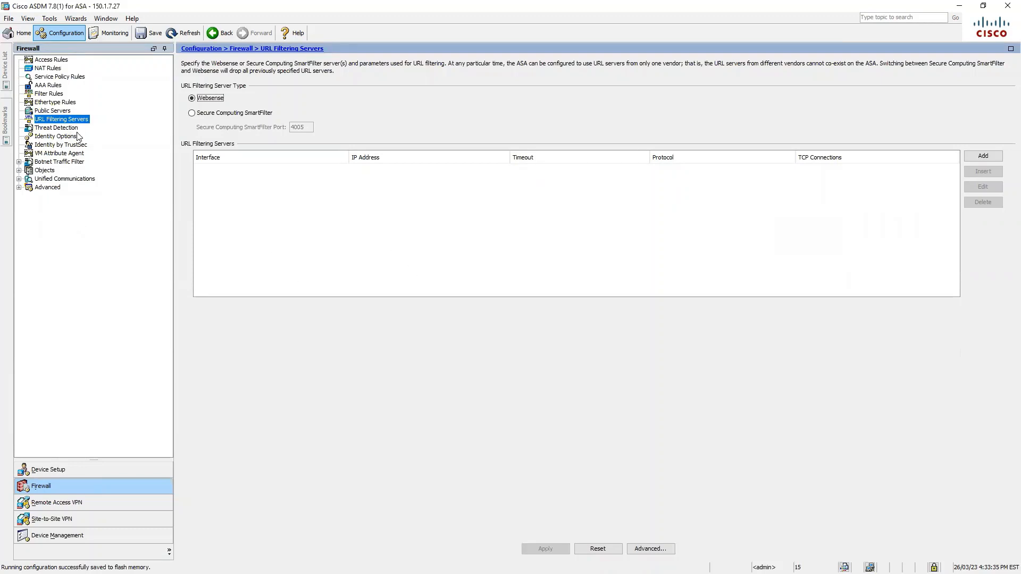
pyautogui.click(61, 60)
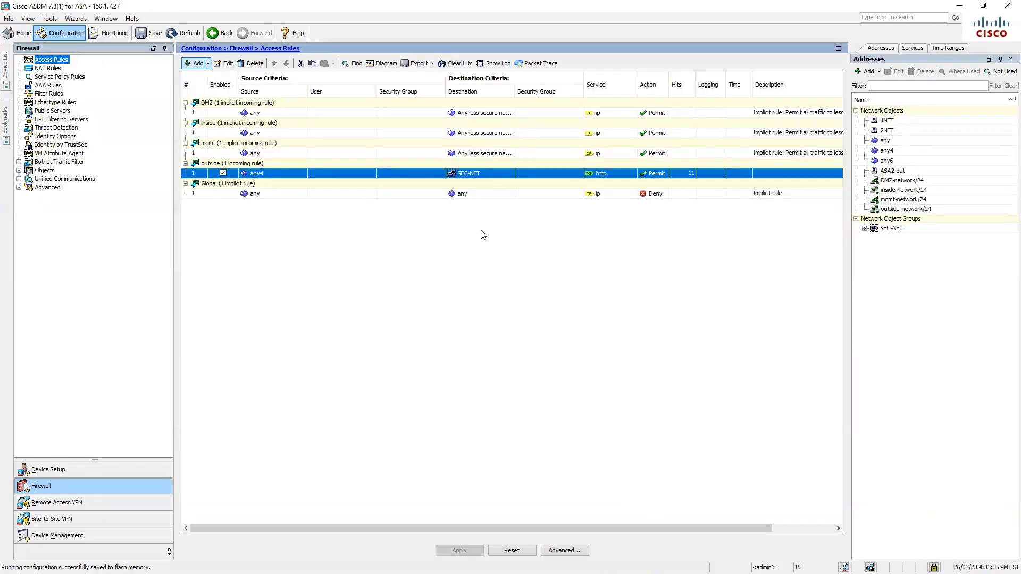
pyautogui.click(194, 63)
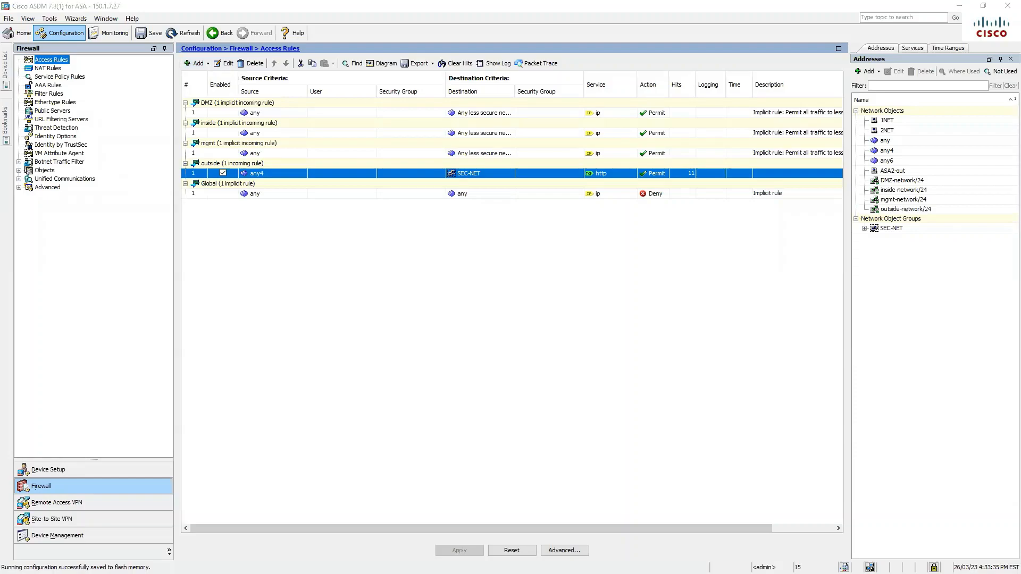